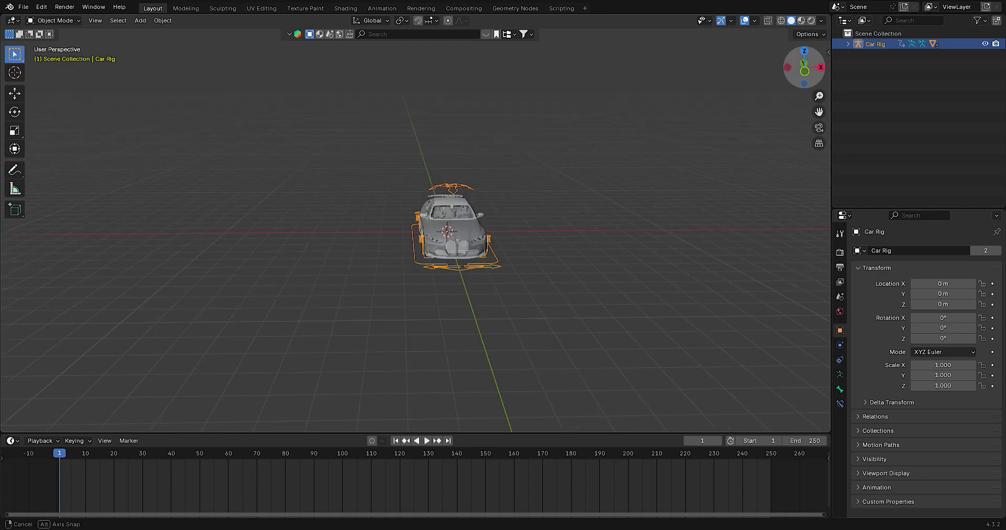
# Move the car rig objects into a new collection named CAR and hide it from the viewport
pyautogui.moveTo(617, 193); pyautogui.dragTo(464, 332, button='middle')
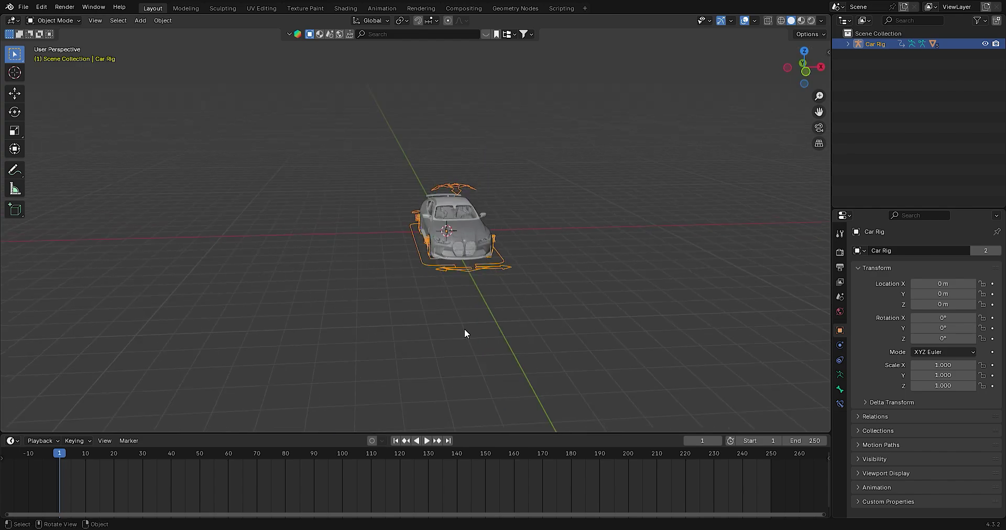
pyautogui.press('m')
pyautogui.click(520, 205)
pyautogui.write('CAR')
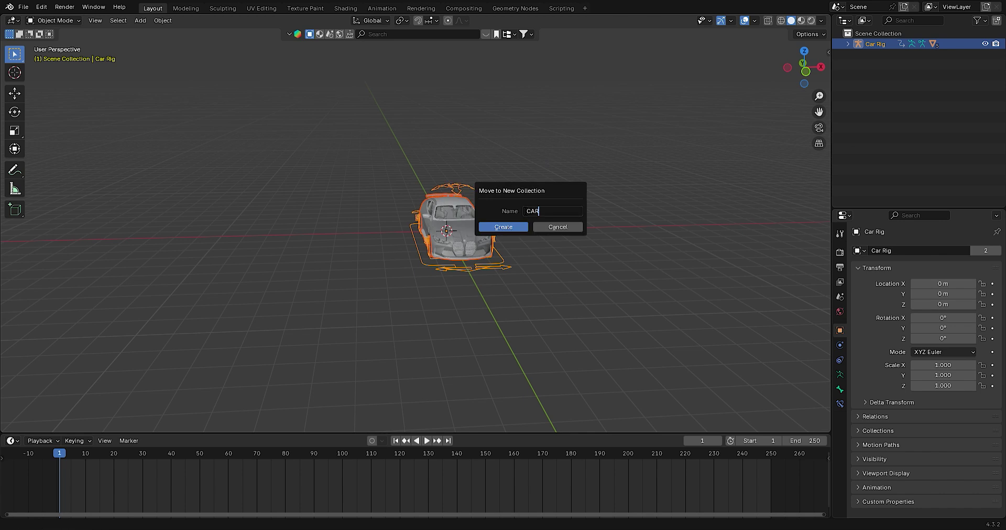
pyautogui.click(503, 226)
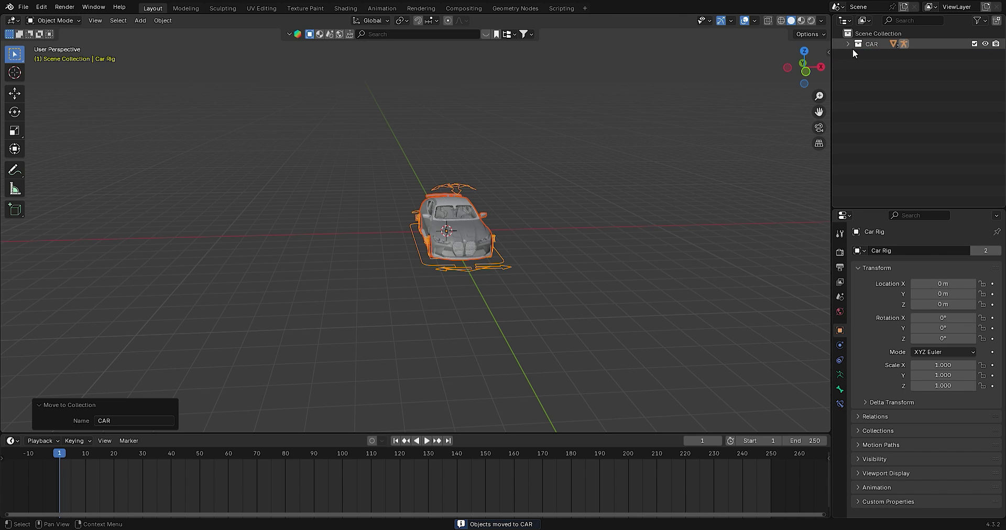
pyautogui.click(988, 44)
# Add a UV sphere and rename it EARTH
pyautogui.hotkey('shift', 'a')
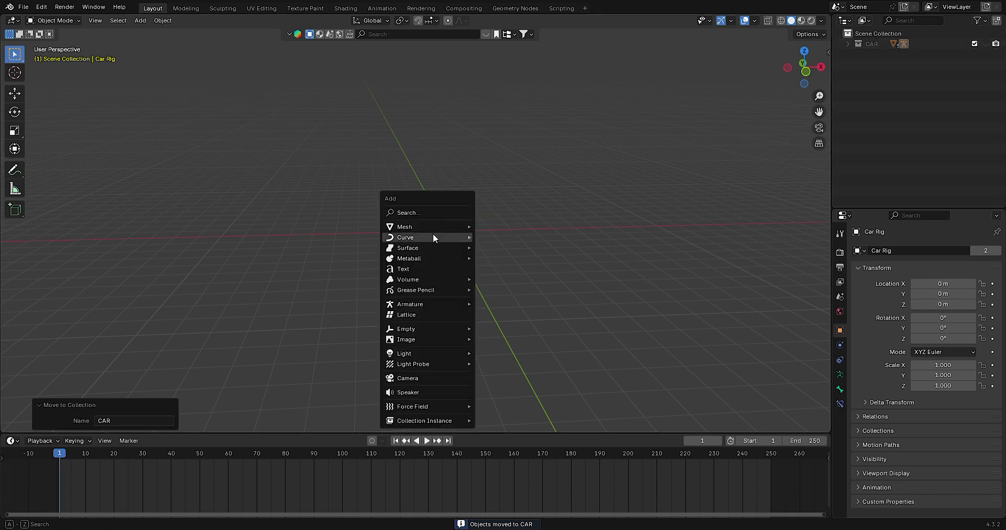
pyautogui.click(535, 255)
pyautogui.scroll(5, 411, 225)
pyautogui.press('F2')
pyautogui.write('EARTH')
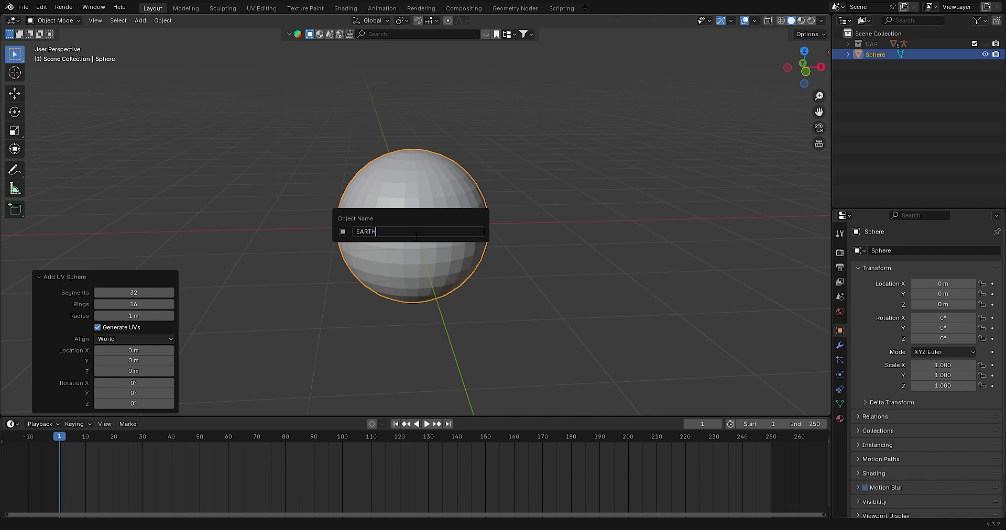
pyautogui.press('Return')
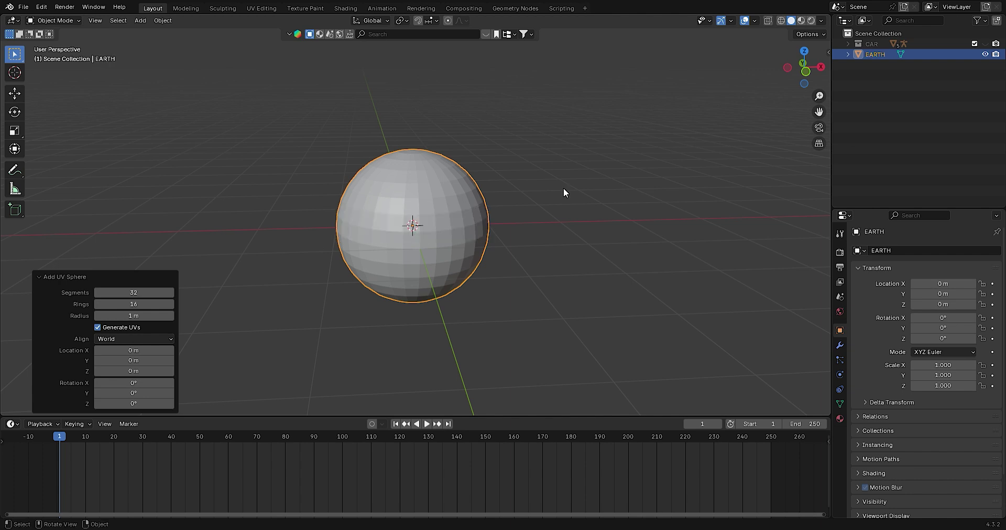
# Switch to Material Preview shading and set the Cycles feature set to Experimental
pyautogui.click(803, 21)
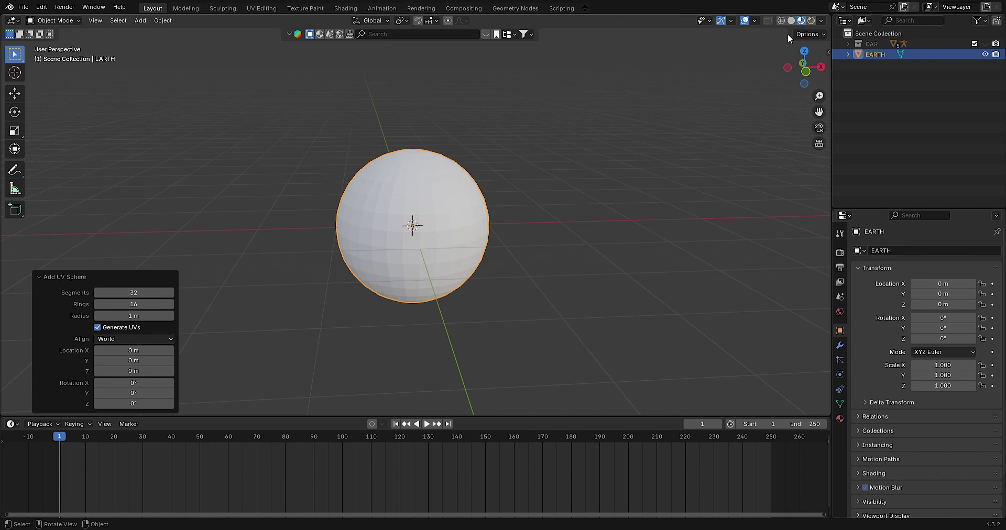
pyautogui.click(837, 259)
pyautogui.click(939, 274)
pyautogui.click(946, 263)
pyautogui.click(938, 286)
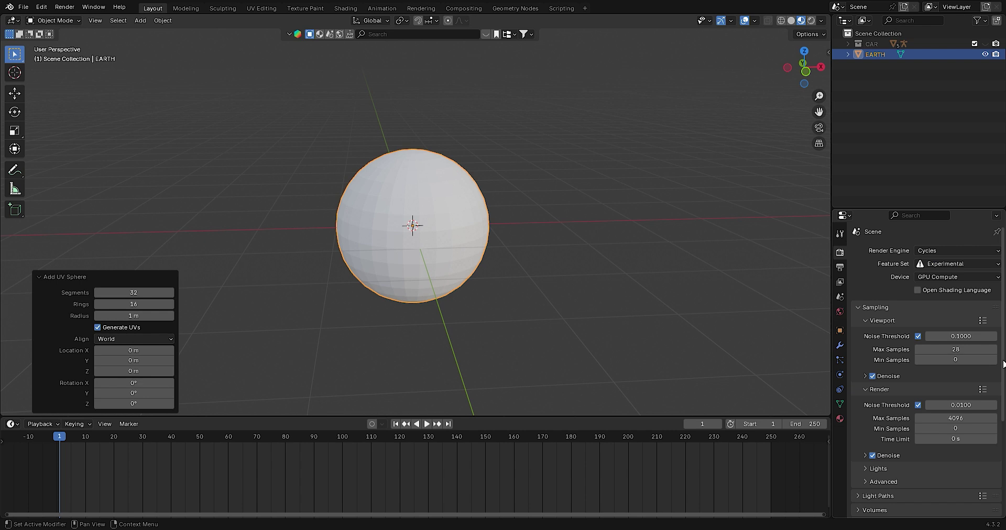
pyautogui.scroll(2, 450, 260)
# Shade the EARTH sphere smooth and enlarge the bottom editor area
pyautogui.moveTo(539, 417); pyautogui.dragTo(538, 435)
pyautogui.rightClick(456, 229)
pyautogui.click(456, 228)
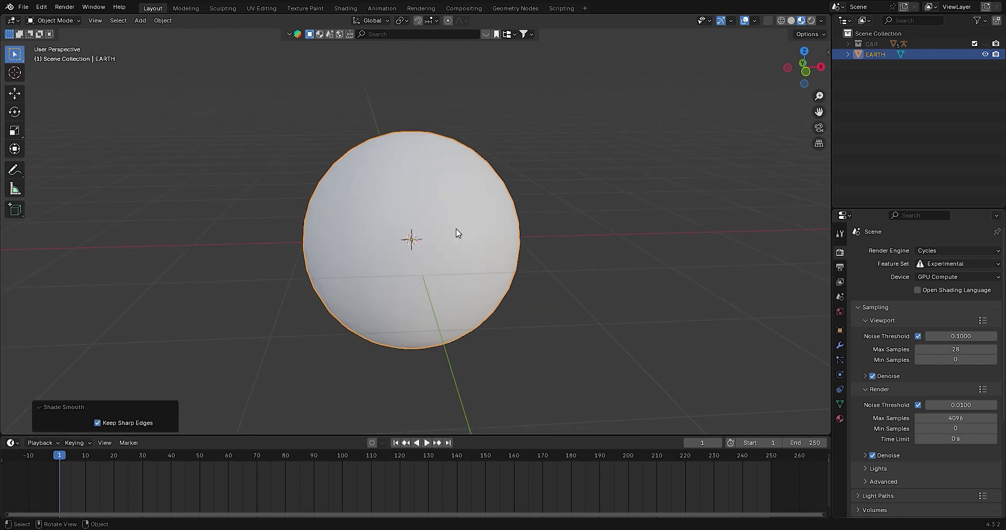
pyautogui.moveTo(576, 436); pyautogui.dragTo(560, 325)
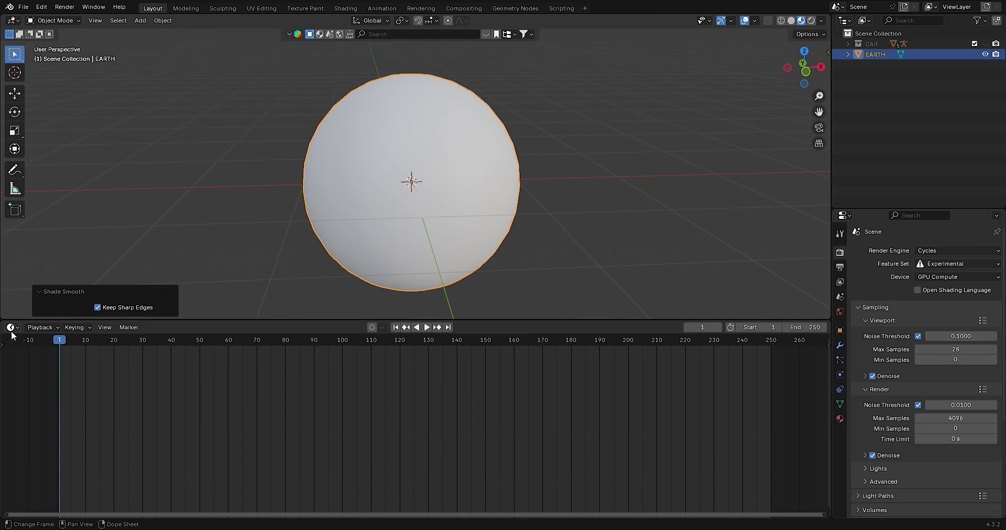
pyautogui.click(11, 327)
# In the Shader Editor, create a new material with an Image Texture node linked to Base Color
pyautogui.click(81, 428)
pyautogui.click(424, 331)
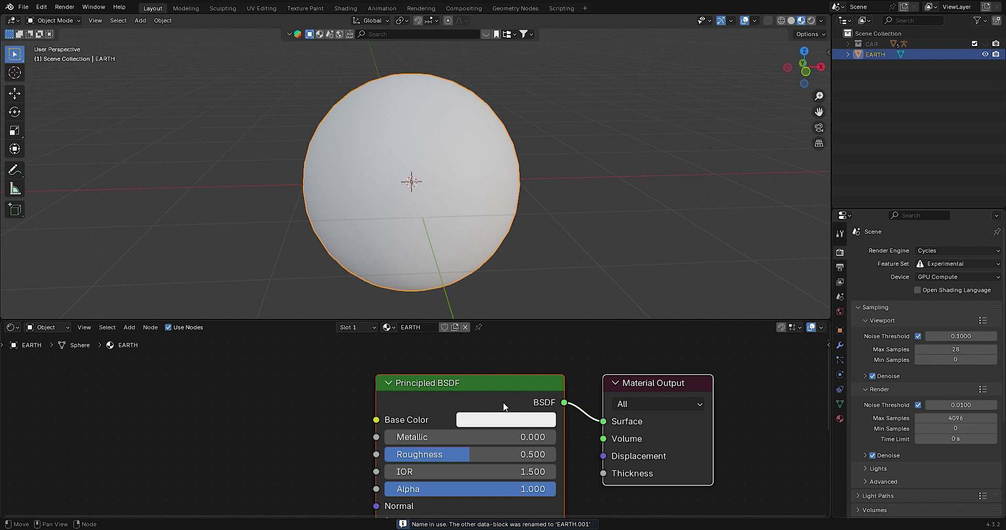
pyautogui.scroll(-3, 390, 379)
pyautogui.moveTo(227, 452); pyautogui.dragTo(325, 444, button='middle')
pyautogui.hotkey('shift', 'a')
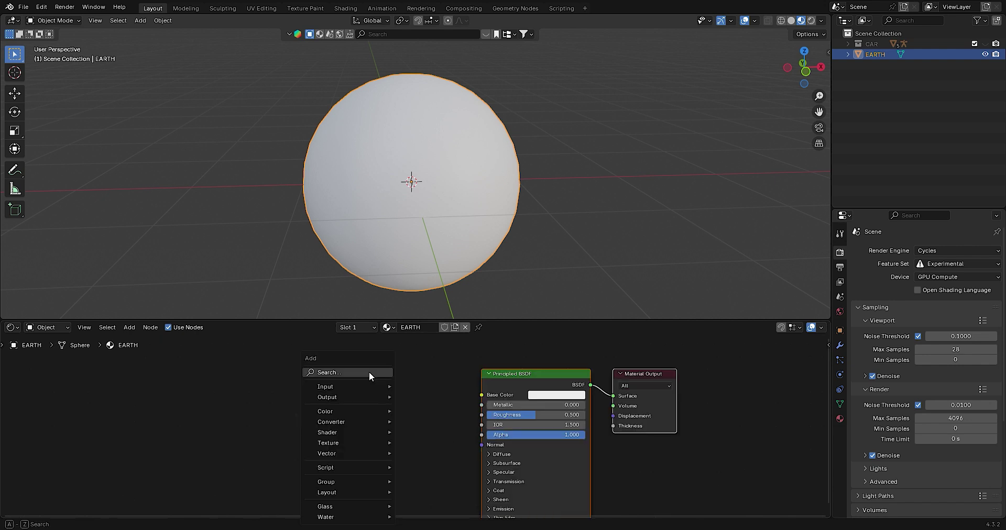
pyautogui.write('image')
pyautogui.press('Return')
pyautogui.click(308, 376)
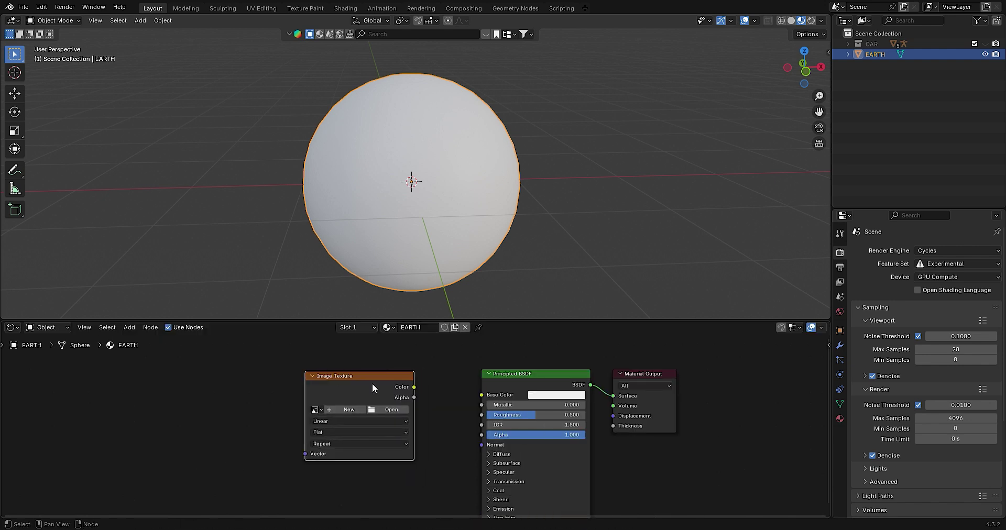
pyautogui.moveTo(475, 391); pyautogui.dragTo(480, 394)
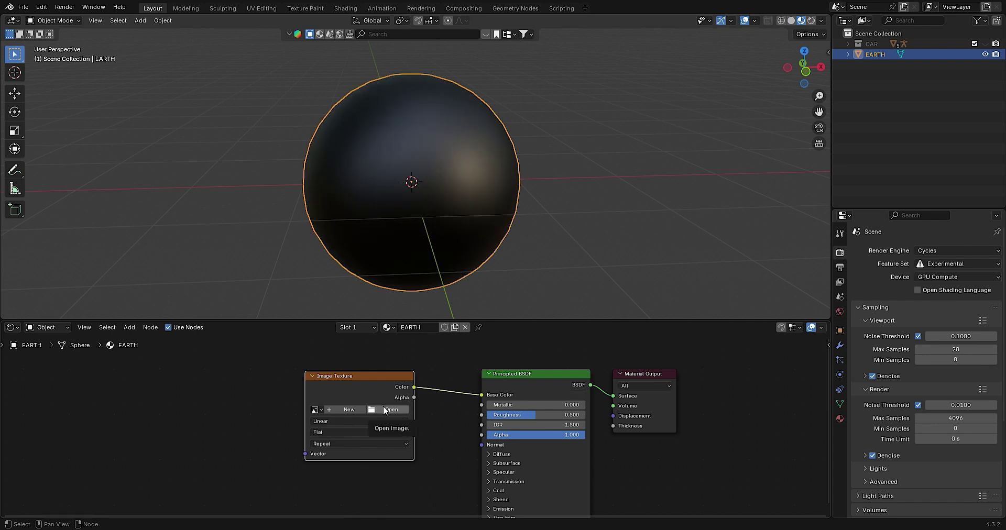
# Duplicate the Earth image node twice and load the night map into the lower-left copy
pyautogui.moveTo(387, 387); pyautogui.dragTo(232, 372)
pyautogui.click(232, 372)
pyautogui.scroll(-2, 327, 379)
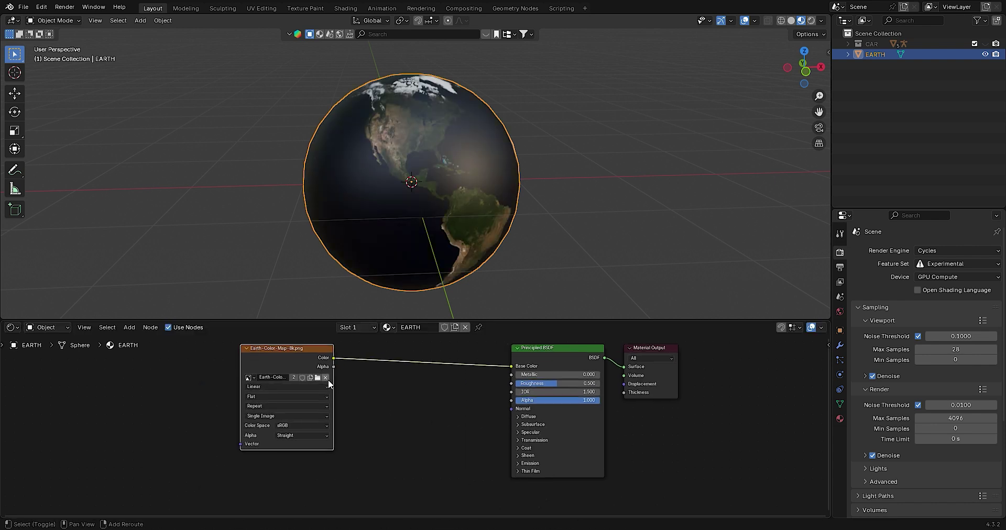
pyautogui.hotkey('shift', 'd')
pyautogui.click(376, 464)
pyautogui.scroll(-1, 382, 455)
pyautogui.hotkey('shift', 'd')
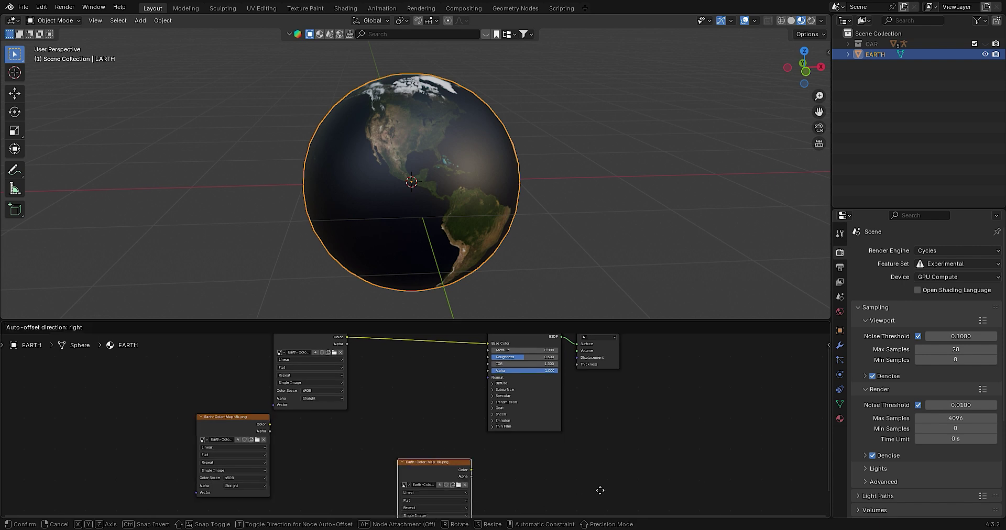
pyautogui.click(550, 470)
pyautogui.click(264, 439)
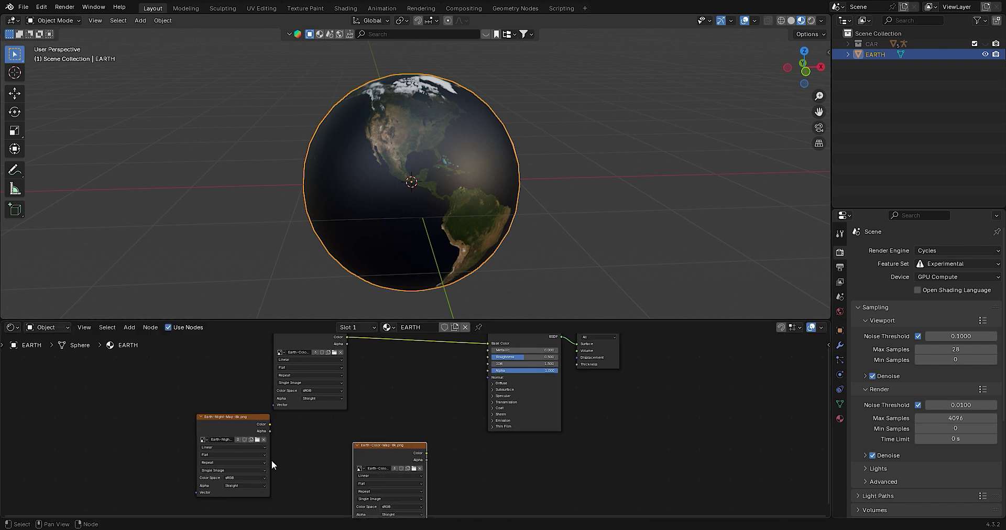
pyautogui.scroll(2, 440, 401)
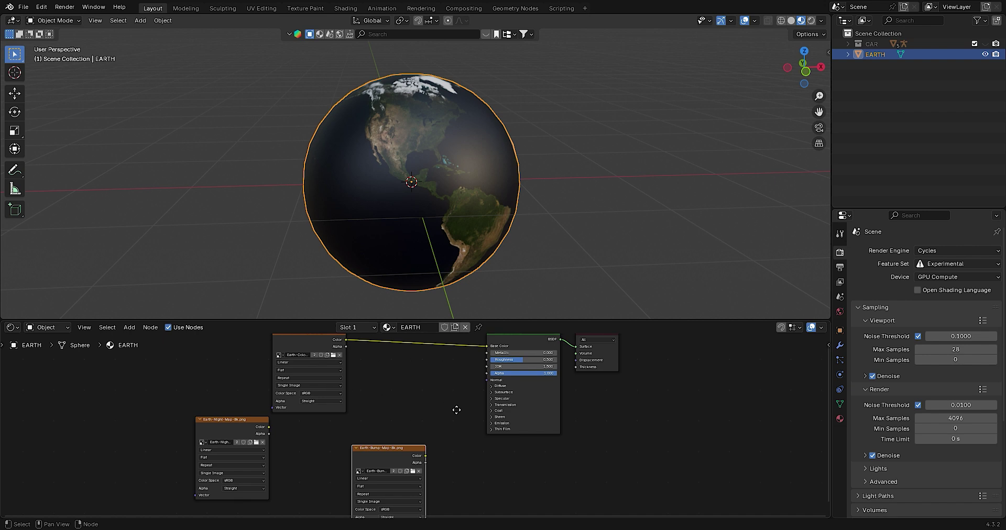
pyautogui.scroll(1, 423, 385)
pyautogui.hotkey('shift', 'a')
# Chain Separate Color, Math Add and Greater Than nodes from the colour map's red channel
pyautogui.write('SE')
pyautogui.click(501, 412)
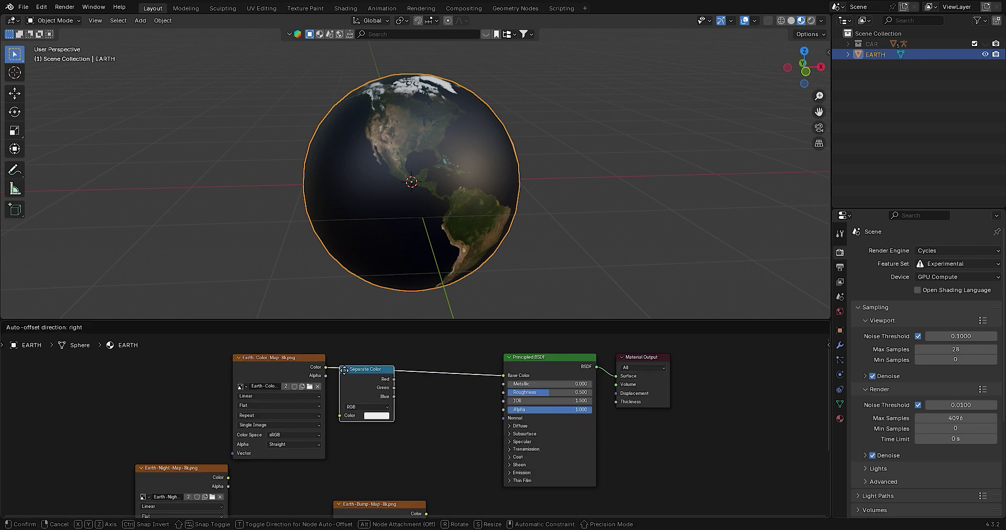
pyautogui.moveTo(395, 379); pyautogui.dragTo(425, 372)
pyautogui.write('M')
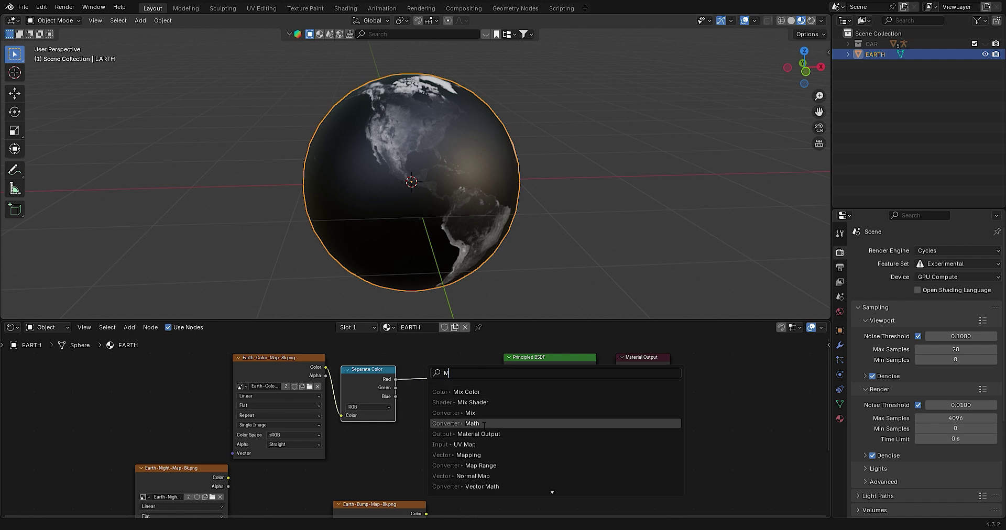
pyautogui.click(471, 423)
pyautogui.click(429, 376)
pyautogui.scroll(-1, 461, 390)
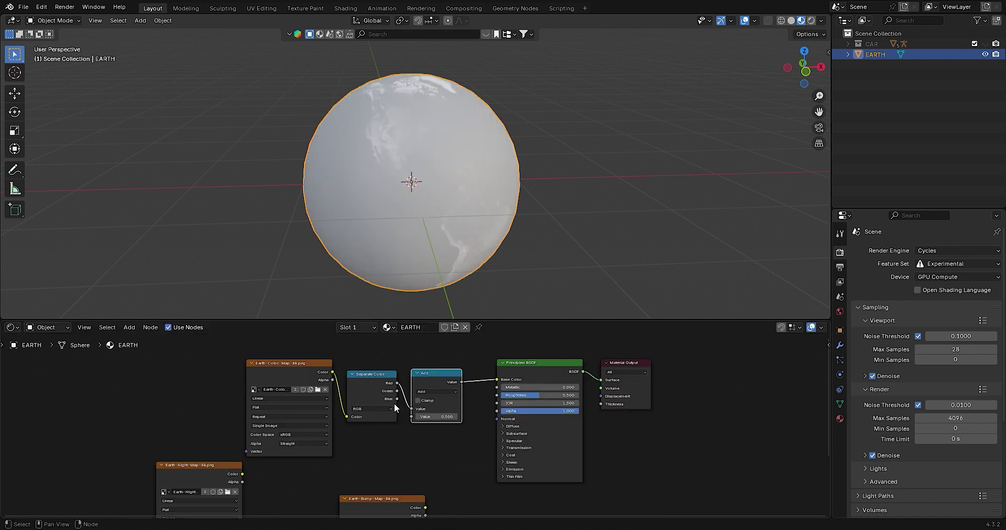
pyautogui.moveTo(456, 386)
pyautogui.mouseDown()
pyautogui.moveTo(366, 378)
pyautogui.moveTo(446, 372)
pyautogui.mouseUp()
pyautogui.click(487, 422)
pyautogui.click(454, 410)
# Add a Map Range node into Roughness, feed green into Add, and relink colour to Base Color
pyautogui.write('M')
pyautogui.press('Up')
pyautogui.press('Return')
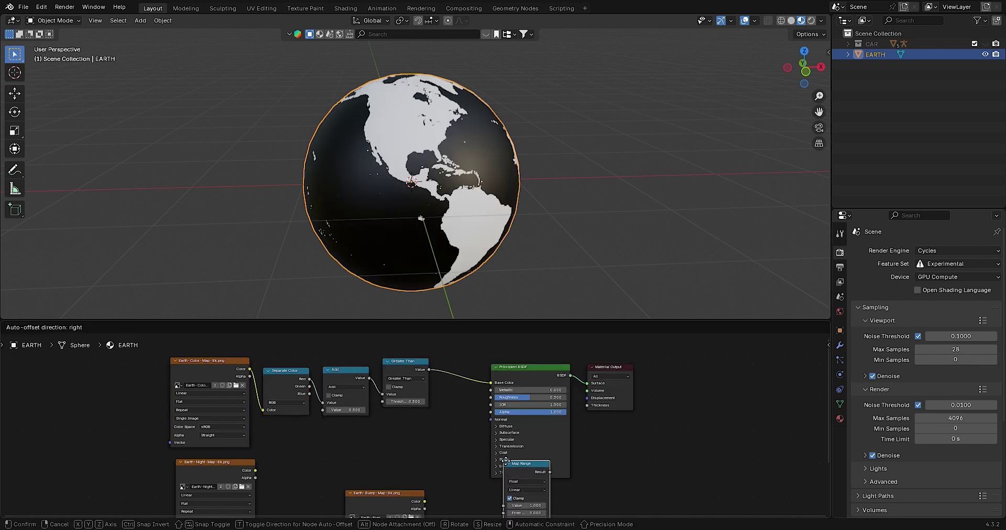
pyautogui.scroll(2, 438, 419)
pyautogui.moveTo(270, 371); pyautogui.dragTo(290, 404)
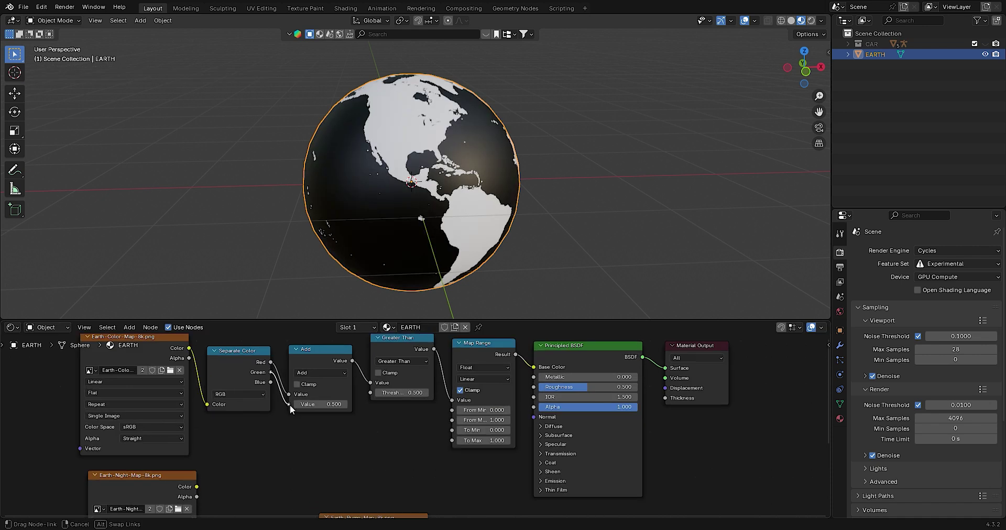
pyautogui.scroll(-1, 413, 424)
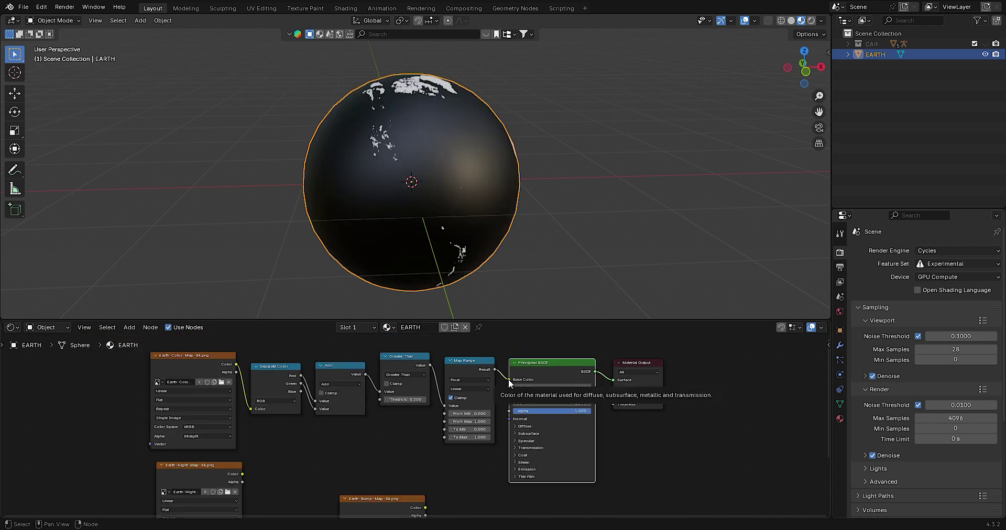
pyautogui.moveTo(509, 379); pyautogui.dragTo(509, 395)
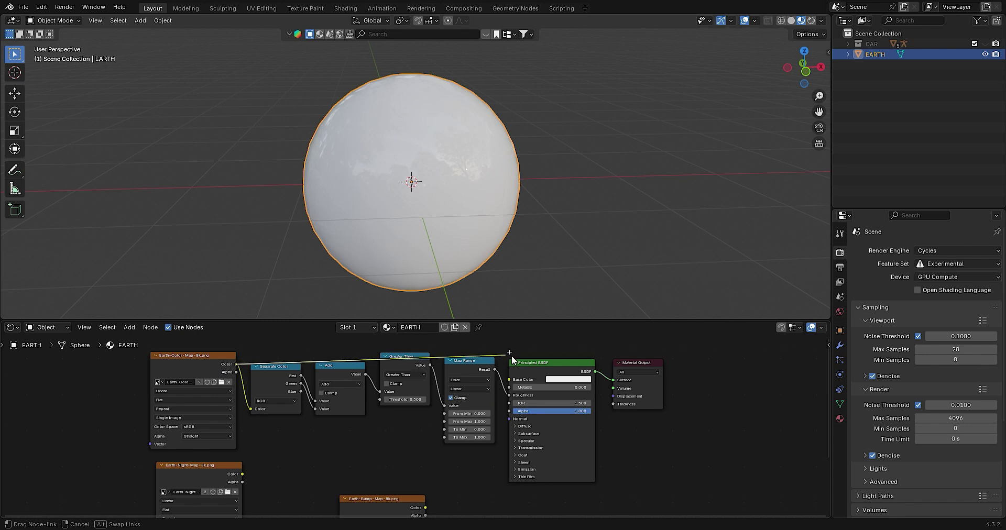
pyautogui.moveTo(236, 365); pyautogui.dragTo(509, 379)
# Set the Greater Than threshold to 0.01 and Map Range From Max 1.0, To Min 0.15
pyautogui.scroll(-1, 275, 426)
pyautogui.moveTo(284, 443)
pyautogui.mouseDown()
pyautogui.moveTo(454, 399)
pyautogui.moveTo(448, 425)
pyautogui.mouseUp()
pyautogui.scroll(1, 387, 403)
pyautogui.write('0.1')
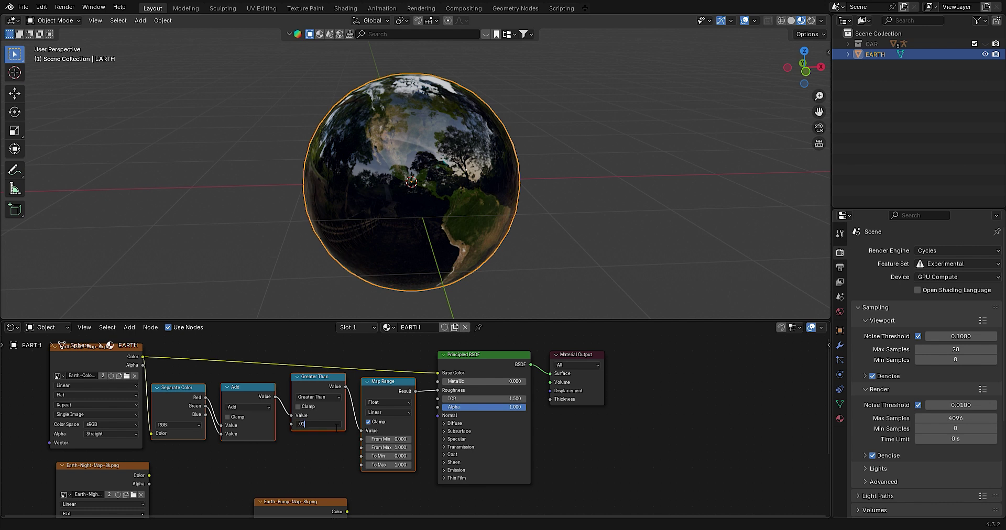
pyautogui.press('Return')
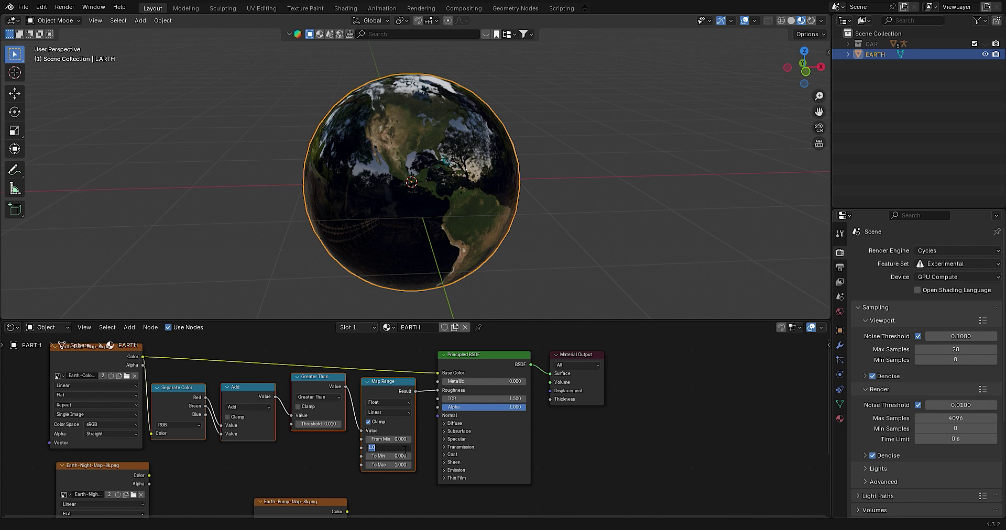
pyautogui.press('Return')
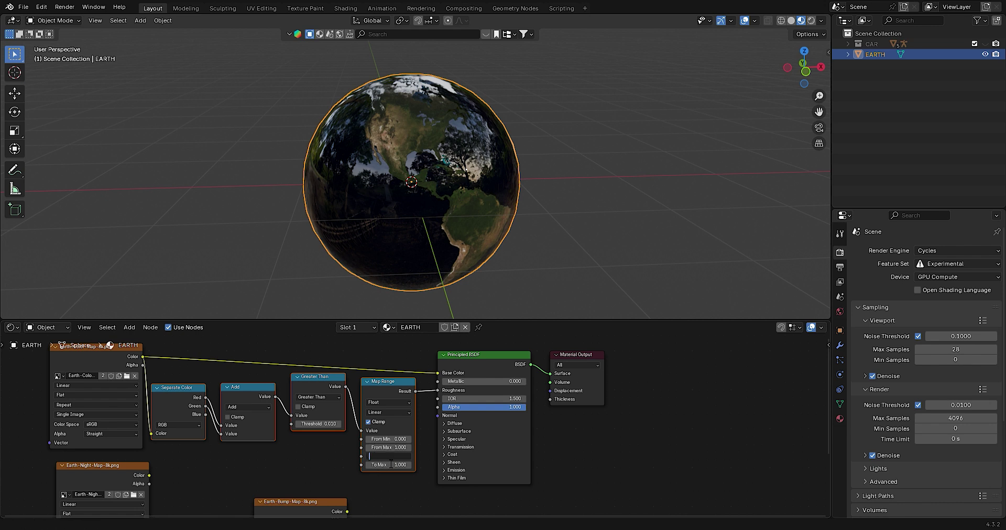
pyautogui.write('.15')
pyautogui.press('Return')
pyautogui.scroll(-1, 326, 475)
# Set the Map Range lower output to 0.15 and link the night map colour to Emission Color
pyautogui.moveTo(483, 464); pyautogui.dragTo(492, 425, button='middle')
pyautogui.click(492, 423)
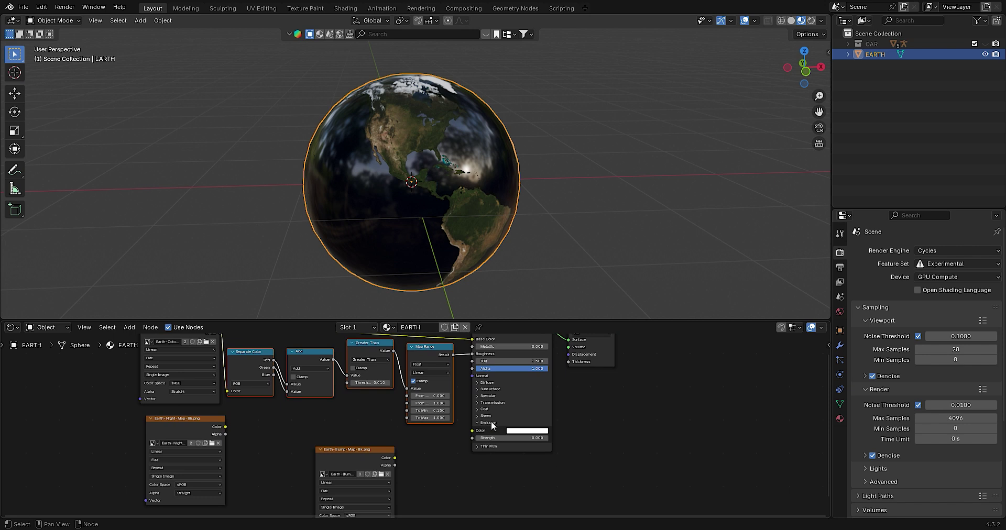
pyautogui.moveTo(226, 427); pyautogui.dragTo(472, 430)
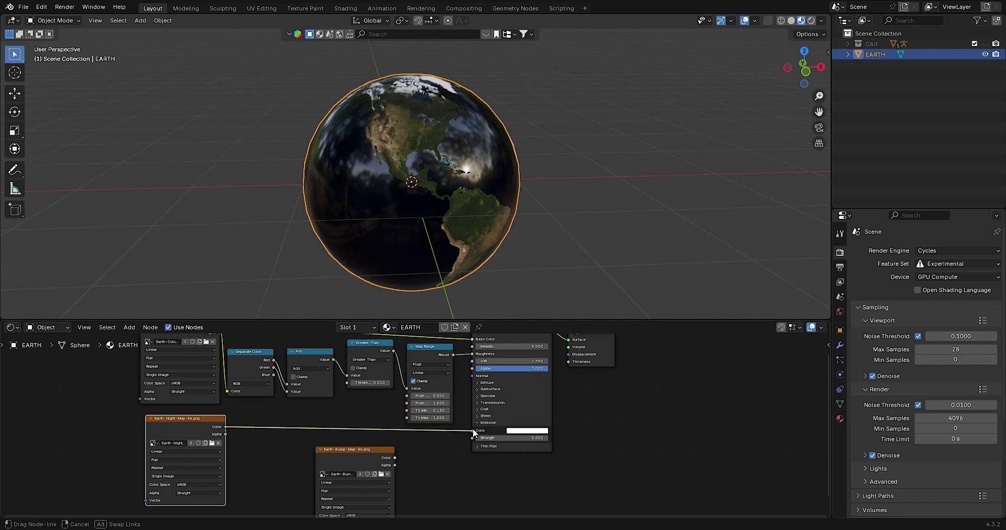
pyautogui.scroll(-2, 497, 483)
pyautogui.click(363, 432)
pyautogui.moveTo(362, 434); pyautogui.dragTo(410, 446)
# Add a Displacement node fed by the bump map and connect it to Material Output Displacement
pyautogui.hotkey('shift', 'a')
pyautogui.write('D')
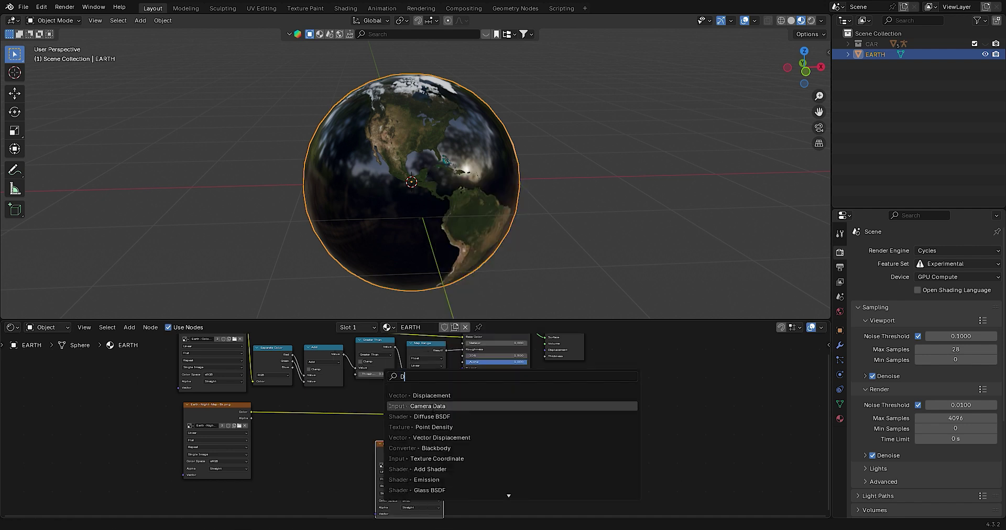
pyautogui.click(446, 397)
pyautogui.click(492, 448)
pyautogui.scroll(2, 472, 451)
pyautogui.moveTo(453, 458); pyautogui.dragTo(514, 474)
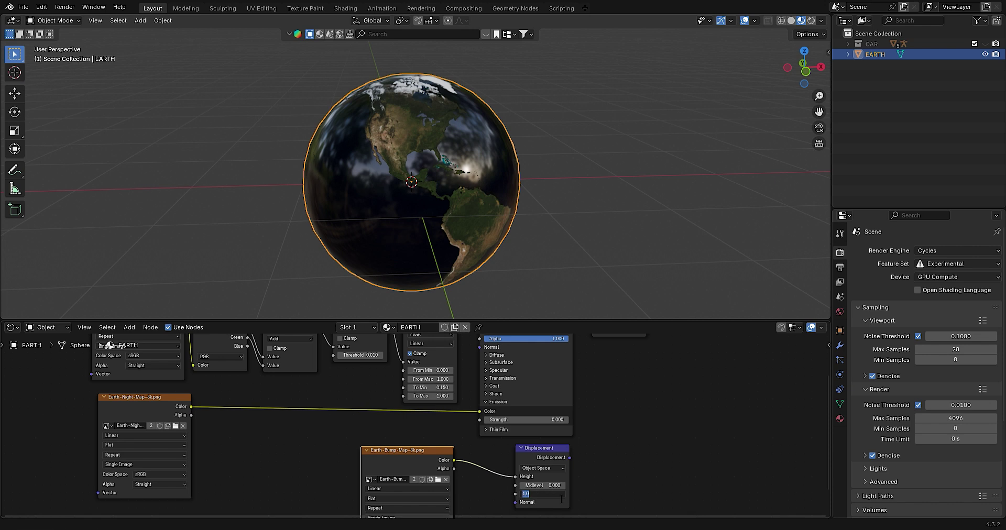
pyautogui.scroll(-1, 589, 456)
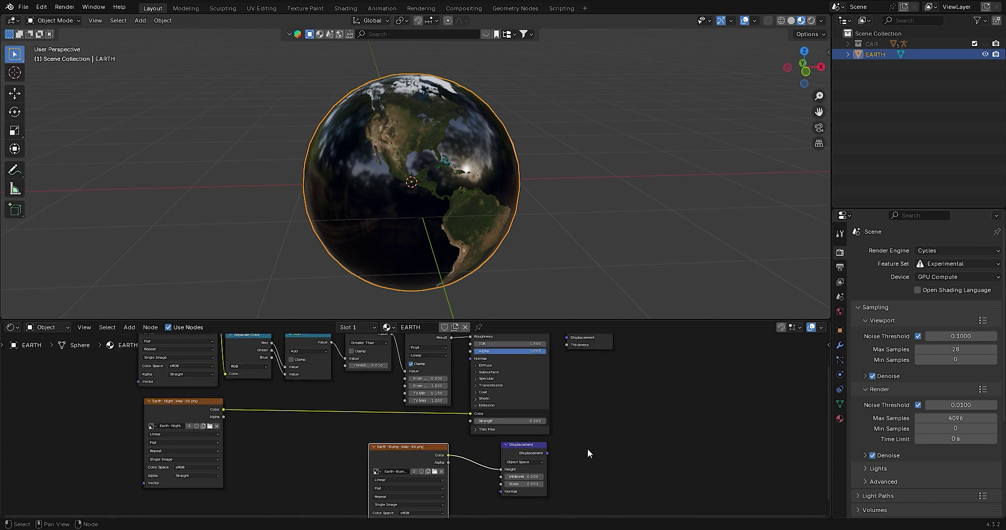
pyautogui.moveTo(614, 359); pyautogui.dragTo(669, 395)
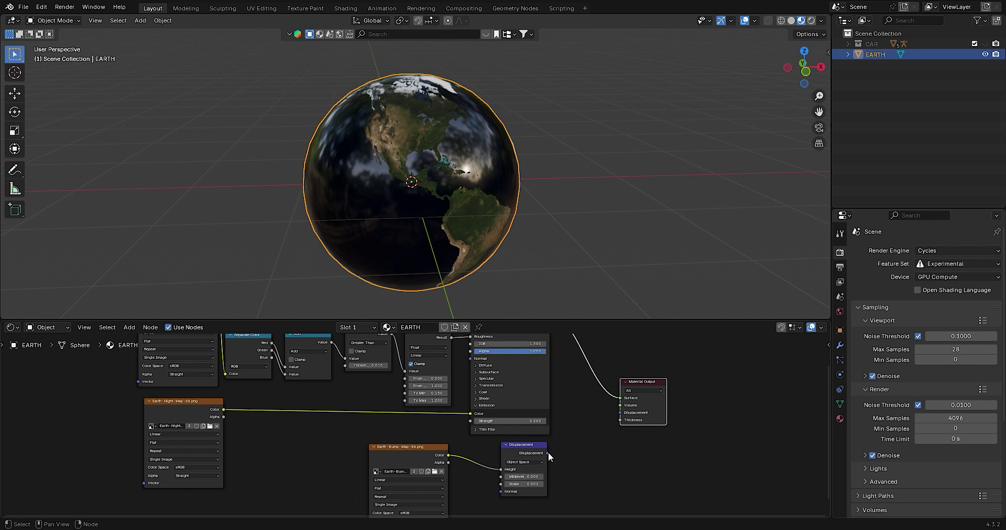
pyautogui.moveTo(547, 453); pyautogui.dragTo(620, 412)
# Set the Displacement node value to 0 and add a Texture Coordinate node
pyautogui.click(540, 484)
pyautogui.write('0')
pyautogui.scroll(-2, 600, 495)
pyautogui.hotkey('shift', 'a')
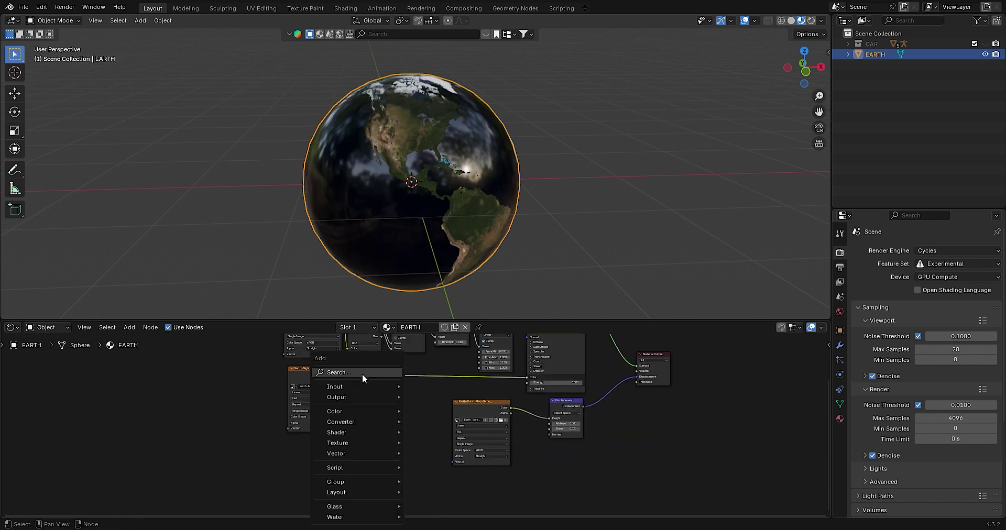
pyautogui.write('T')
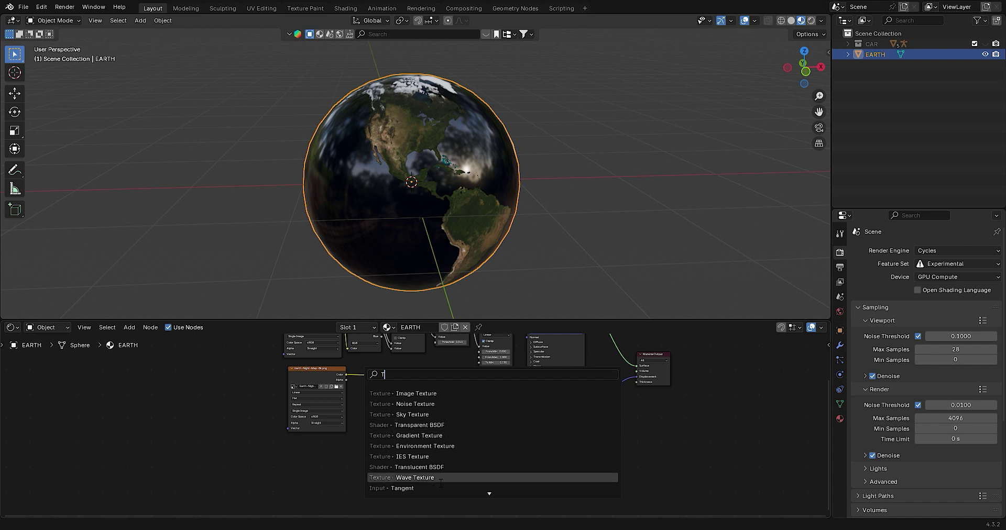
pyautogui.press('BackSpace')
pyautogui.write('co')
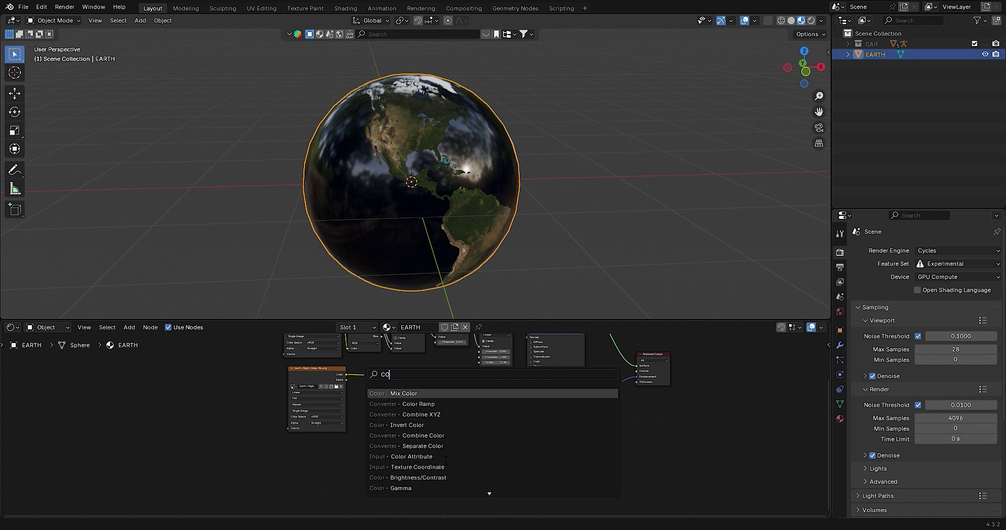
pyautogui.click(398, 467)
pyautogui.scroll(2, 319, 469)
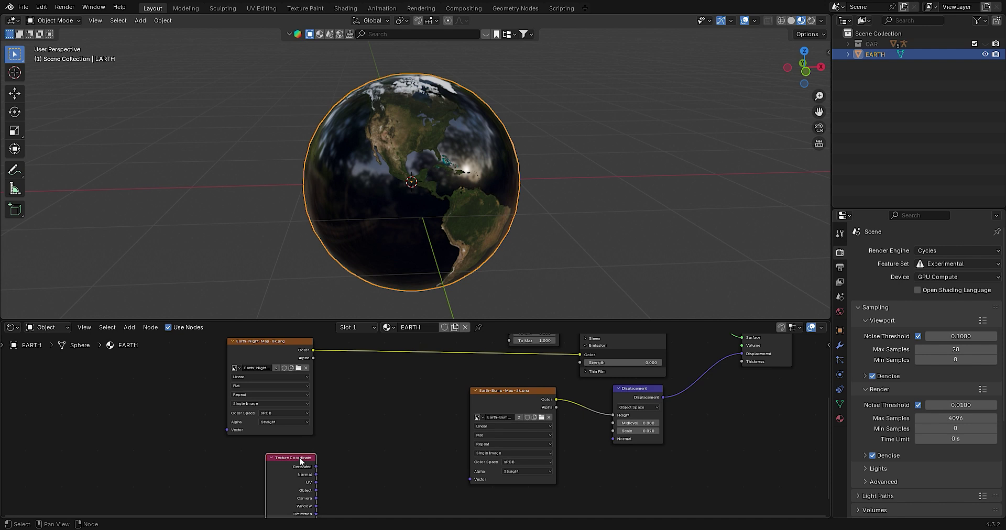
pyautogui.moveTo(300, 460); pyautogui.dragTo(291, 453)
# Add a Normal node driven by the Texture Coordinate Object output
pyautogui.hotkey('shift', 'a')
pyautogui.click(361, 375)
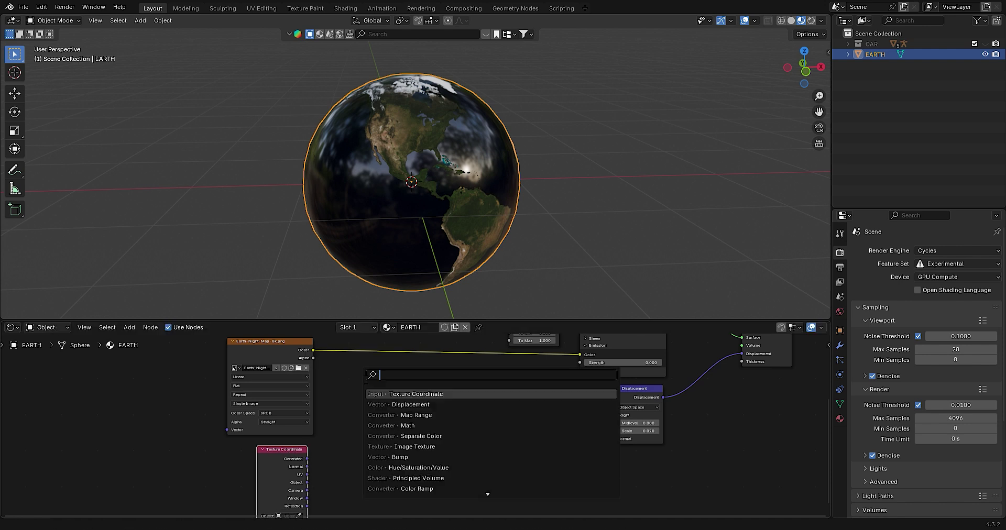
pyautogui.write('N')
pyautogui.click(417, 404)
pyautogui.click(344, 434)
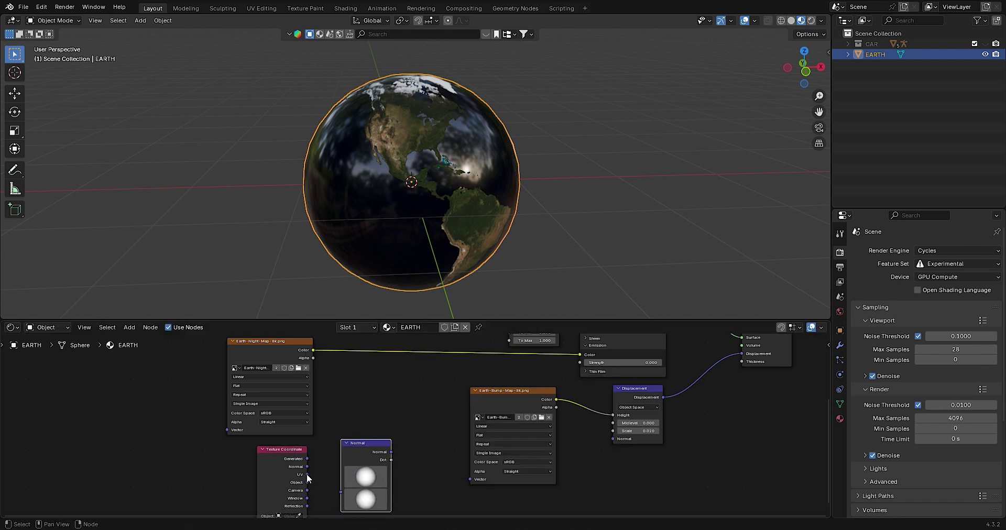
pyautogui.scroll(-1, 325, 479)
pyautogui.click(313, 476)
pyautogui.moveTo(343, 487); pyautogui.dragTo(343, 487)
pyautogui.scroll(2, 419, 424)
pyautogui.click(341, 445)
# Add a Map Range node fed by the Normal node's output
pyautogui.hotkey('shift', 'a')
pyautogui.write('map')
pyautogui.press('Return')
pyautogui.click(386, 442)
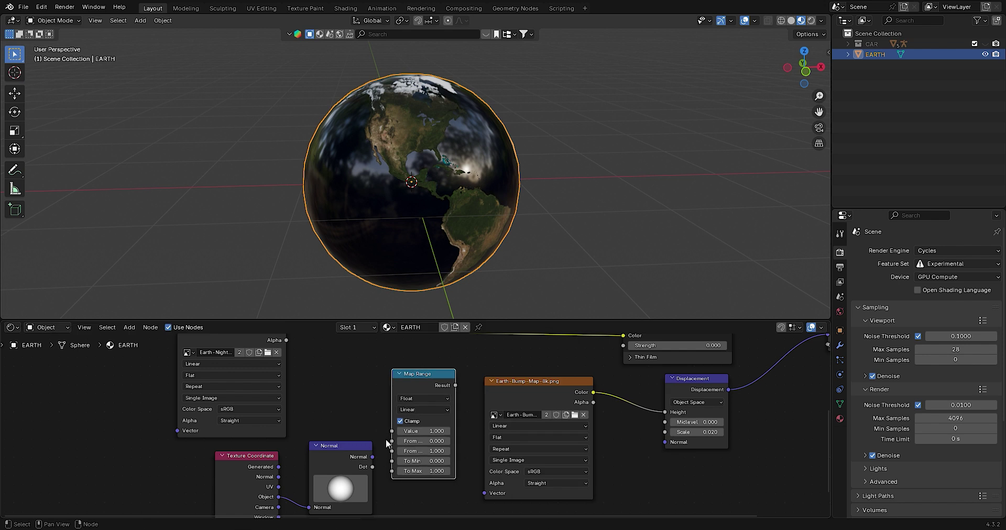
pyautogui.moveTo(372, 456); pyautogui.dragTo(391, 431)
pyautogui.scroll(-1, 414, 427)
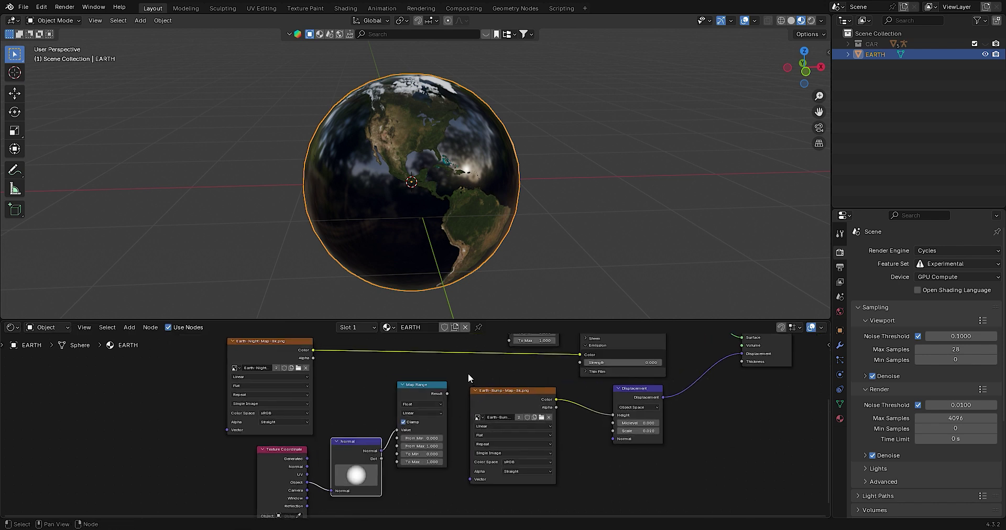
pyautogui.keyDown('shift'); pyautogui.scroll(3, 471, 377); pyautogui.keyUp('shift')
# Add a Math node and switch its operation to Multiply
pyautogui.hotkey('shift', 'a')
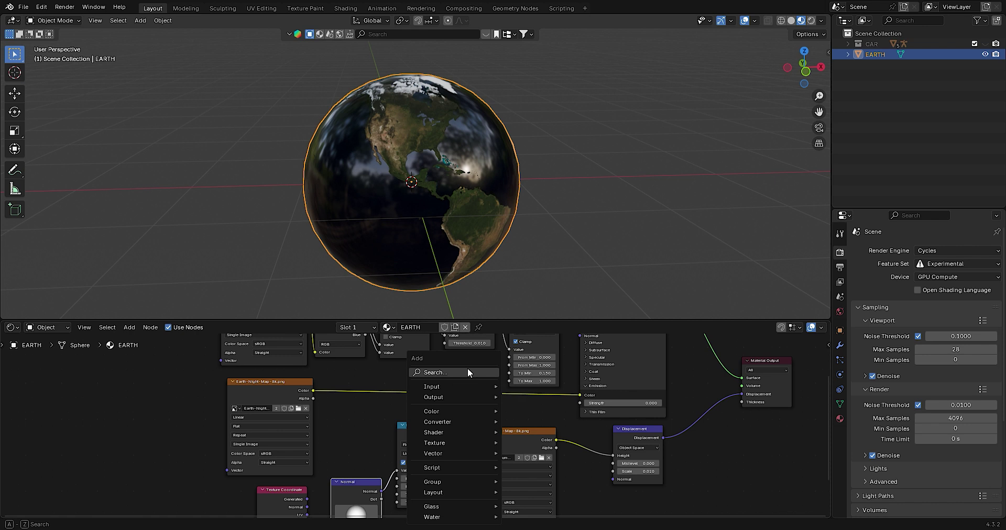
pyautogui.click(468, 371)
pyautogui.write('add')
pyautogui.press('Return')
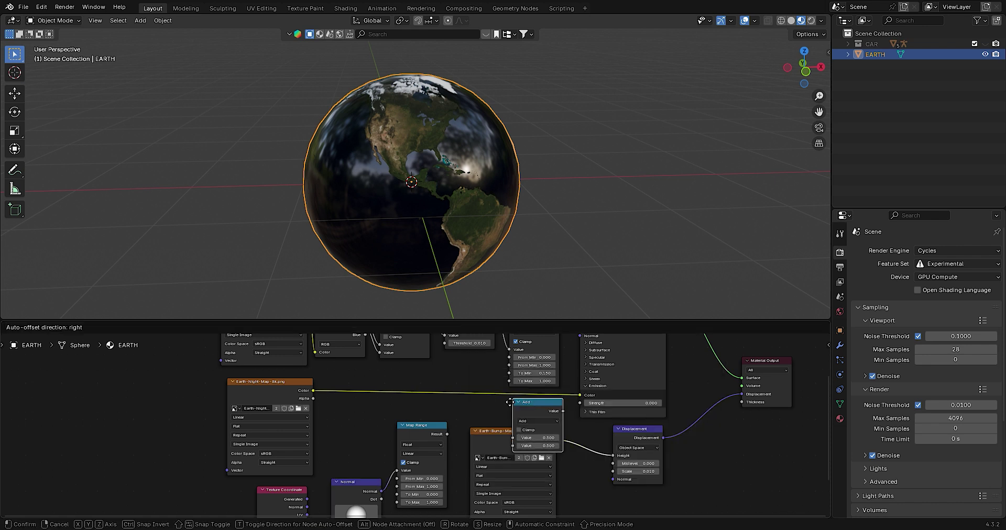
pyautogui.click(417, 405)
pyautogui.click(439, 423)
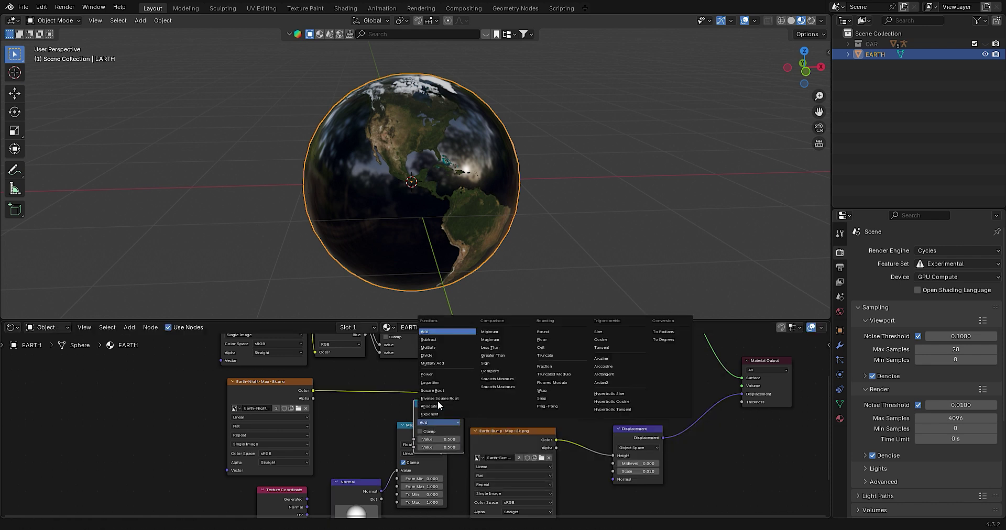
pyautogui.click(436, 347)
pyautogui.moveTo(403, 426); pyautogui.dragTo(356, 419)
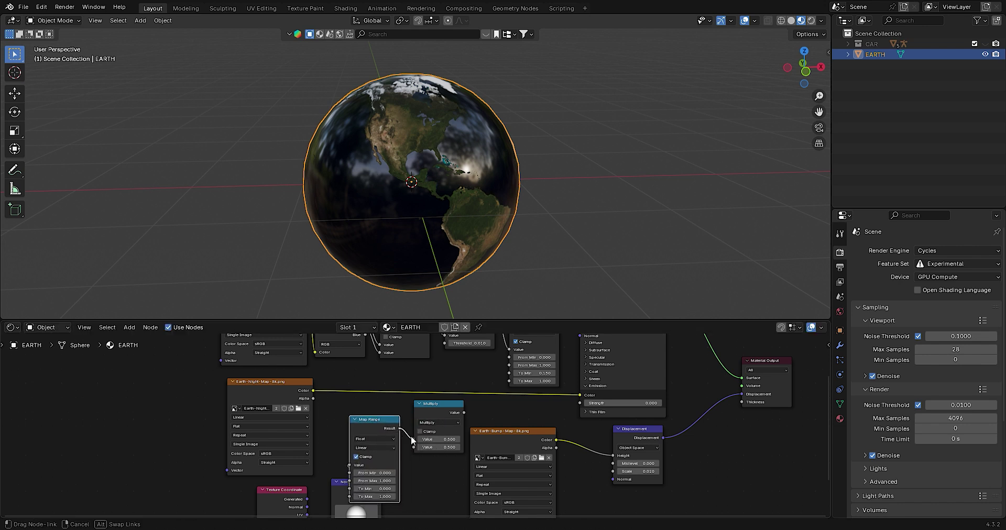
# Link Map Range into Multiply and Multiply into Emission Strength
pyautogui.scroll(-1, 418, 440)
pyautogui.moveTo(418, 441); pyautogui.dragTo(492, 440)
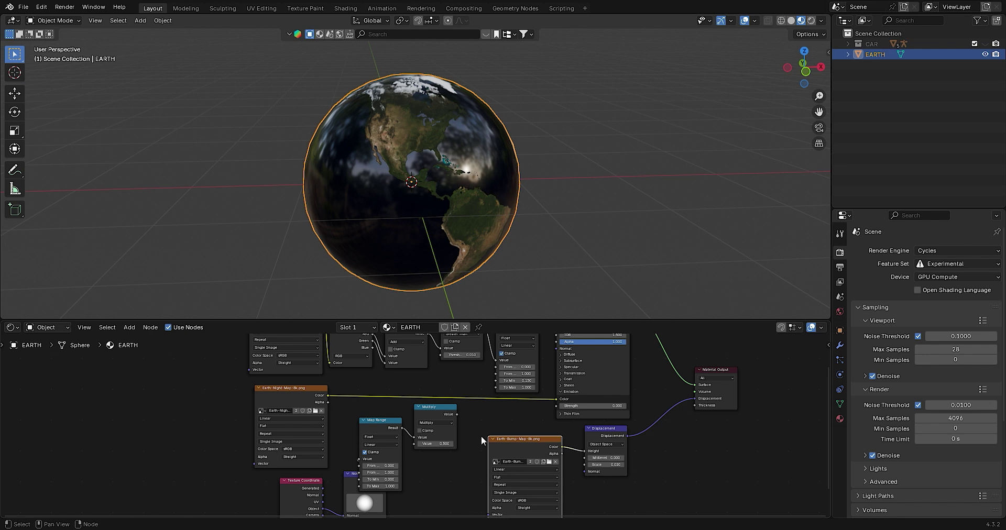
pyautogui.moveTo(441, 407); pyautogui.dragTo(466, 407)
pyautogui.moveTo(379, 420); pyautogui.dragTo(397, 419)
pyautogui.moveTo(481, 413)
pyautogui.mouseDown()
pyautogui.moveTo(557, 405)
pyautogui.moveTo(469, 410)
pyautogui.mouseUp()
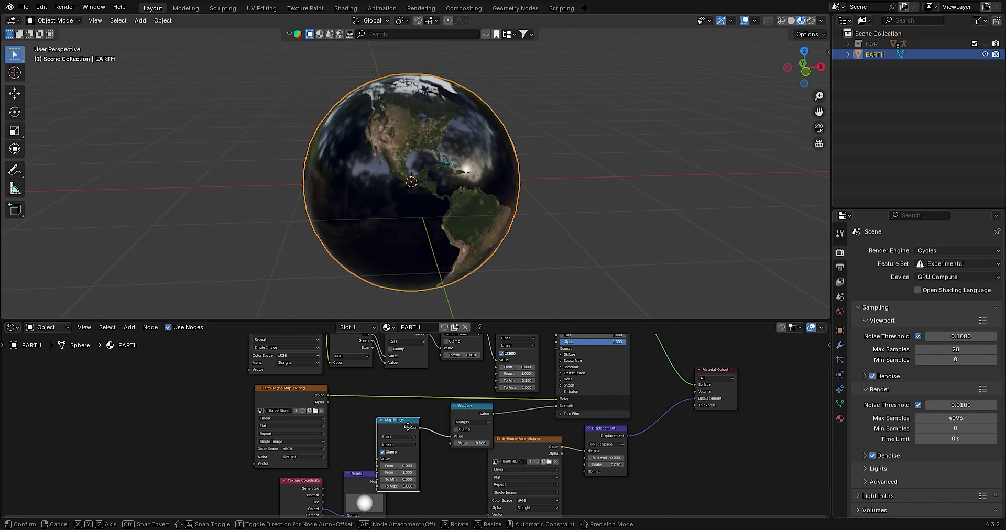
pyautogui.moveTo(398, 419); pyautogui.dragTo(426, 415)
# Connect the night map colour to Multiply's second value
pyautogui.moveTo(370, 474); pyautogui.dragTo(369, 470)
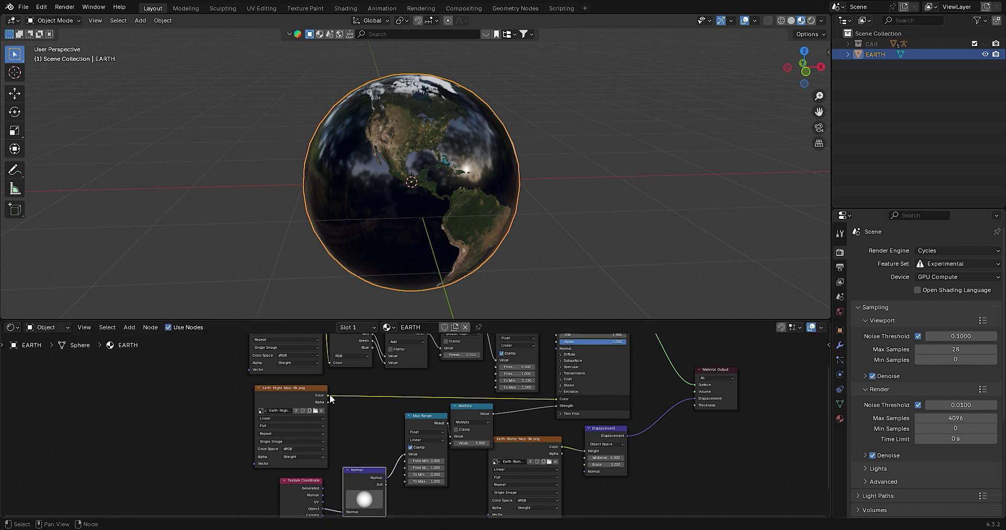
pyautogui.moveTo(329, 395)
pyautogui.mouseDown()
pyautogui.moveTo(451, 443)
pyautogui.moveTo(411, 422)
pyautogui.moveTo(481, 407)
pyautogui.mouseUp()
pyautogui.scroll(-1, 482, 422)
pyautogui.moveTo(422, 419); pyautogui.dragTo(429, 432)
# Set the Map Range To Min to 1.0 and frame the whole node tree
pyautogui.moveTo(483, 319); pyautogui.dragTo(483, 253)
pyautogui.scroll(1, 482, 404)
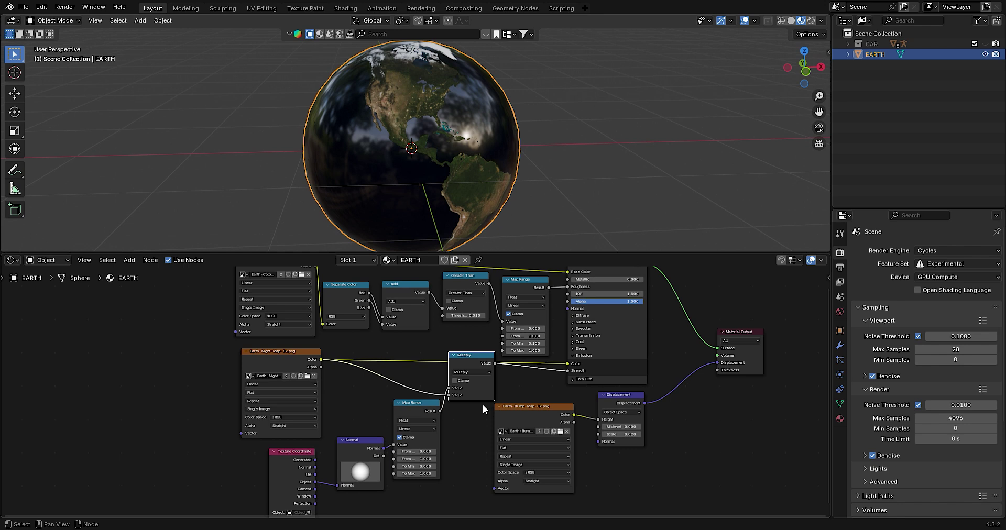
pyautogui.scroll(2, 482, 403)
pyautogui.click(411, 465)
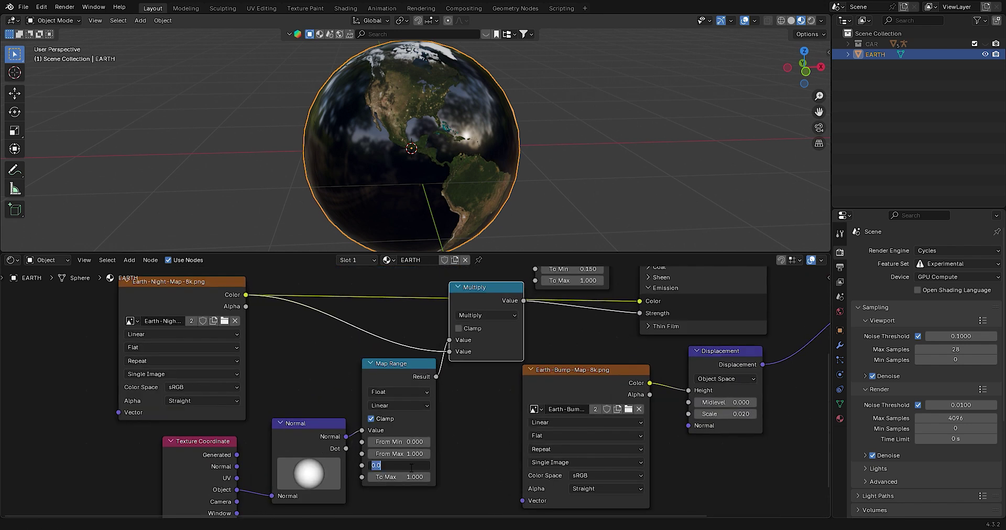
pyautogui.write('1')
pyautogui.press('Return')
pyautogui.scroll(-1, 468, 412)
pyautogui.moveTo(469, 413); pyautogui.dragTo(425, 429, button='middle')
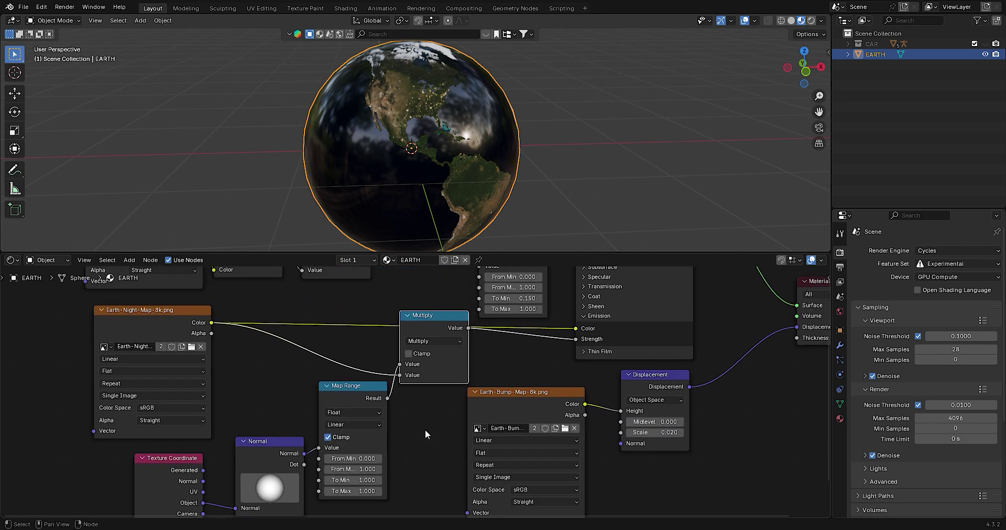
pyautogui.scroll(-1, 535, 397)
pyautogui.moveTo(535, 397); pyautogui.dragTo(623, 450, button='middle')
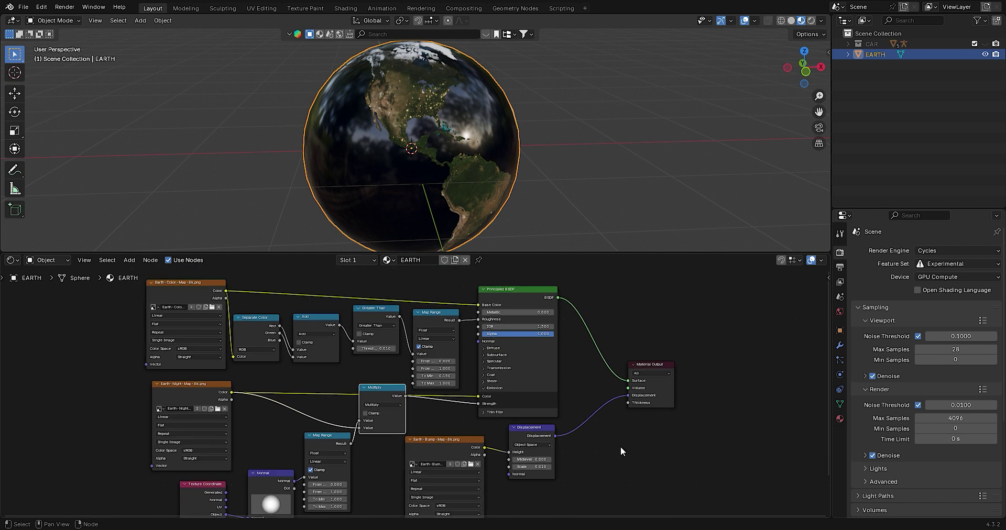
# Set the Earth material's surface displacement method to Displacement and Bump
pyautogui.click(839, 419)
pyautogui.scroll(-5, 894, 397)
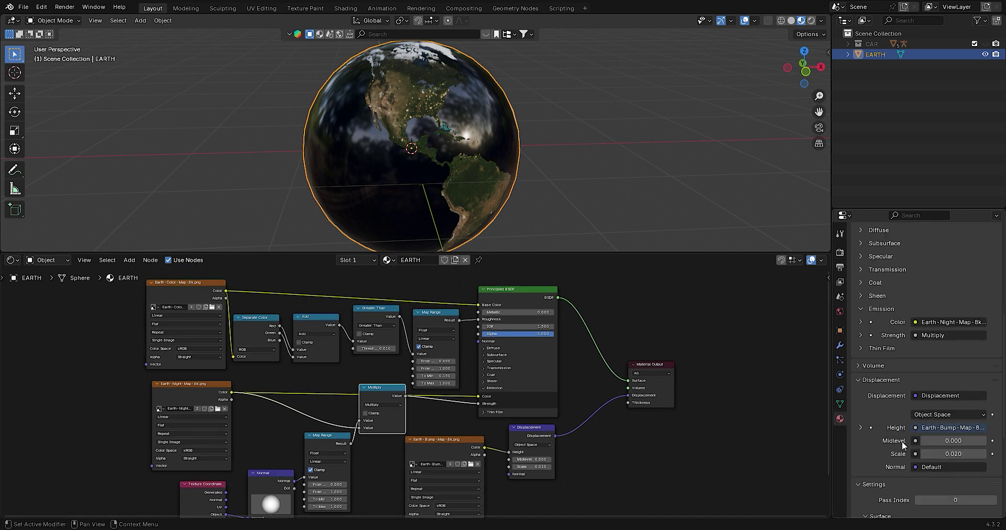
pyautogui.scroll(-5, 901, 441)
pyautogui.click(941, 406)
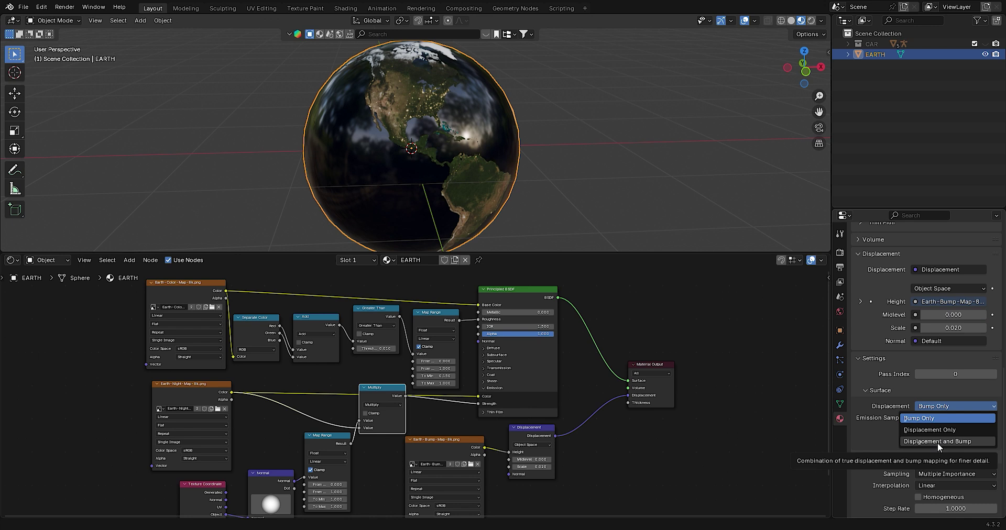
pyautogui.click(938, 442)
# Duplicate the Earth globe, keeping the copy in place
pyautogui.scroll(2, 888, 438)
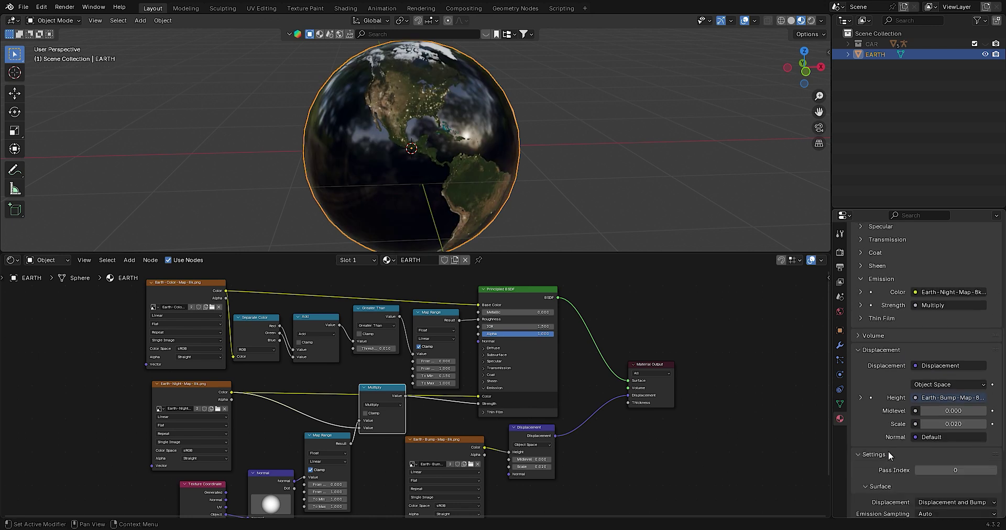
pyautogui.scroll(-3, 676, 422)
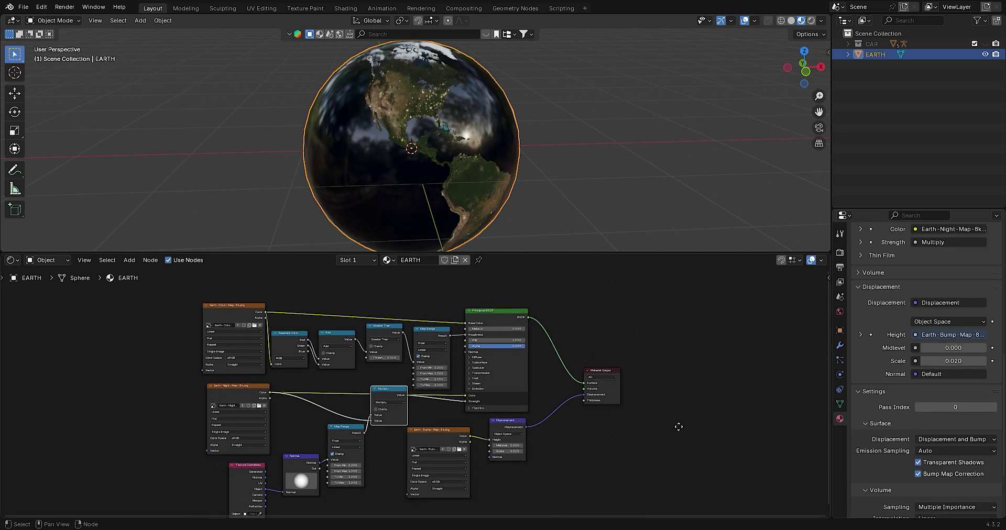
pyautogui.hotkey('shift', 'd')
pyautogui.rightClick(445, 155)
# Rename the duplicate sphere CLOUD and give it a new material named CLOUD
pyautogui.press('F2')
pyautogui.write('C')
pyautogui.press('Return')
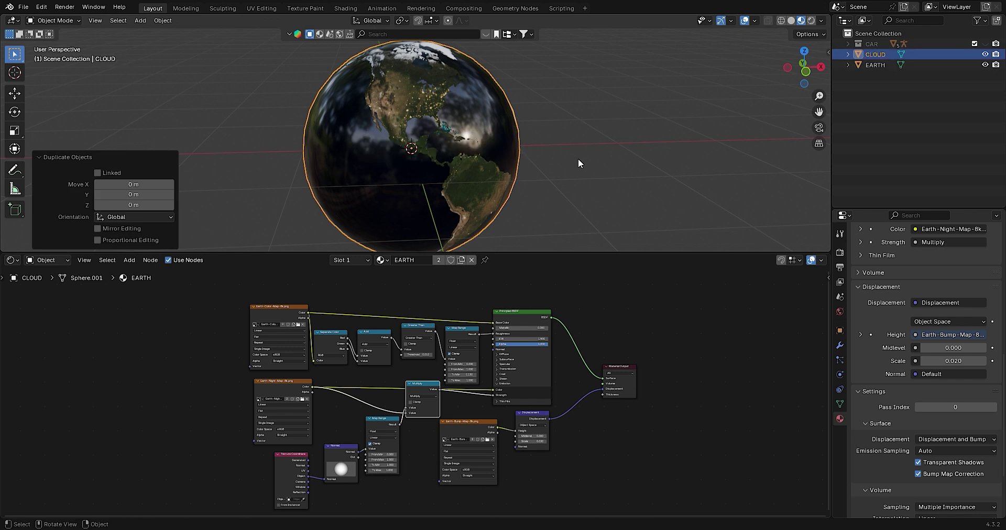
pyautogui.click(470, 260)
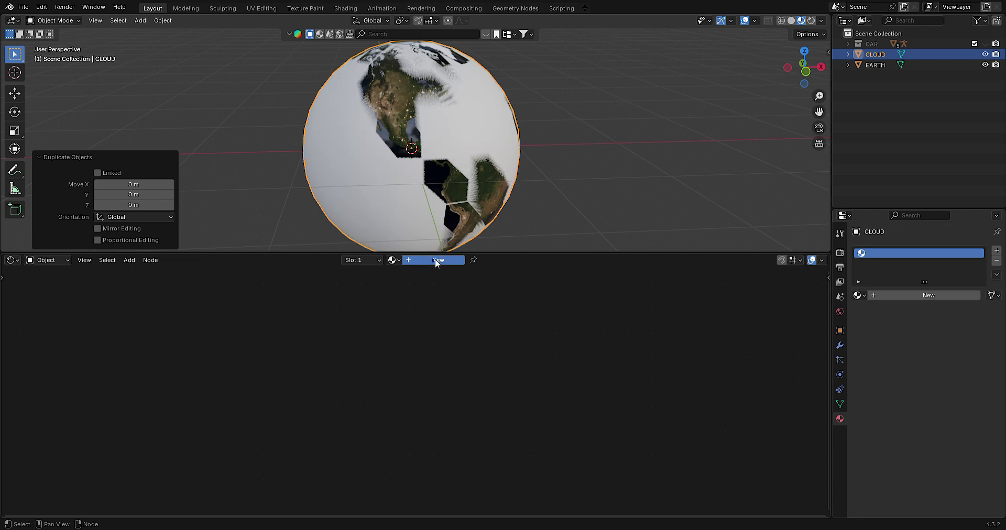
pyautogui.click(435, 259)
pyautogui.click(435, 260)
pyautogui.write('CLO')
pyautogui.press('Return')
# Scale the CLOUD sphere to 1.010 on all three axes
pyautogui.click(838, 330)
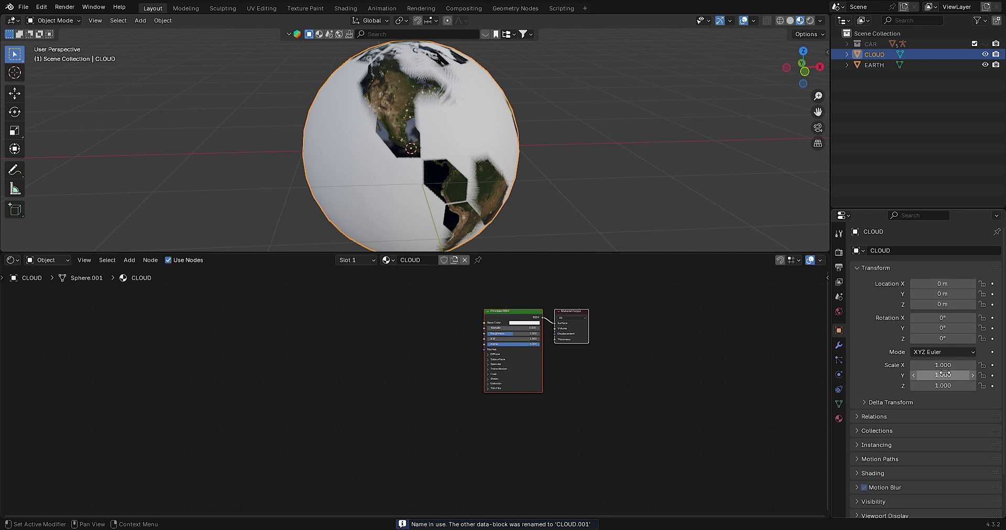
pyautogui.moveTo(943, 365); pyautogui.dragTo(943, 368)
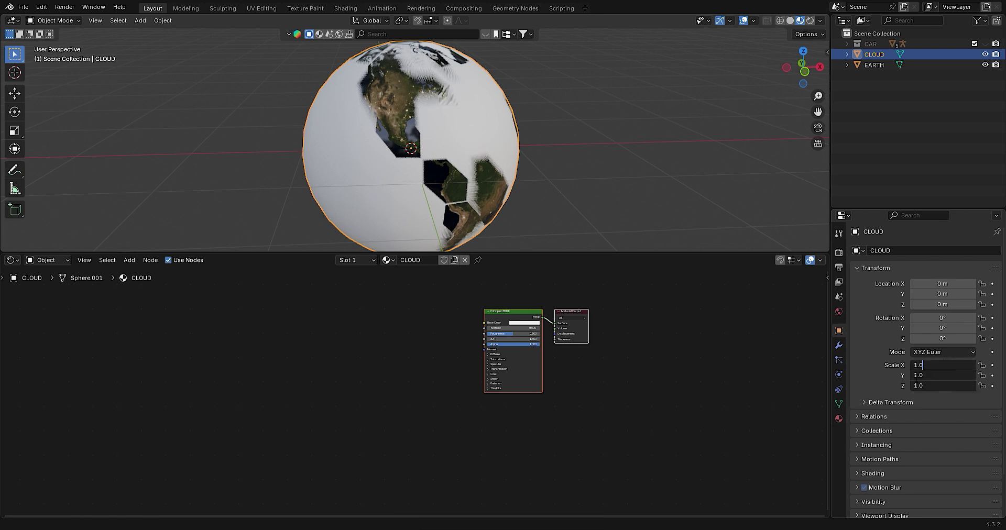
pyautogui.write('1')
pyautogui.press('Return')
# Add an Image Texture node loading the Earth cloud map, linked to Base Color
pyautogui.hotkey('shift', 'a')
pyautogui.write('im')
pyautogui.press('Return')
pyautogui.scroll(2, 443, 354)
pyautogui.moveTo(457, 322); pyautogui.dragTo(507, 318)
pyautogui.click(377, 342)
pyautogui.click(422, 341)
pyautogui.moveTo(412, 322); pyautogui.dragTo(289, 327)
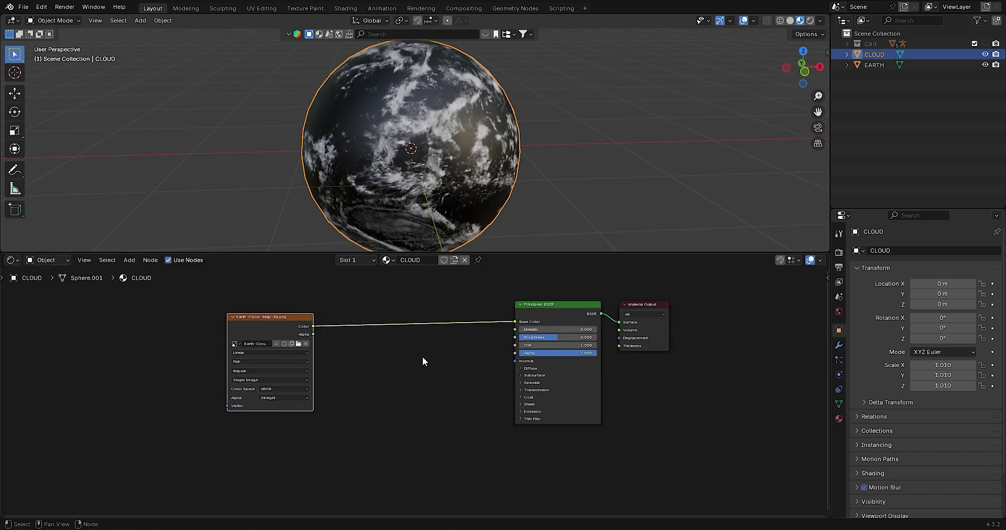
# Add a Bump node and a Displacement node beside the cloud image node
pyautogui.hotkey('shift', 'a')
pyautogui.write('bump')
pyautogui.press('Return')
pyautogui.click(306, 338)
pyautogui.hotkey('shift', 'a')
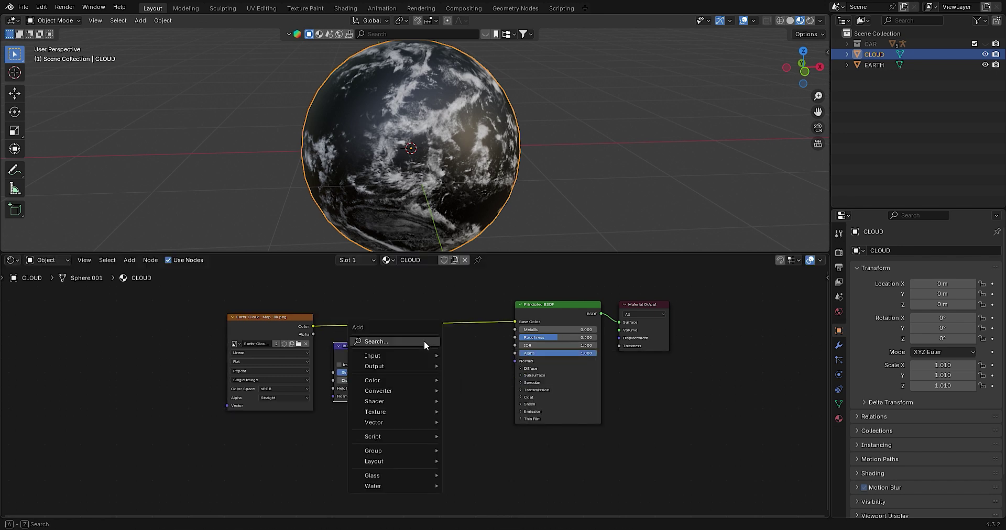
pyautogui.click(423, 339)
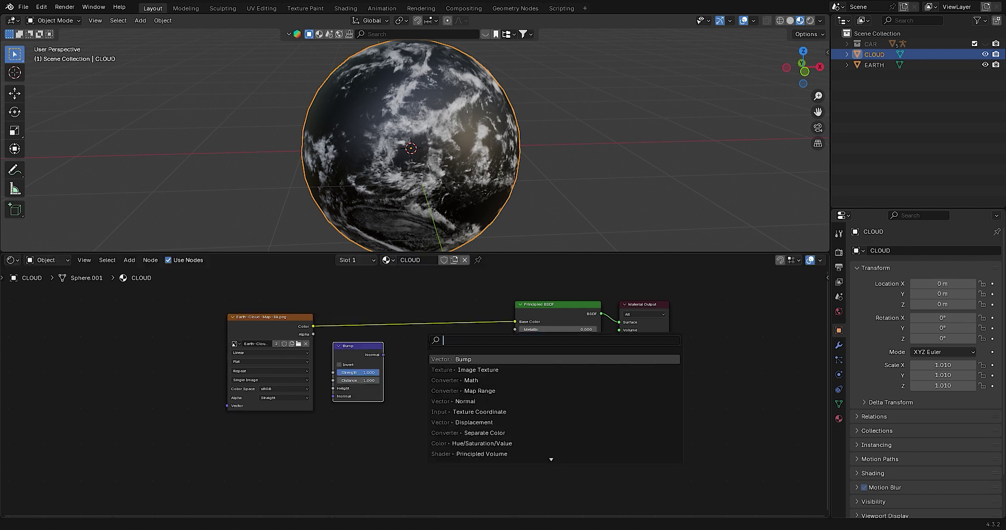
pyautogui.write('D')
pyautogui.press('Return')
pyautogui.click(338, 415)
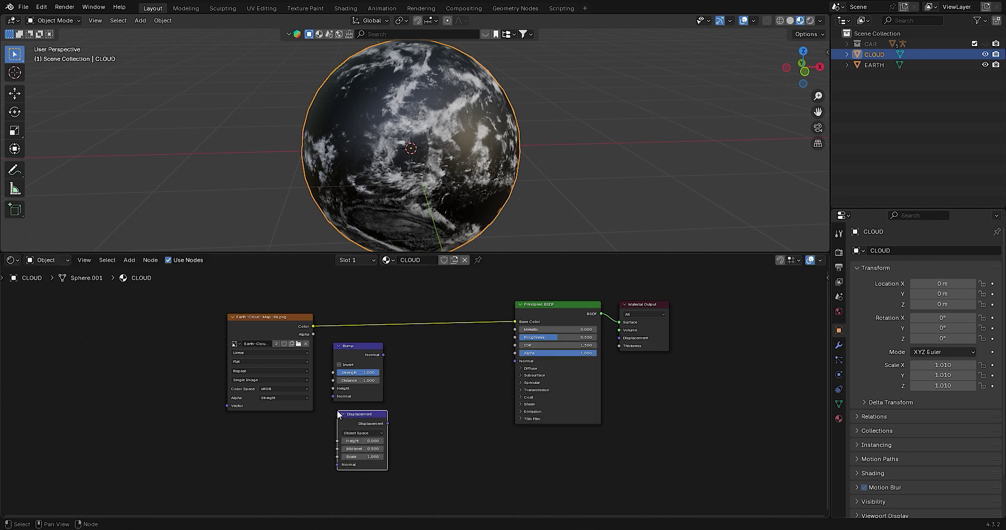
# Feed the image colour into both Height inputs, wire the Bump normal, and delete the Principled BSDF
pyautogui.moveTo(311, 328); pyautogui.dragTo(314, 331)
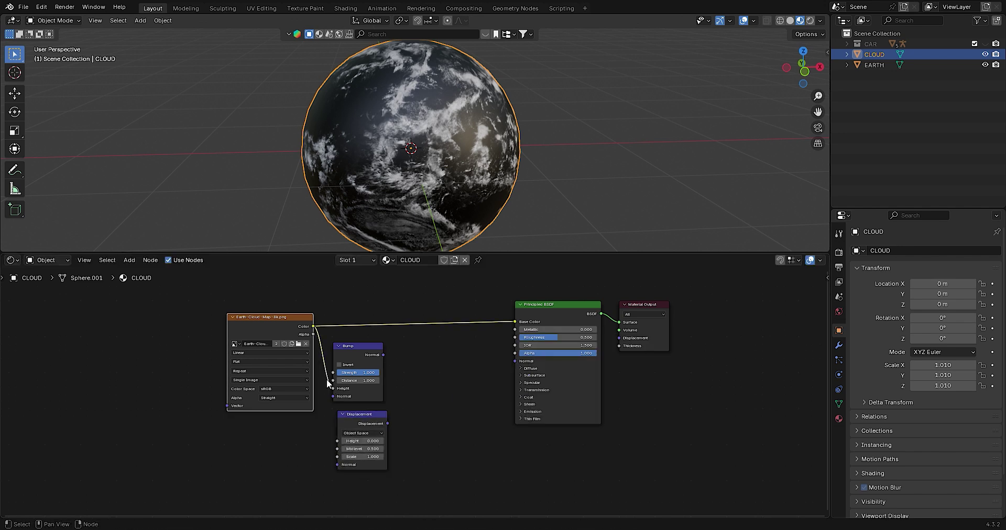
pyautogui.moveTo(313, 327); pyautogui.dragTo(319, 368)
pyautogui.moveTo(340, 439); pyautogui.dragTo(353, 412)
pyautogui.moveTo(383, 354); pyautogui.dragTo(456, 356)
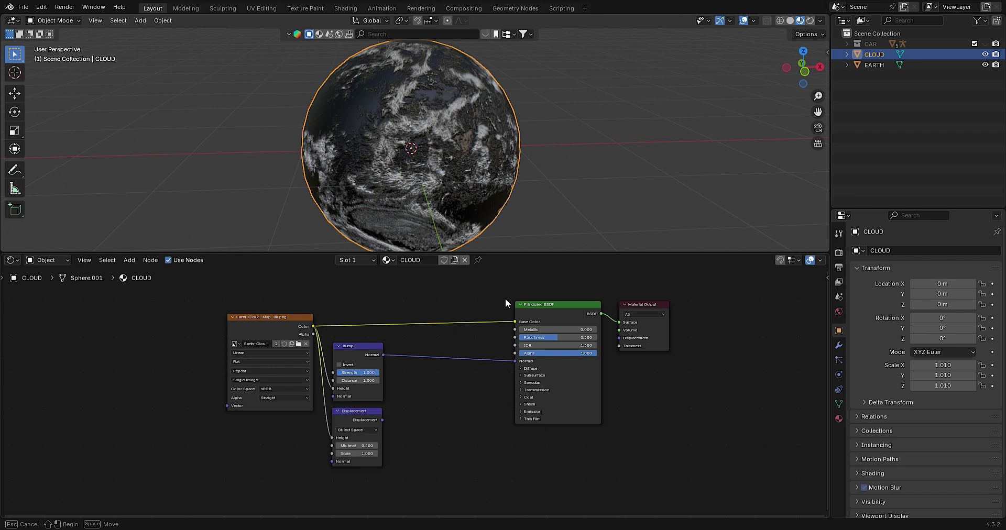
pyautogui.press('Delete')
pyautogui.hotkey('shift', 'a')
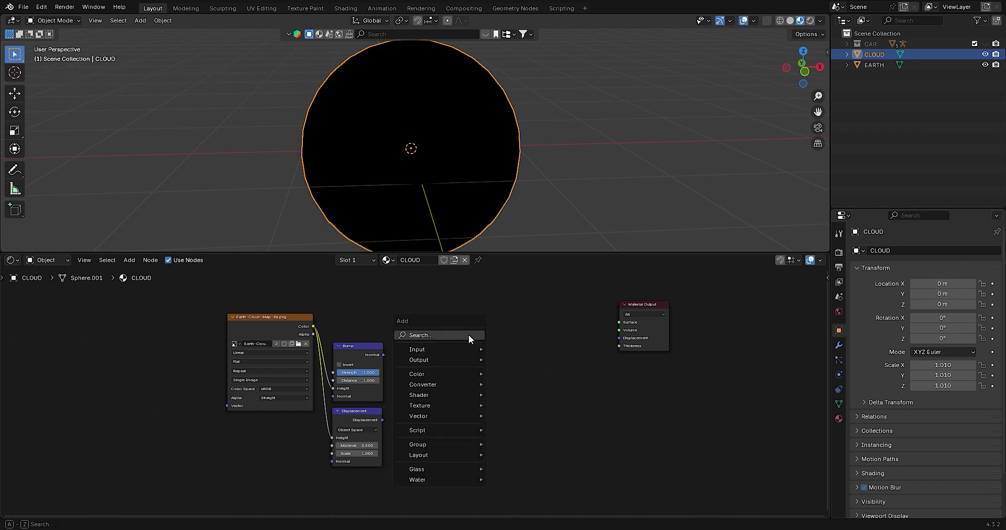
# Add a Subsurface Scattering node with scale 4, fed by the Bump normal
pyautogui.click(468, 335)
pyautogui.write('s')
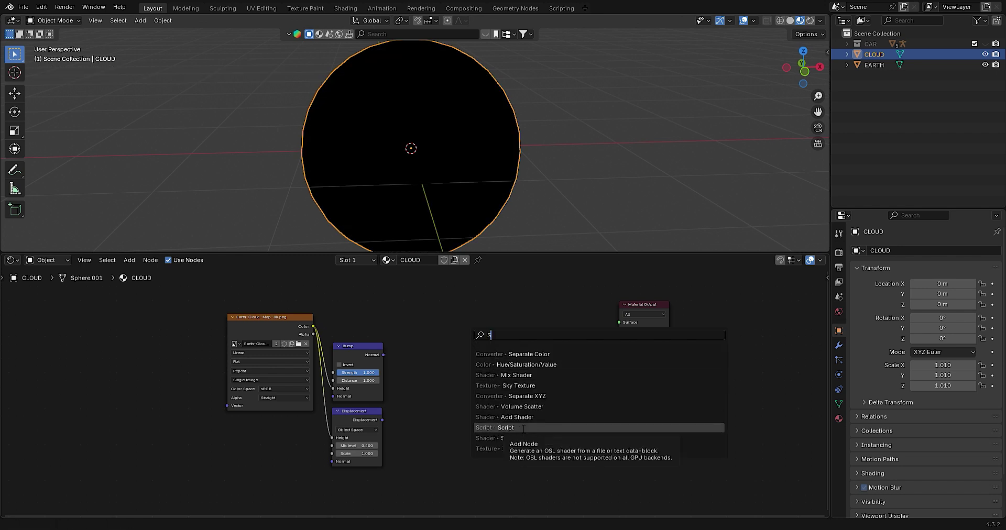
pyautogui.write('ub')
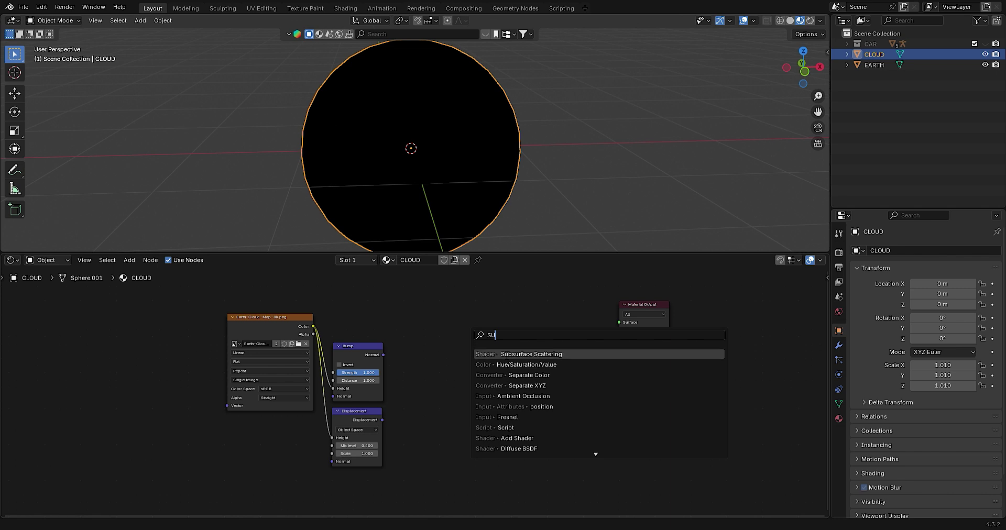
pyautogui.press('Return')
pyautogui.click(434, 330)
pyautogui.moveTo(383, 355); pyautogui.dragTo(427, 426)
pyautogui.moveTo(454, 331)
pyautogui.mouseDown()
pyautogui.moveTo(445, 325)
pyautogui.moveTo(451, 357)
pyautogui.mouseUp()
pyautogui.click(457, 356)
pyautogui.write('4')
pyautogui.press('Return')
# Add a Transparent BSDF node above the Subsurface Scattering node
pyautogui.hotkey('shift', 'a')
pyautogui.write('trans')
pyautogui.press('Return')
pyautogui.click(428, 324)
# Set the Displacement scale to 0.005 and connect it to the Material Output's Displacement
pyautogui.moveTo(364, 454); pyautogui.dragTo(364, 453)
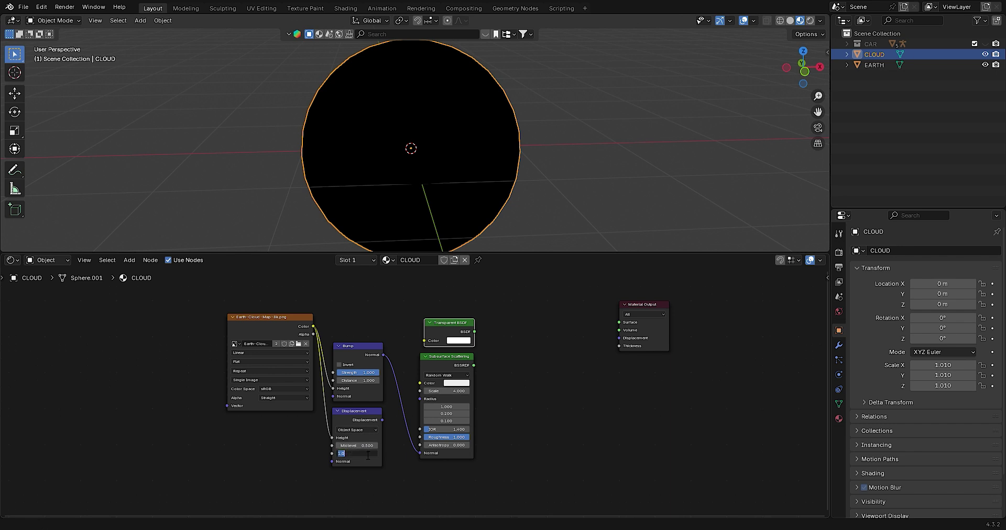
pyautogui.write('5')
pyautogui.press('Return')
pyautogui.press('Return')
pyautogui.moveTo(382, 419)
pyautogui.mouseDown()
pyautogui.moveTo(619, 337)
pyautogui.moveTo(598, 353)
pyautogui.mouseUp()
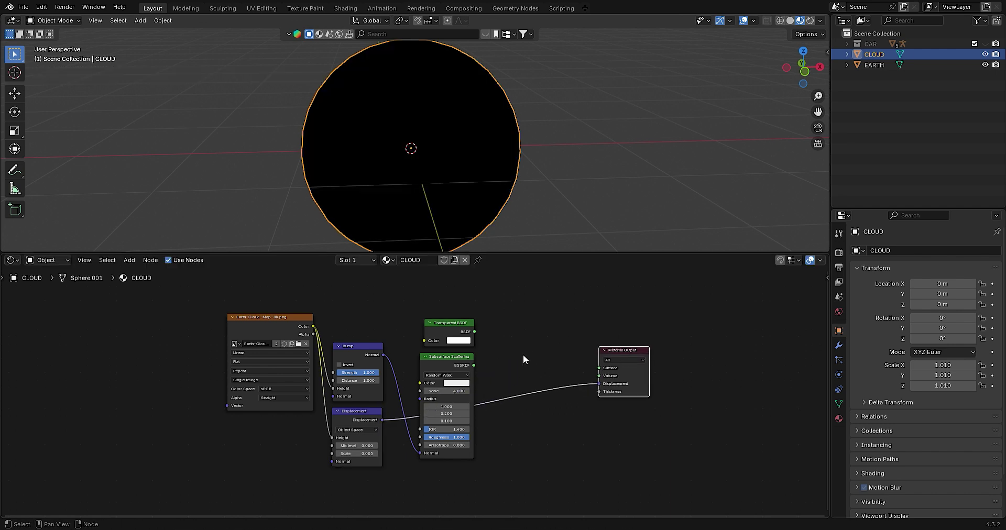
pyautogui.hotkey('shift', 'a')
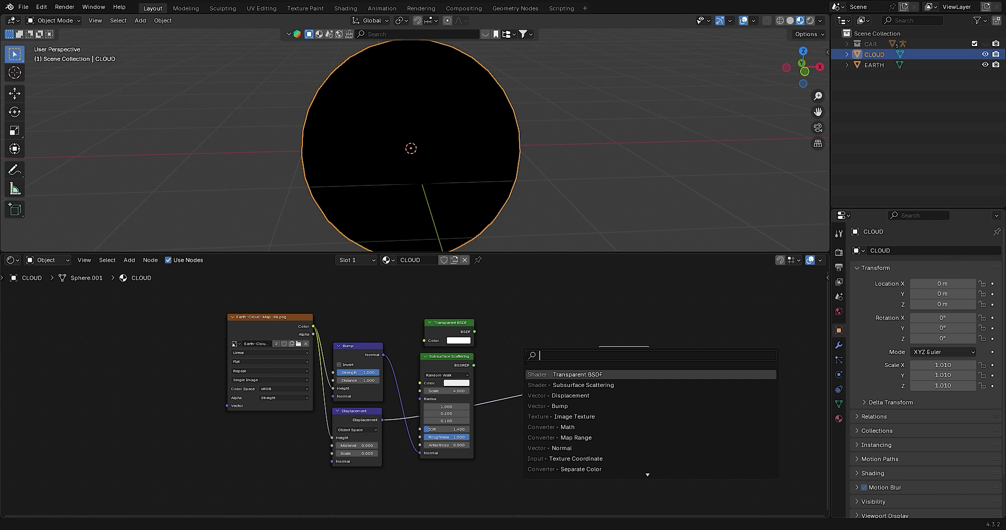
# Add a Mix Shader combining Transparent BSDF and Subsurface Scattering, with the cloud image as factor
pyautogui.write('Mmix')
pyautogui.press('Return')
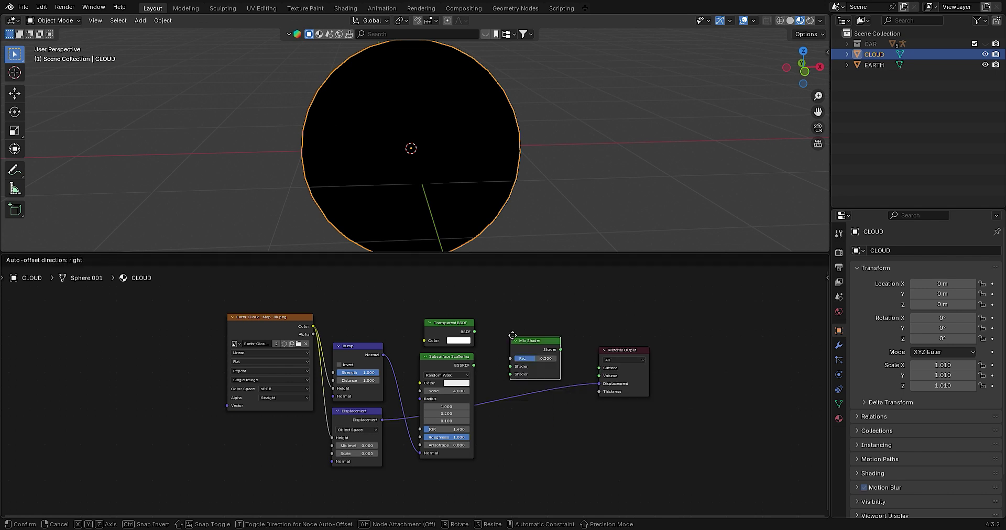
pyautogui.click(473, 363)
pyautogui.moveTo(473, 365)
pyautogui.mouseDown()
pyautogui.moveTo(515, 353)
pyautogui.moveTo(497, 345)
pyautogui.mouseUp()
pyautogui.moveTo(312, 327); pyautogui.dragTo(500, 335)
pyautogui.moveTo(281, 317); pyautogui.dragTo(281, 304)
pyautogui.moveTo(540, 335); pyautogui.dragTo(594, 363)
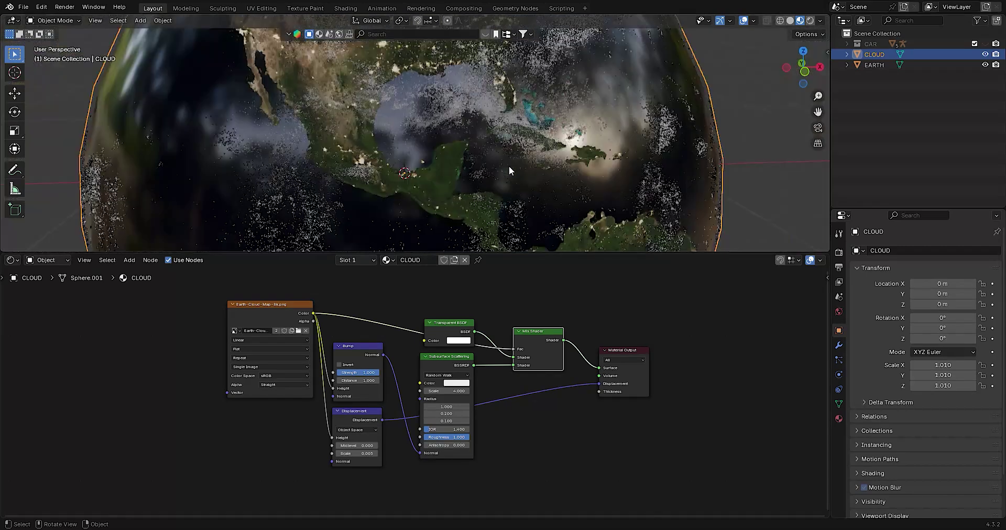
pyautogui.click(838, 252)
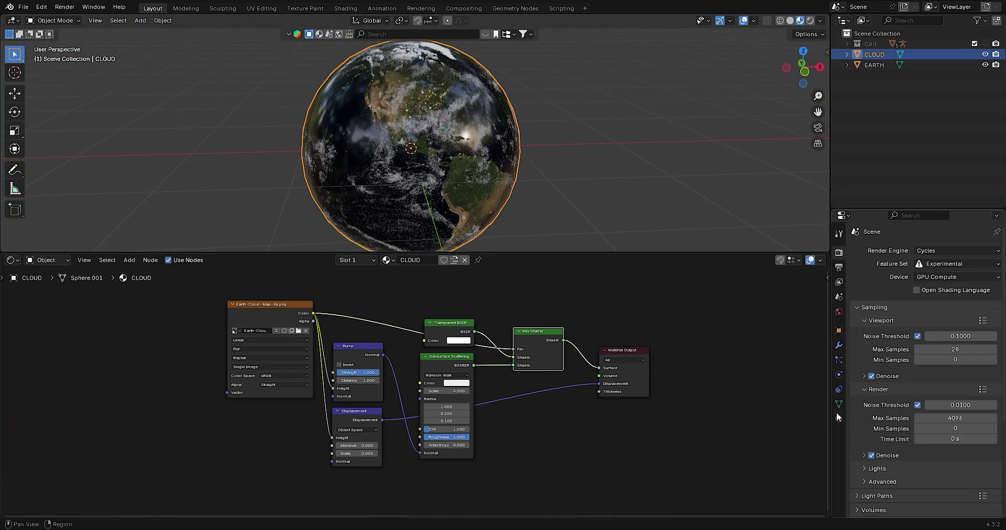
# Switch the CLOUD material to Displacement and Bump and set the Bump strength to 0.200
pyautogui.click(838, 418)
pyautogui.scroll(-5, 918, 429)
pyautogui.scroll(-3, 938, 419)
pyautogui.click(939, 405)
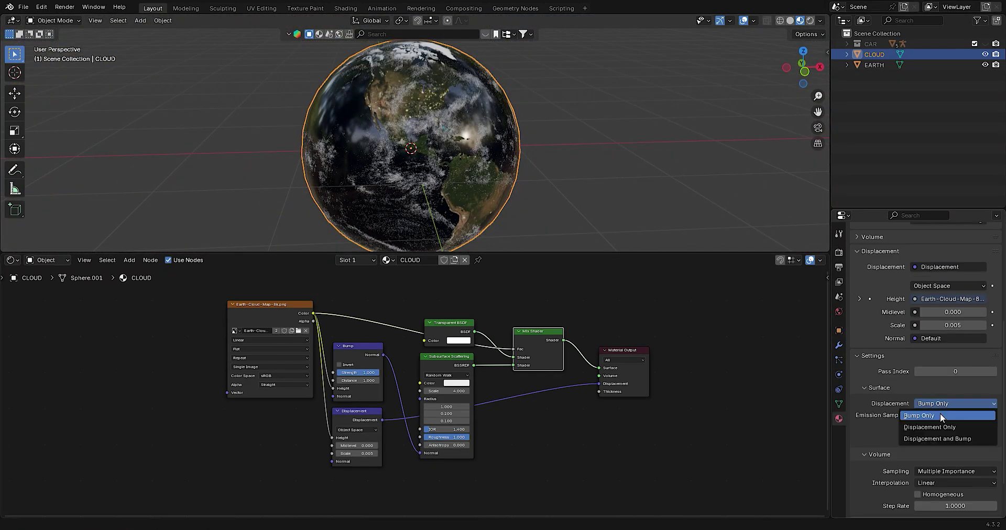
pyautogui.click(939, 436)
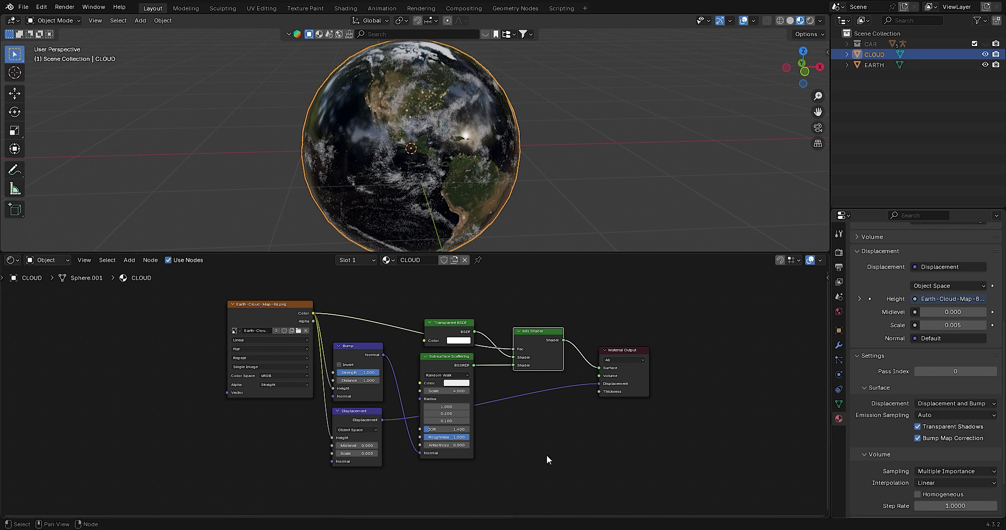
pyautogui.click(370, 374)
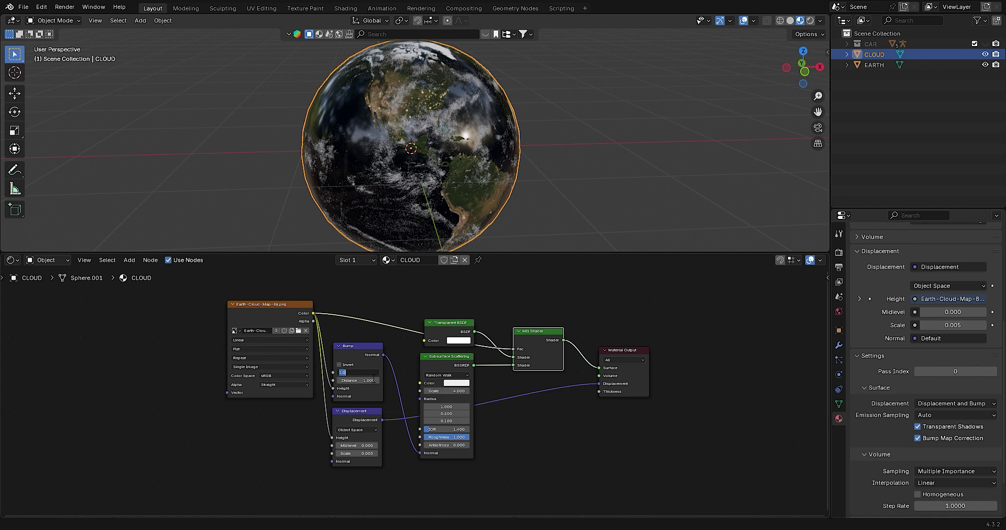
pyautogui.write('4')
pyautogui.press('Return')
# Duplicate the cloud sphere in place and rename the copy ATMOSPHERE
pyautogui.hotkey('shift', 'd')
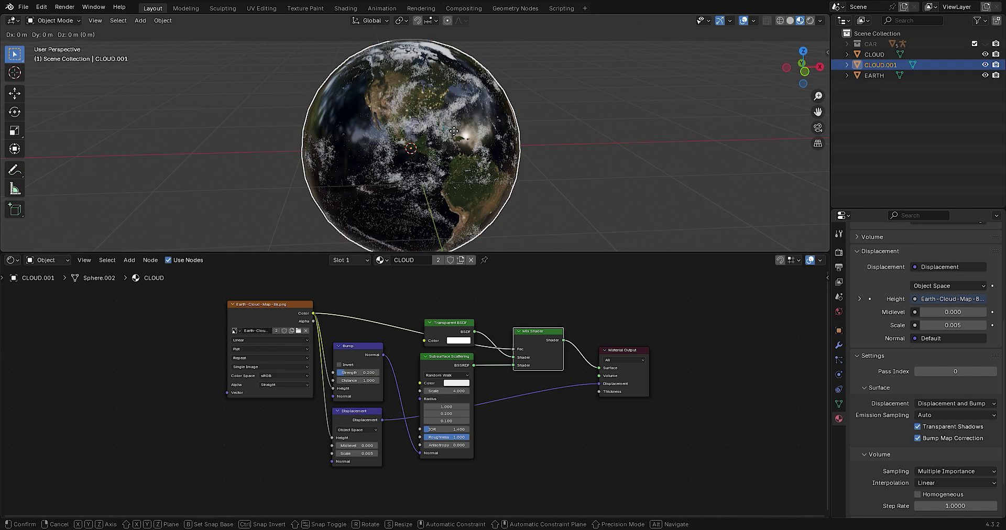
pyautogui.rightClick(450, 130)
pyautogui.press('F2')
pyautogui.write('ATMOSPHERE')
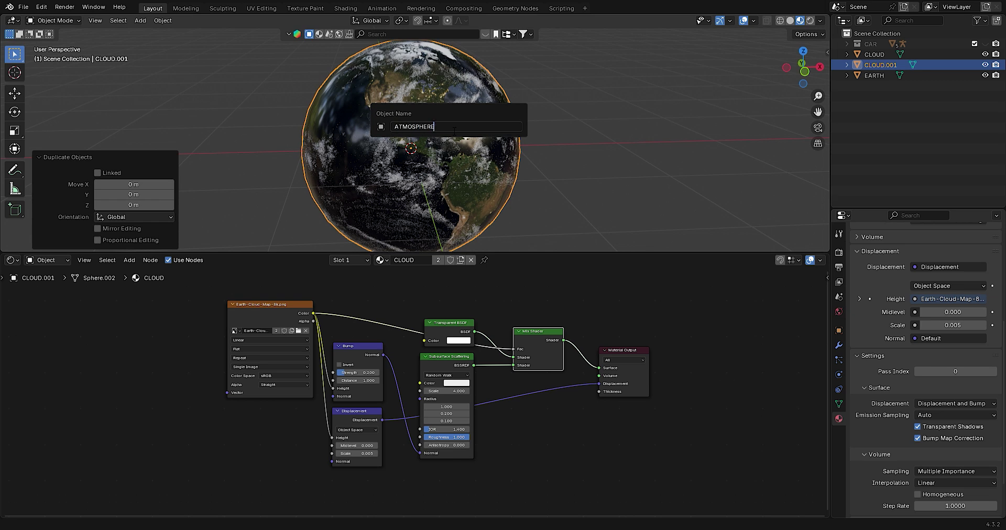
pyautogui.press('Return')
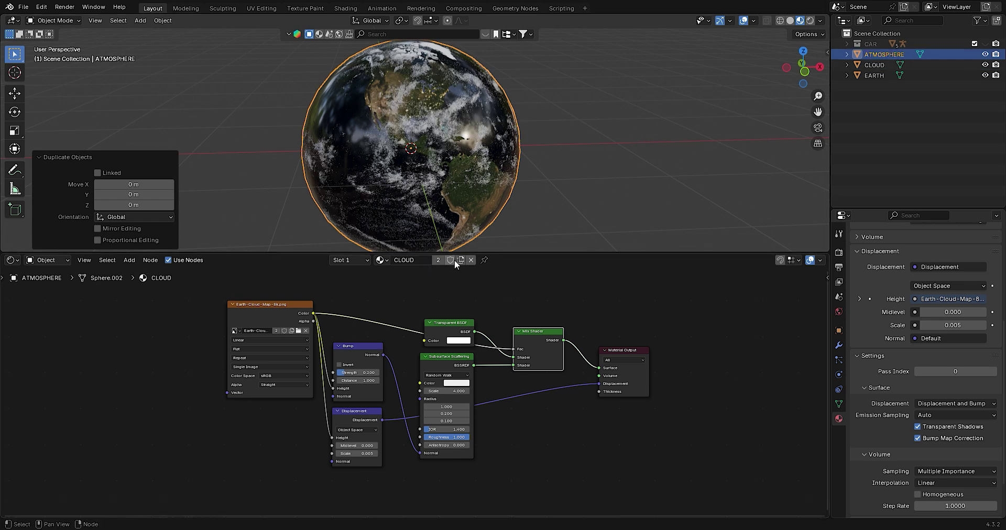
# Scale ATMOSPHERE to 1.020 and replace the CLOUD material with a fresh new material
pyautogui.click(838, 331)
pyautogui.doubleClick(945, 318)
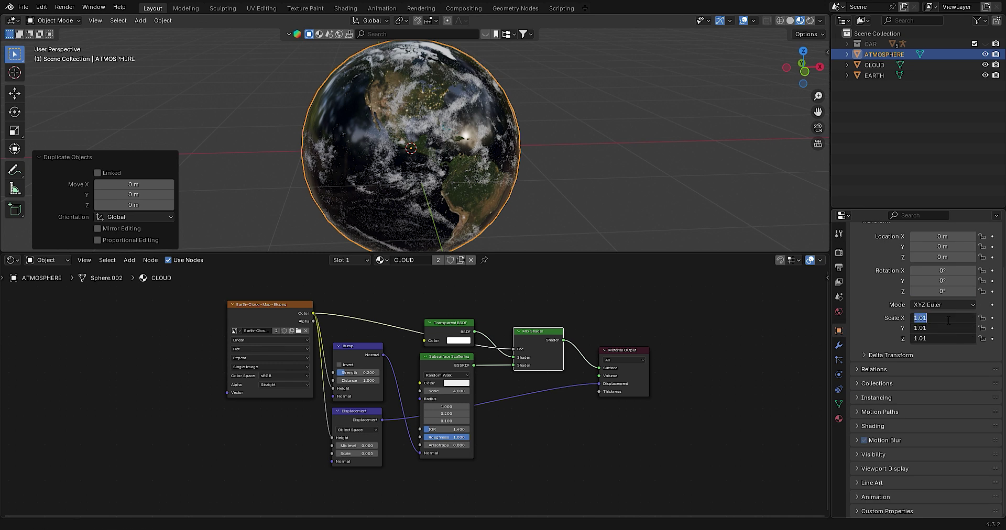
pyautogui.press('Return')
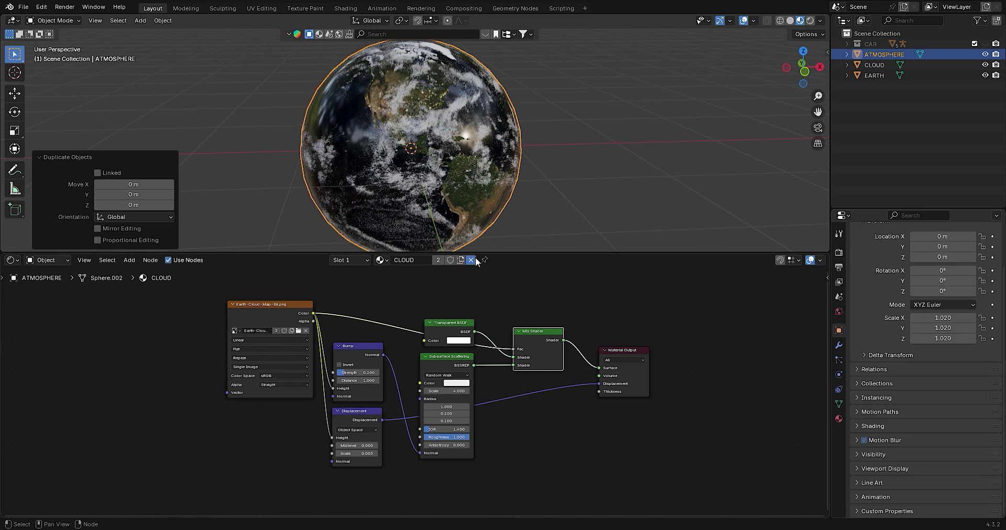
pyautogui.click(470, 259)
pyautogui.click(406, 260)
pyautogui.write('ATMOSPHE')
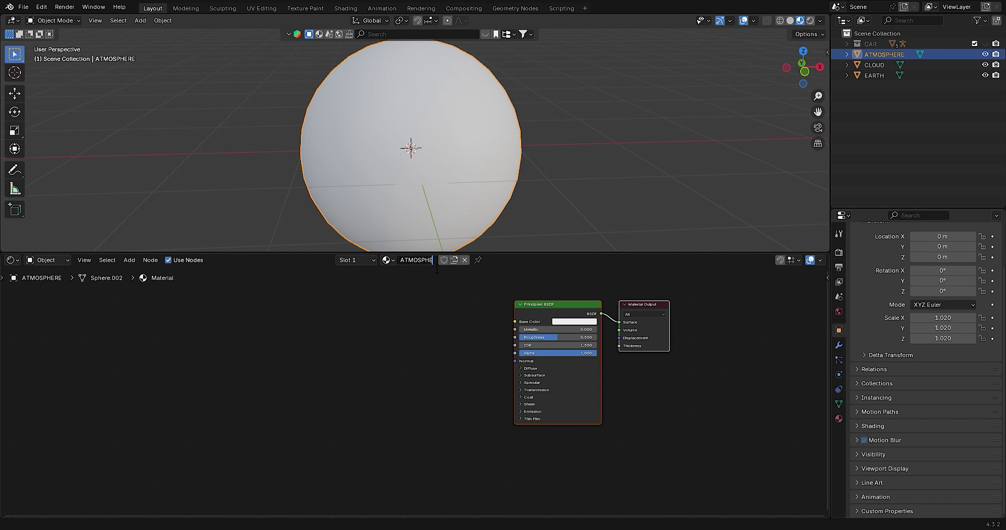
# Replace the Principled BSDF with a Volume Scatter node feeding the Material Output's Volume
pyautogui.write('RE')
pyautogui.press('Return')
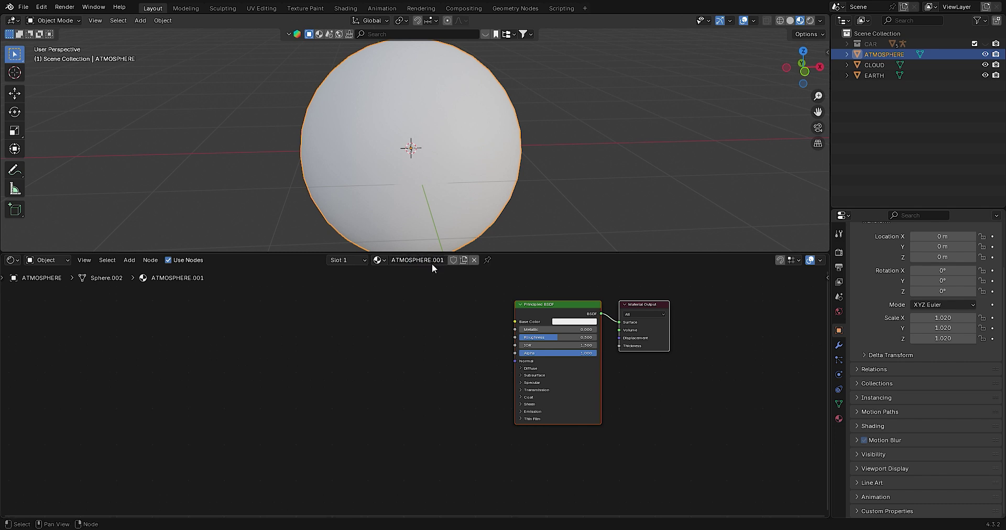
pyautogui.press('Delete')
pyautogui.hotkey('shift', 'a')
pyautogui.write('v')
pyautogui.click(613, 349)
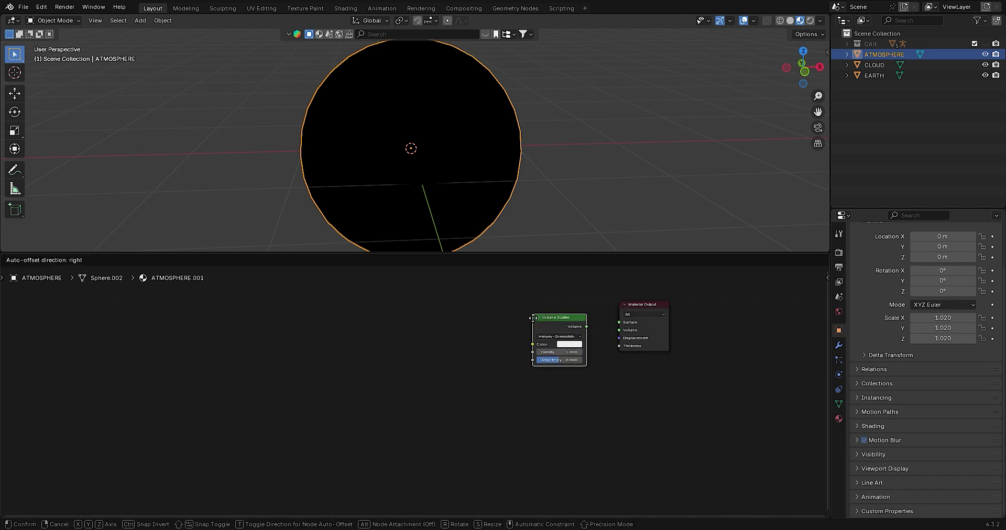
pyautogui.click(615, 323)
pyautogui.moveTo(667, 299); pyautogui.dragTo(693, 307)
# Set the Volume Scatter density to 3 and its colour to blue
pyautogui.click(602, 333)
pyautogui.write('3')
pyautogui.press('Return')
pyautogui.click(608, 322)
pyautogui.click(653, 166)
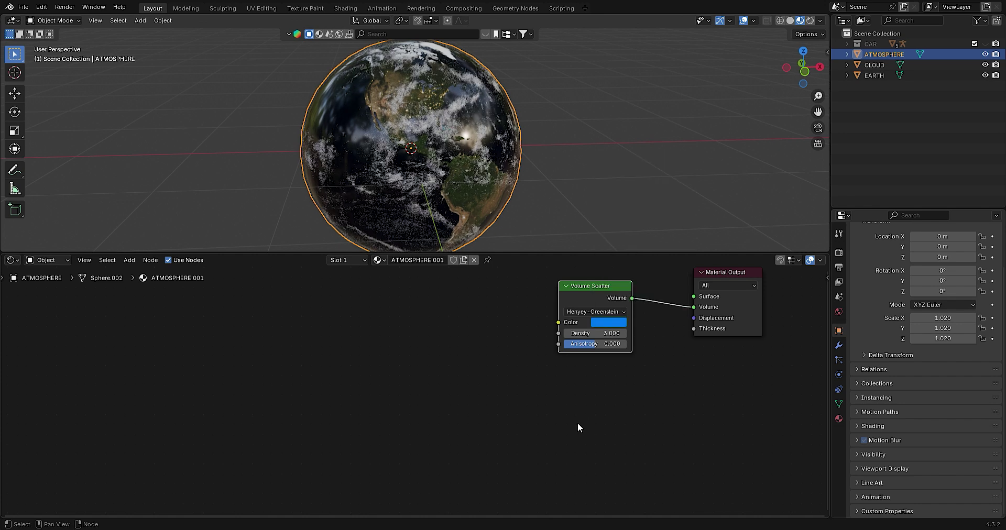
pyautogui.scroll(-1, 577, 423)
pyautogui.moveTo(564, 426); pyautogui.dragTo(443, 471, button='middle')
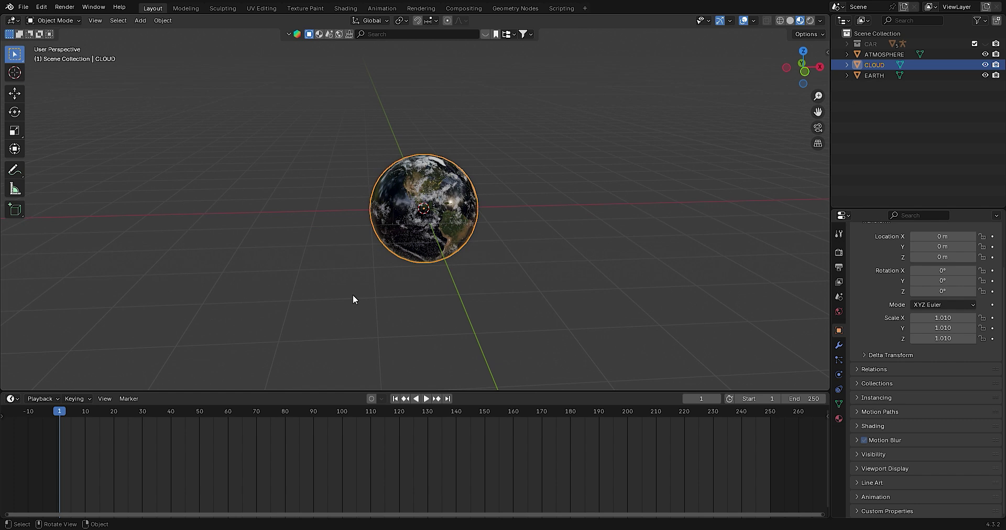
# Add a Plain Axes empty scaled by 2 and parent the three globe spheres to it
pyautogui.hotkey('shift', 'a')
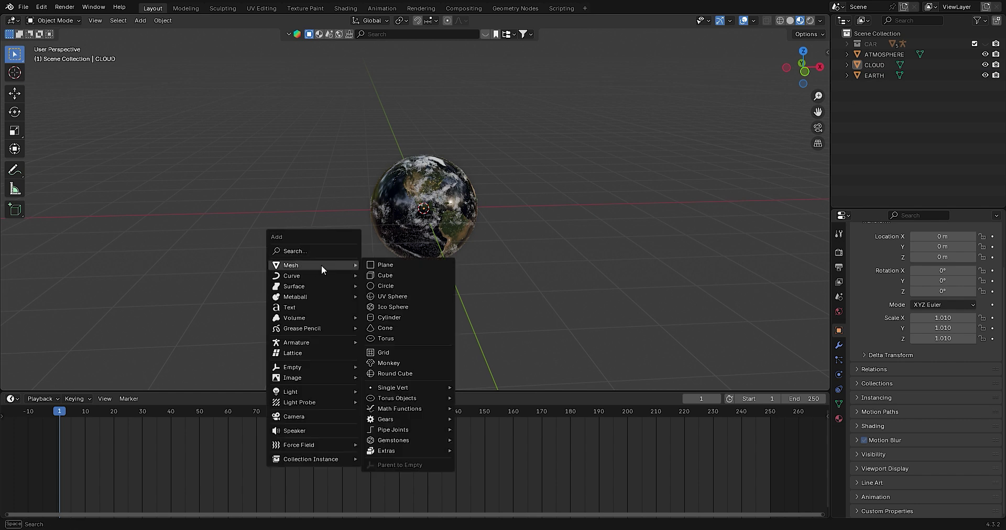
pyautogui.click(388, 366)
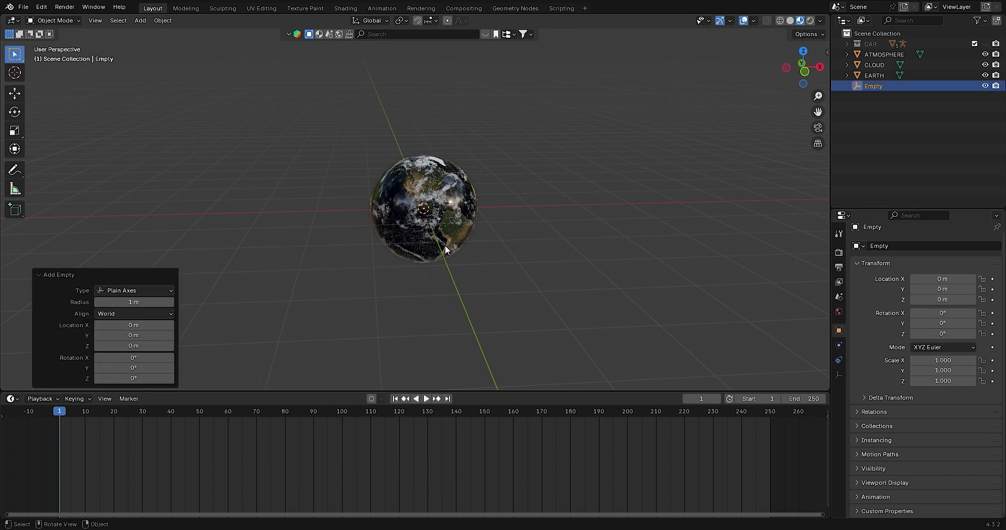
pyautogui.write('s2')
pyautogui.press('Return')
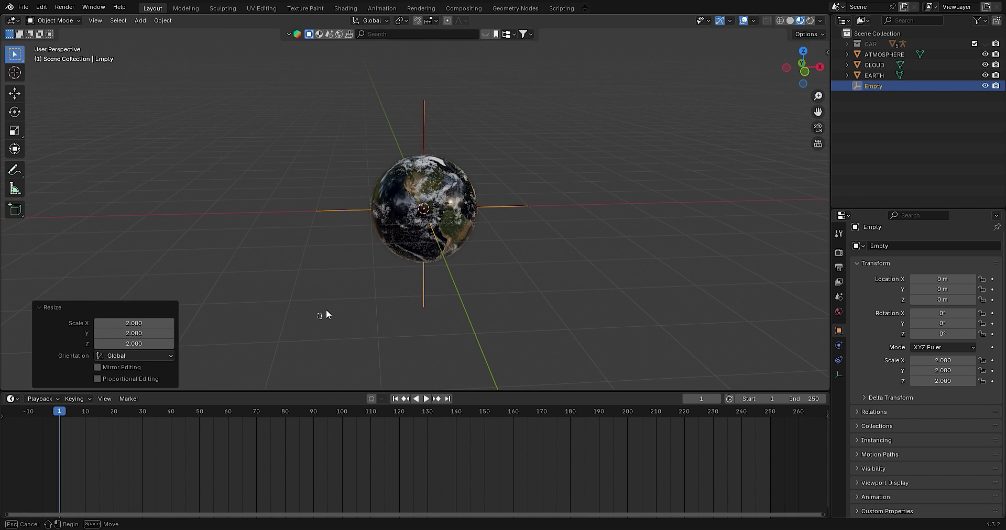
pyautogui.moveTo(326, 310); pyautogui.dragTo(547, 144)
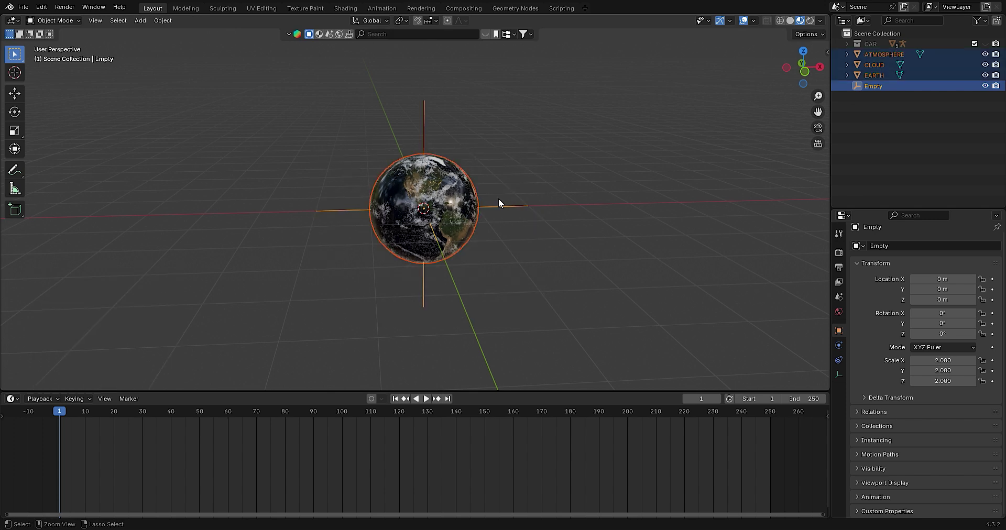
pyautogui.hotkey('ctrl', 'p')
pyautogui.click(469, 205)
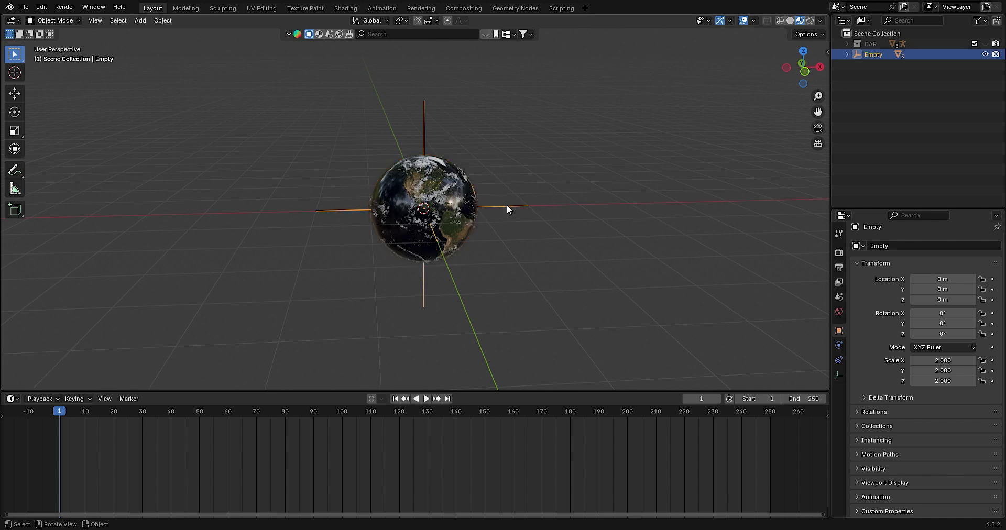
# Set the empty's scale to 5 and its X rotation to −65°
pyautogui.moveTo(941, 360); pyautogui.dragTo(938, 381)
pyautogui.write('5.000')
pyautogui.press('Return')
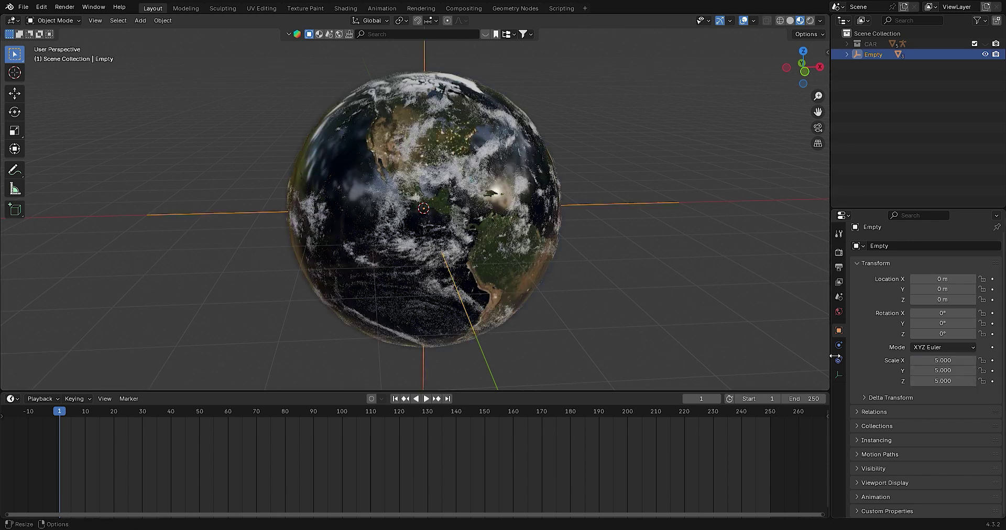
pyautogui.click(642, 265)
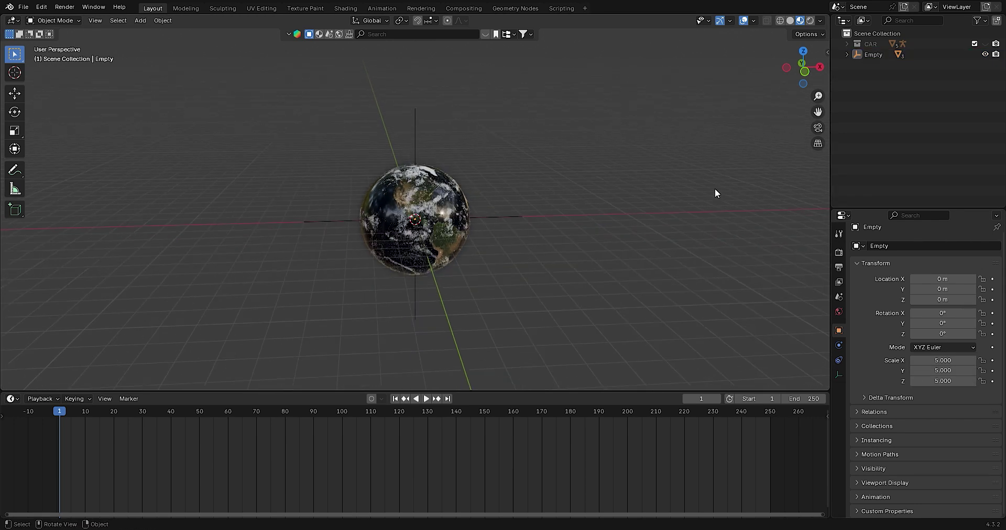
pyautogui.click(592, 229)
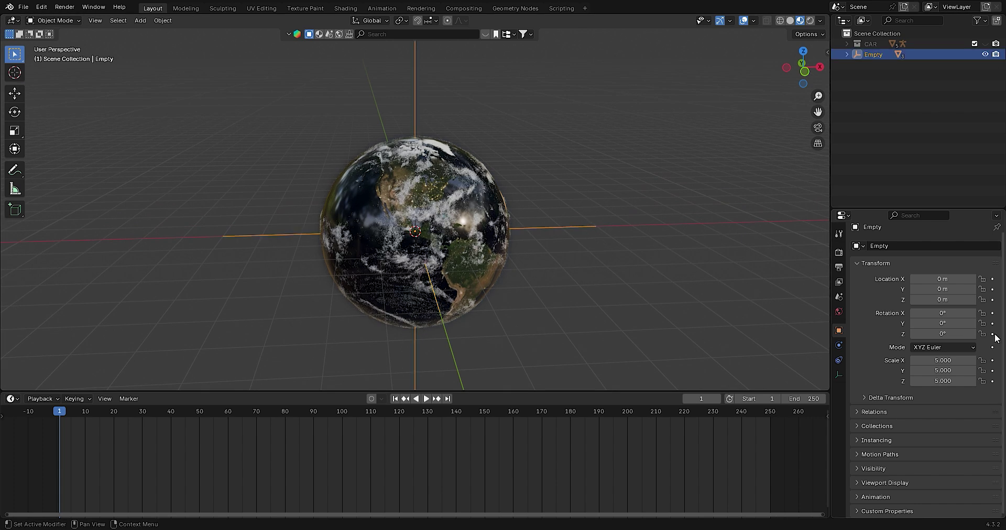
pyautogui.click(951, 313)
pyautogui.write('5')
pyautogui.press('Return')
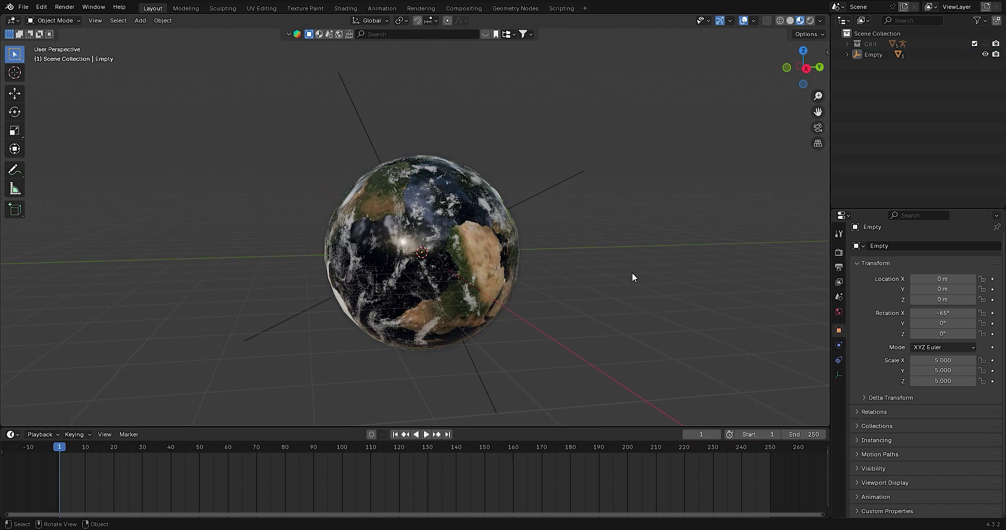
pyautogui.hotkey('shift', 'a')
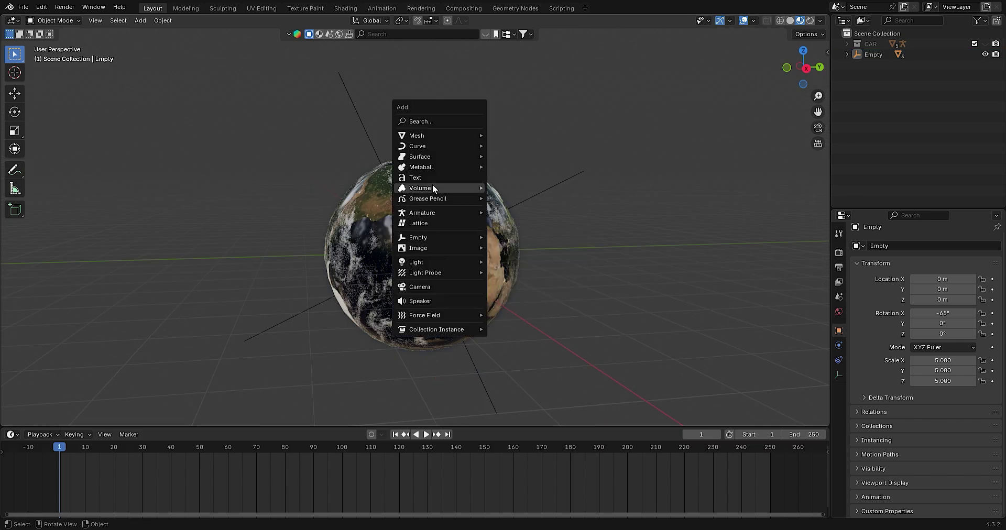
# Generate rocks with the Rock Generator, raising the rock count to 5, and make the globe see-through
pyautogui.click(618, 318)
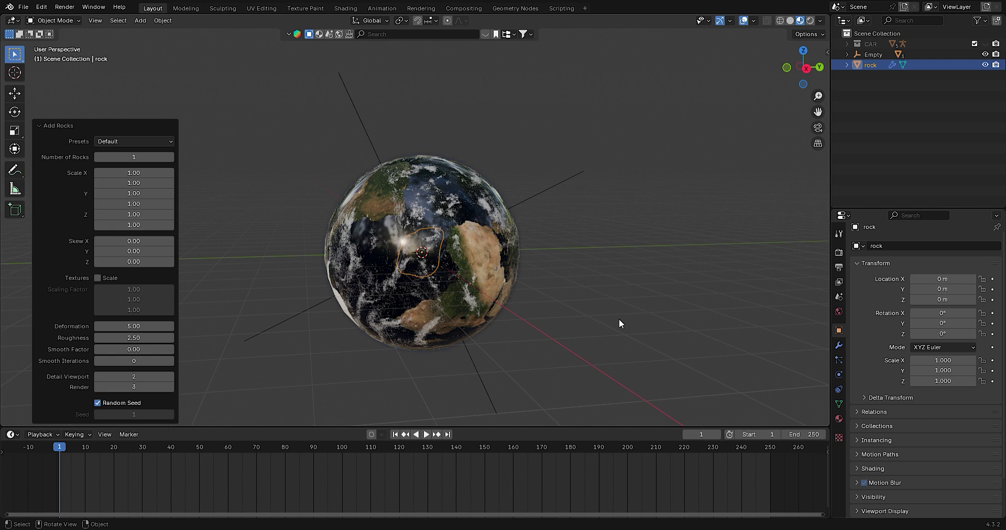
pyautogui.click(789, 21)
pyautogui.click(766, 20)
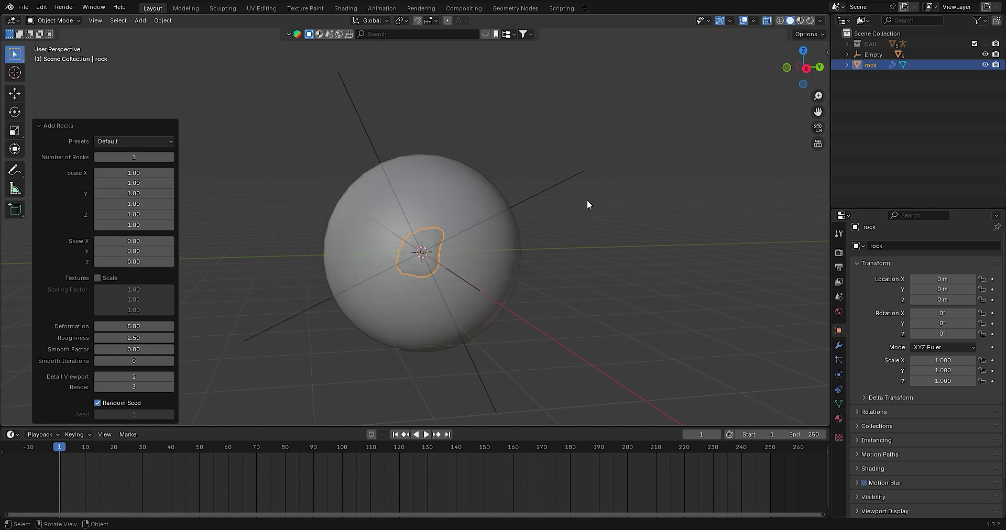
pyautogui.scroll(2, 587, 199)
pyautogui.moveTo(791, 74); pyautogui.dragTo(754, 79)
pyautogui.click(170, 157)
pyautogui.click(171, 157)
pyautogui.click(170, 157)
pyautogui.click(171, 158)
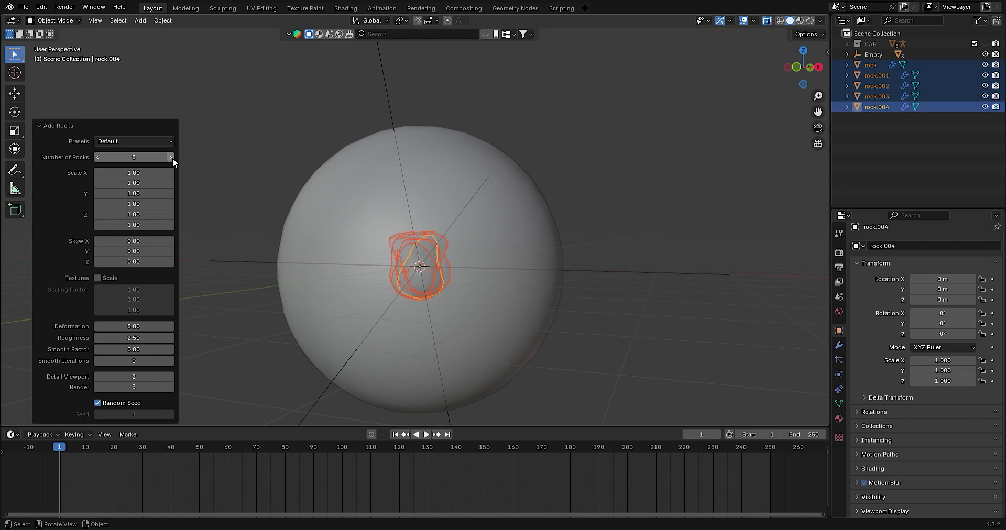
# In top view, move all five rocks together to just below the globe
pyautogui.moveTo(803, 76); pyautogui.dragTo(788, 76)
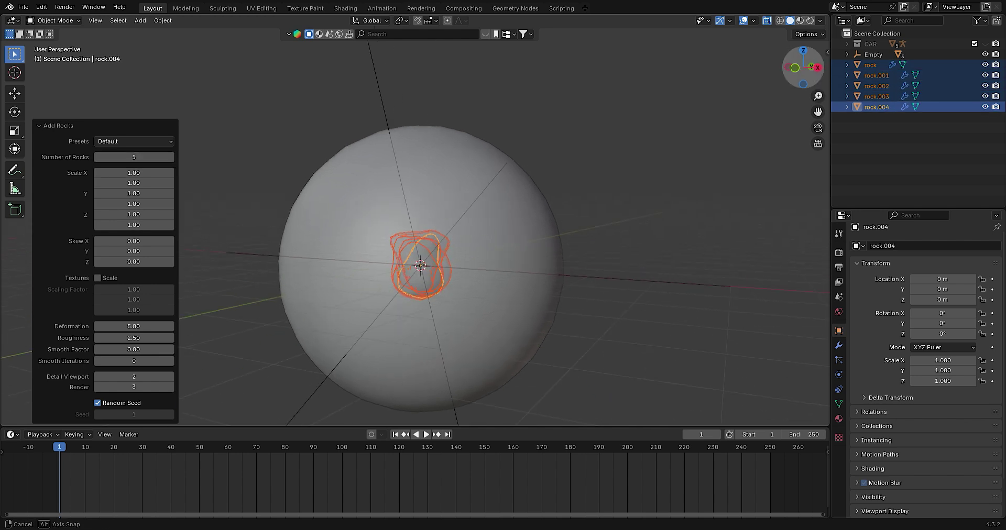
pyautogui.scroll(-2, 320, 237)
pyautogui.moveTo(865, 136); pyautogui.dragTo(906, 68)
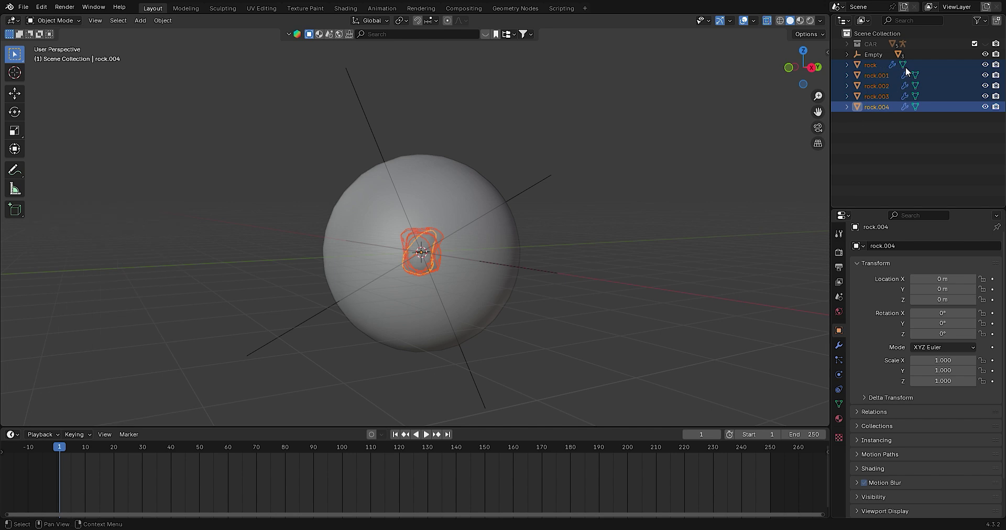
pyautogui.click(813, 59)
pyautogui.press('g')
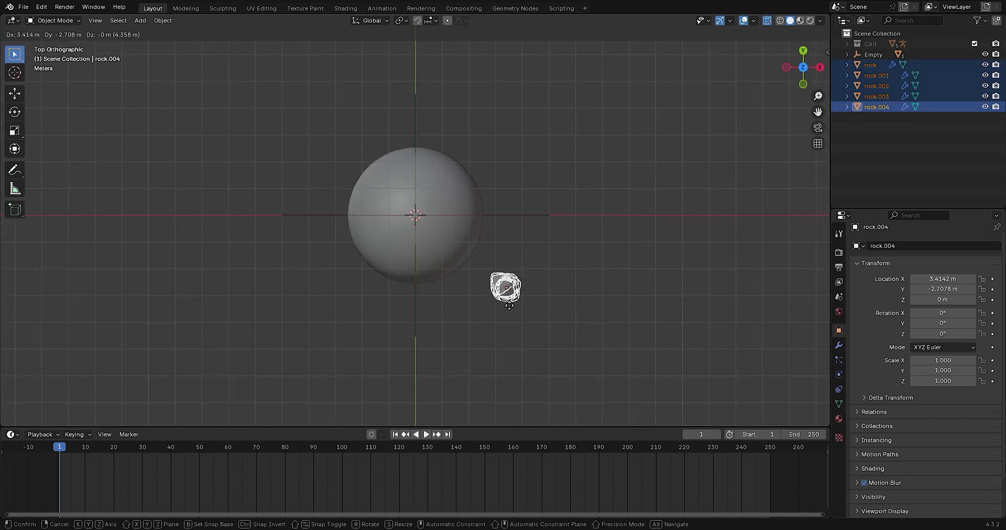
pyautogui.click(442, 322)
# Line rock.002 and rock.003 up in a row going right beside the globe
pyautogui.click(444, 307)
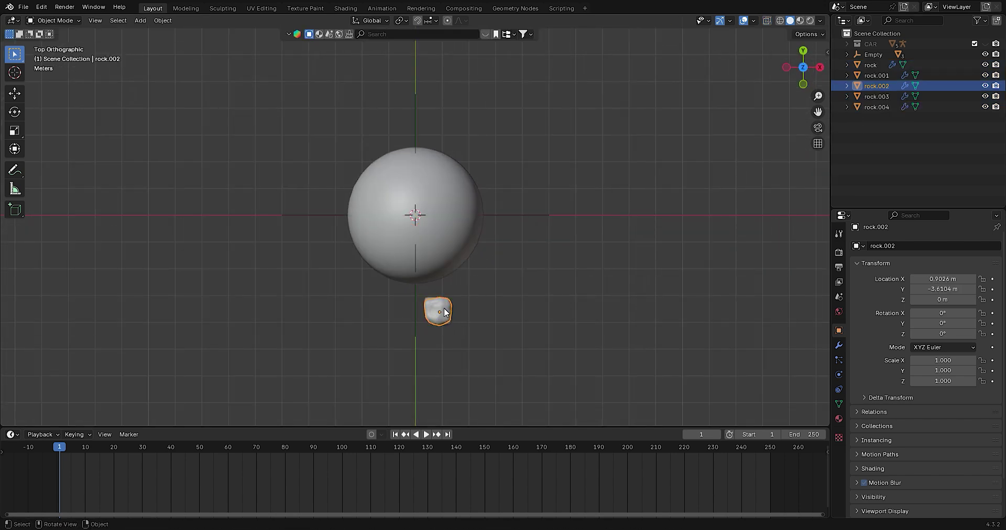
pyautogui.press('g')
pyautogui.click(481, 316)
pyautogui.click(443, 308)
pyautogui.press('g')
pyautogui.click(516, 314)
pyautogui.click(443, 309)
pyautogui.press('g')
pyautogui.click(550, 314)
# Place rock.001 at the far right of the row and select the leftmost rock
pyautogui.click(437, 308)
pyautogui.press('g')
pyautogui.click(571, 313)
pyautogui.moveTo(571, 313)
pyautogui.mouseDown(button='middle')
pyautogui.moveTo(558, 328)
pyautogui.moveTo(557, 278)
pyautogui.moveTo(427, 298)
pyautogui.mouseUp(button='middle')
pyautogui.click(366, 265)
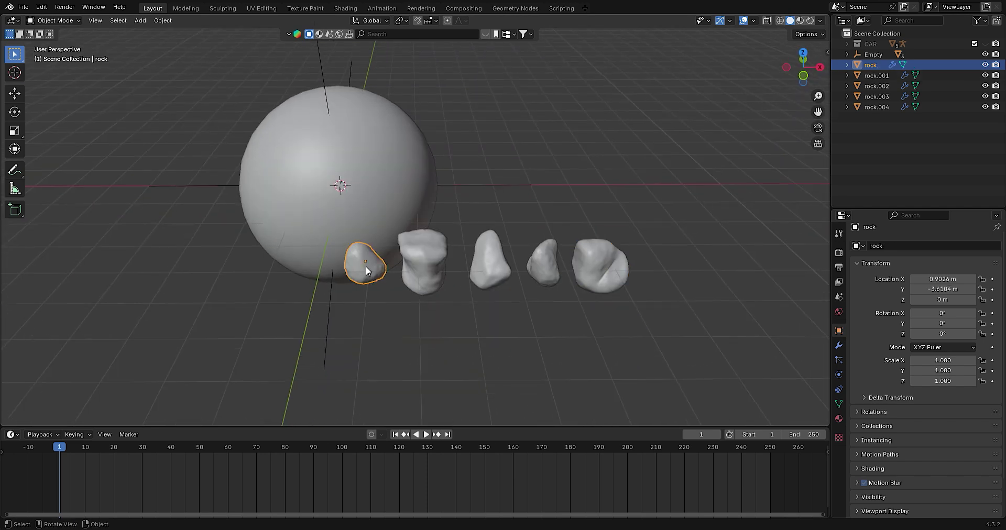
# In material preview, find a rock material in the online asset library and apply it to the first rock
pyautogui.click(800, 20)
pyautogui.moveTo(818, 112); pyautogui.dragTo(795, 125)
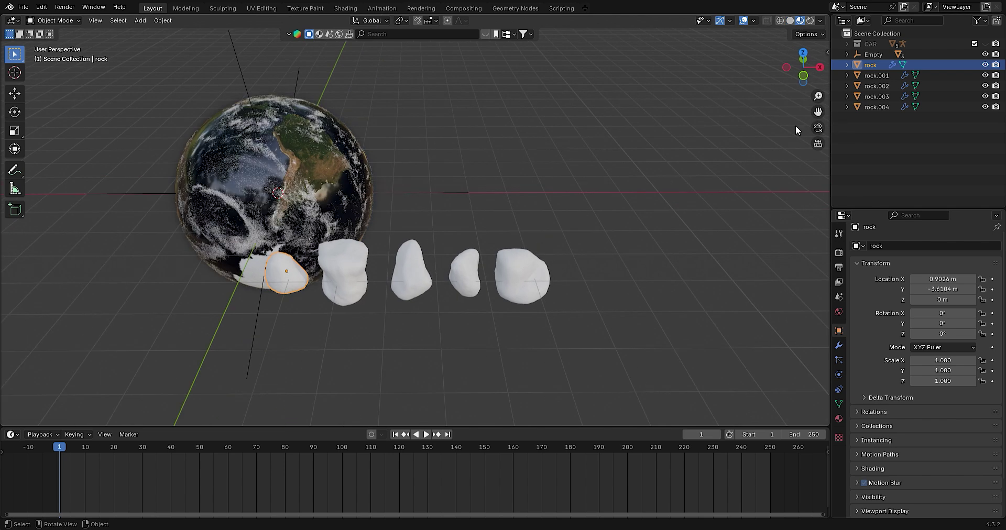
pyautogui.press('n')
pyautogui.click(739, 104)
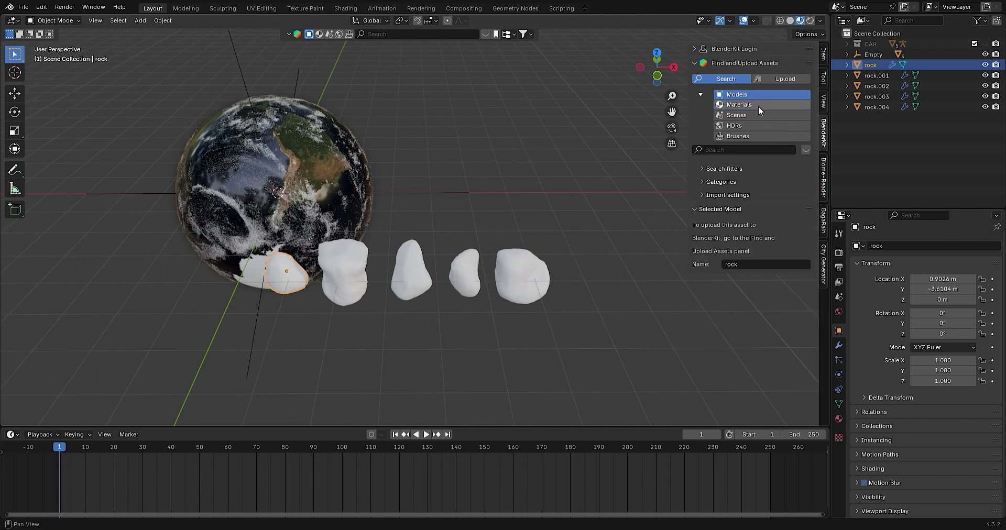
pyautogui.click(726, 150)
pyautogui.write('rock')
pyautogui.press('Return')
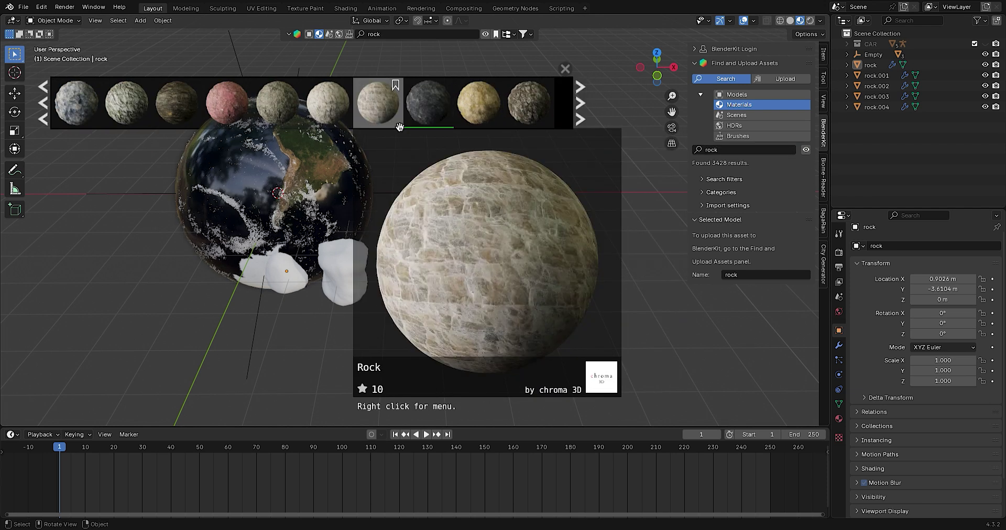
pyautogui.moveTo(428, 103); pyautogui.dragTo(309, 278)
# Unwrap the first textured rock's UVs with Smart UV Project
pyautogui.scroll(3, 359, 277)
pyautogui.click(322, 272)
pyautogui.scroll(-2, 322, 273)
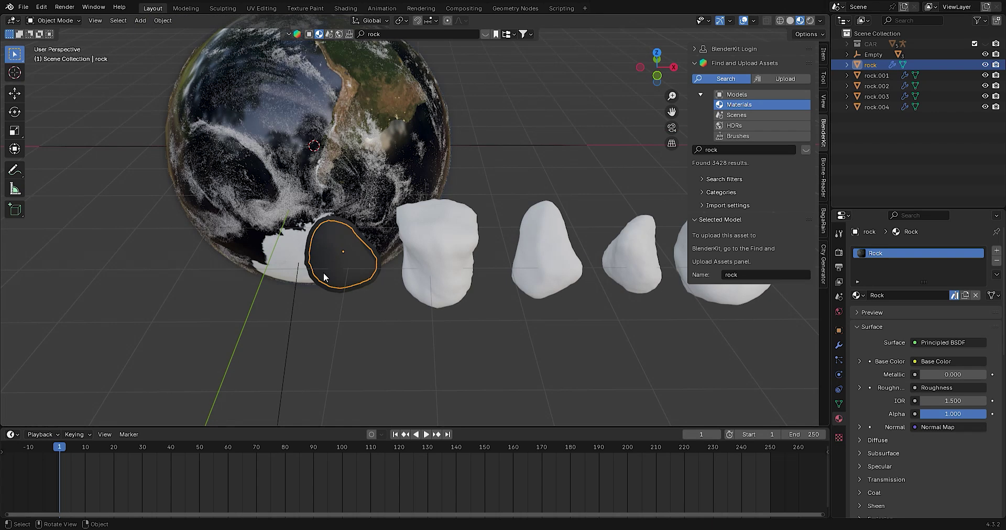
pyautogui.press('Tab')
pyautogui.press('u')
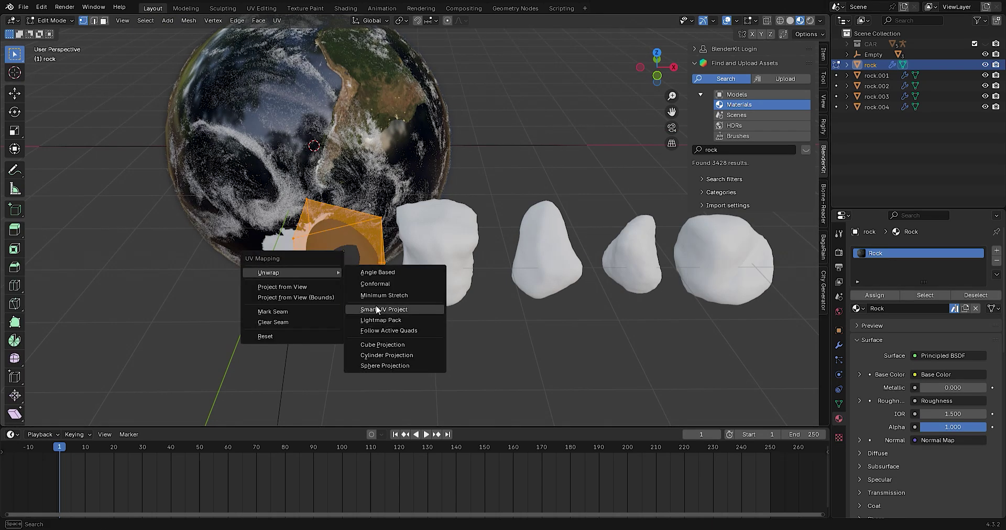
pyautogui.click(376, 306)
pyautogui.click(365, 405)
pyautogui.press('Tab')
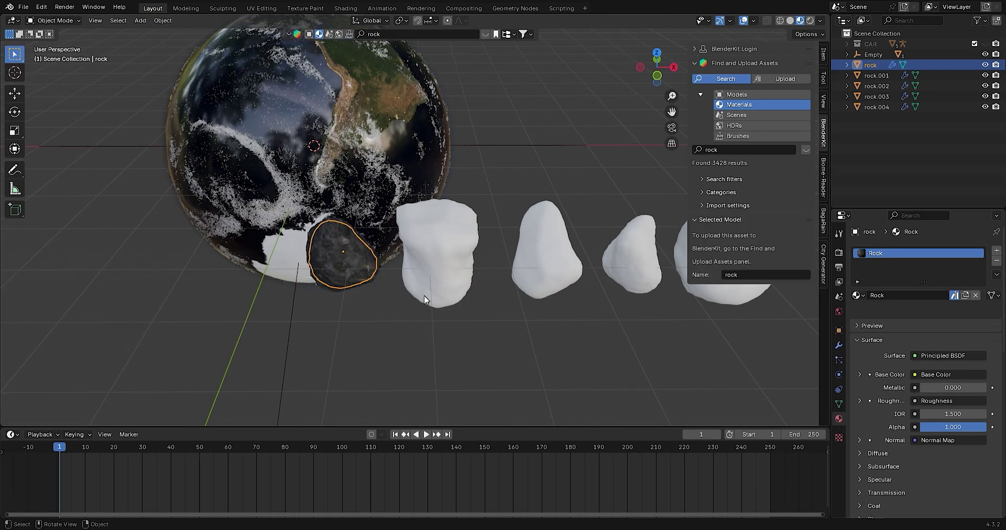
# Assign the Rock material to rock.002 and Smart UV Project unwrap it
pyautogui.scroll(2, 338, 284)
pyautogui.click(432, 257)
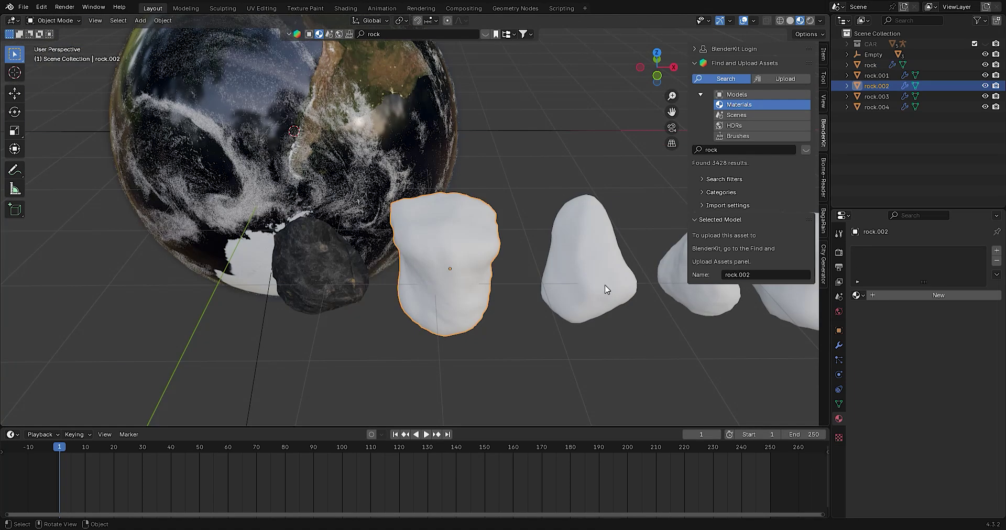
pyautogui.click(858, 294)
pyautogui.scroll(2, 733, 356)
pyautogui.click(711, 313)
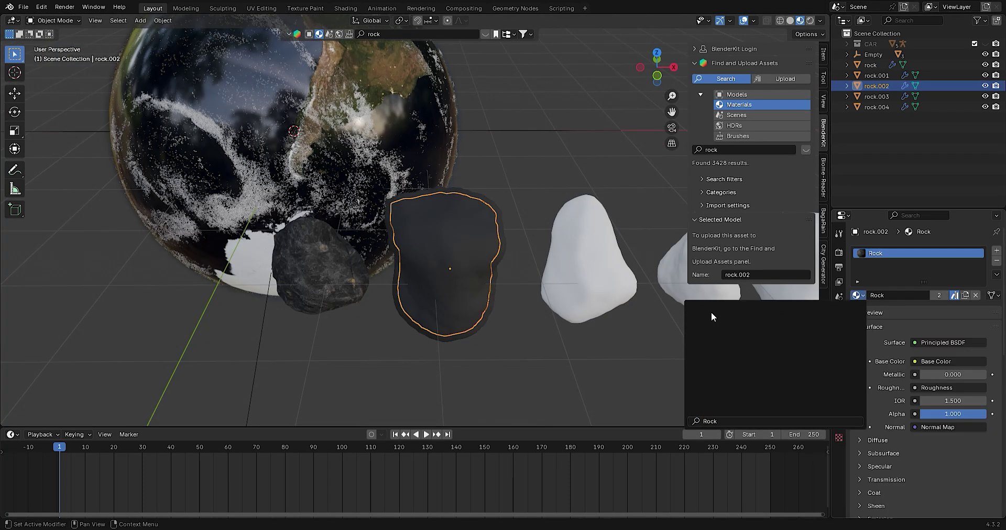
pyautogui.press('Tab')
pyautogui.press('u')
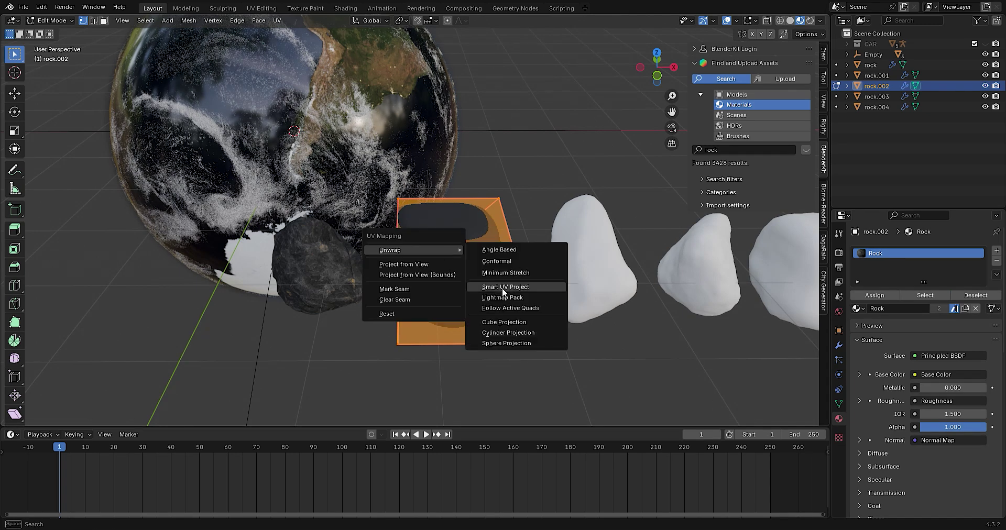
pyautogui.click(502, 290)
pyautogui.click(483, 388)
pyautogui.moveTo(483, 387); pyautogui.dragTo(525, 185, button='middle')
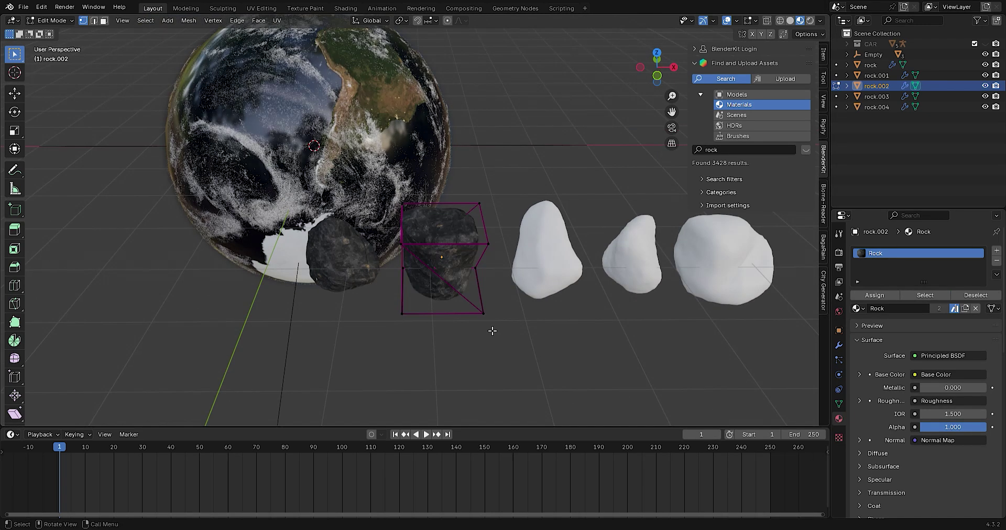
pyautogui.press('Tab')
# Assign the Rock material to rock.004 and Smart UV Project unwrap it
pyautogui.click(557, 259)
pyautogui.press('Tab')
pyautogui.press('Tab')
pyautogui.click(857, 295)
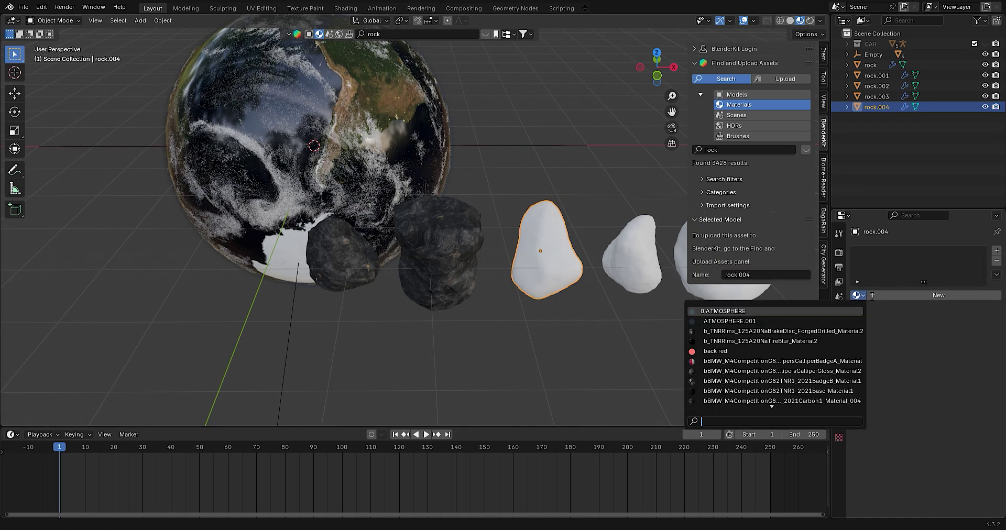
pyautogui.click(774, 315)
pyautogui.press('Tab')
pyautogui.press('u')
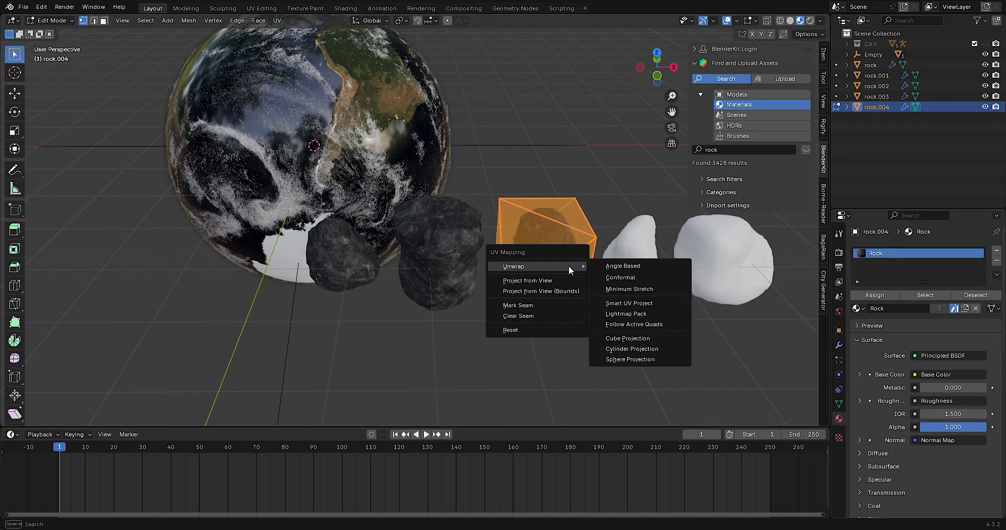
pyautogui.click(637, 304)
pyautogui.click(624, 404)
pyautogui.press('Tab')
# Assign the Rock material to rock.003 and Smart UV Project unwrap it
pyautogui.click(632, 254)
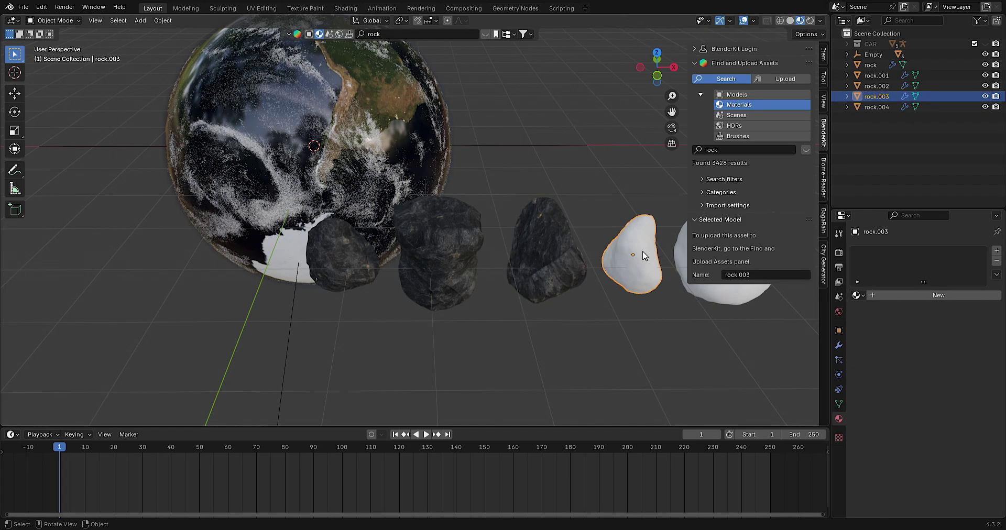
pyautogui.click(856, 295)
pyautogui.click(738, 317)
pyautogui.press('Tab')
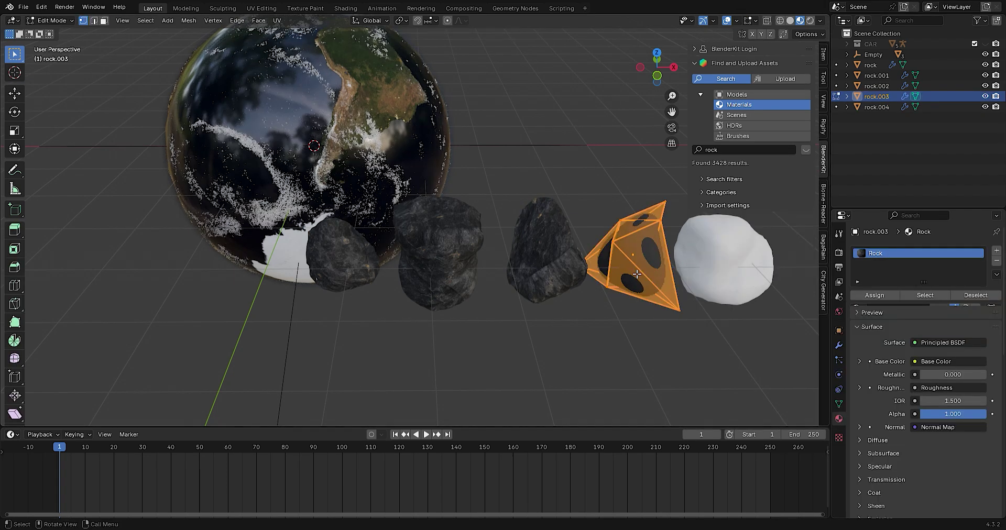
pyautogui.press('u')
pyautogui.click(693, 309)
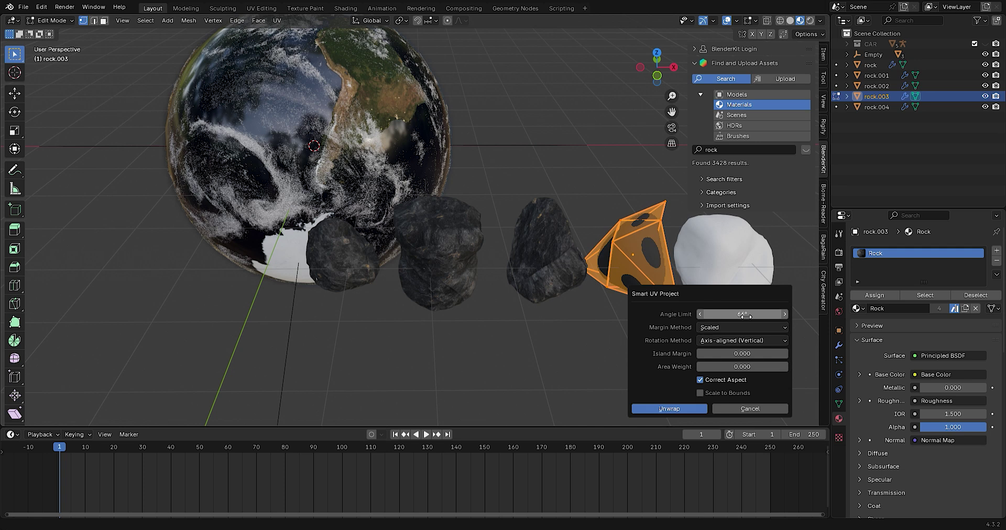
pyautogui.click(672, 410)
pyautogui.keyDown('shift'); pyautogui.moveTo(724, 241); pyautogui.dragTo(476, 235, button='middle'); pyautogui.keyUp('shift')
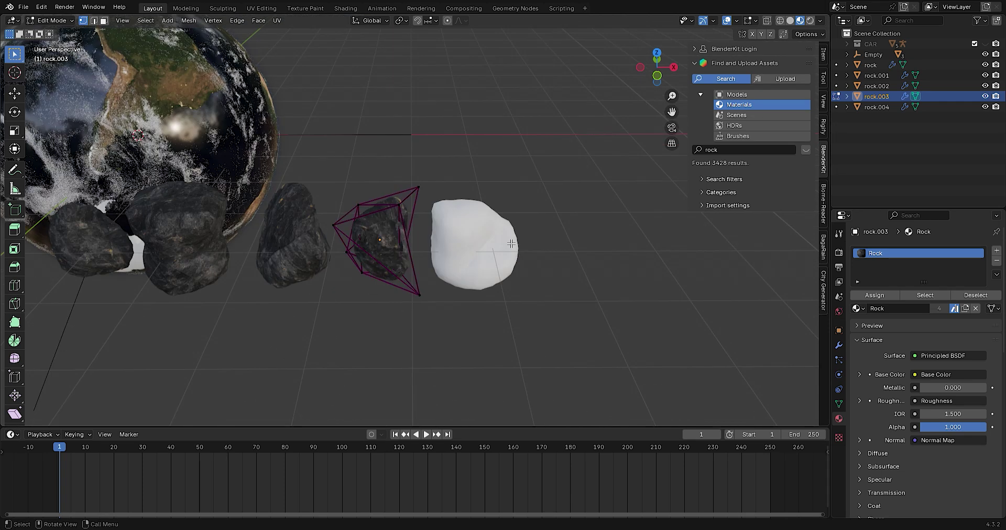
pyautogui.press('Tab')
# Assign the Rock material to rock.001 and Smart UV Project unwrap it
pyautogui.click(476, 236)
pyautogui.click(857, 294)
pyautogui.write('f')
pyautogui.click(756, 310)
pyautogui.press('Tab')
pyautogui.press('u')
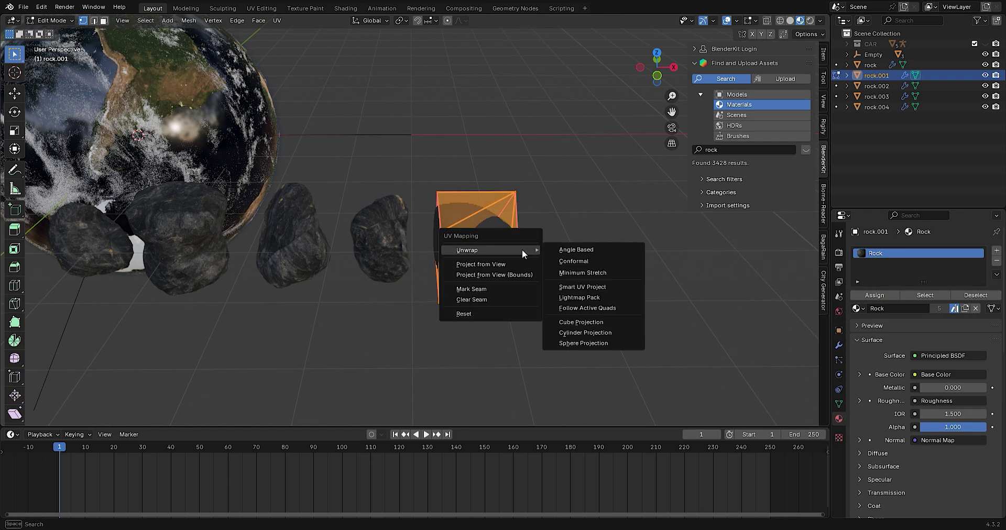
pyautogui.click(578, 288)
pyautogui.click(529, 388)
pyautogui.press('Tab')
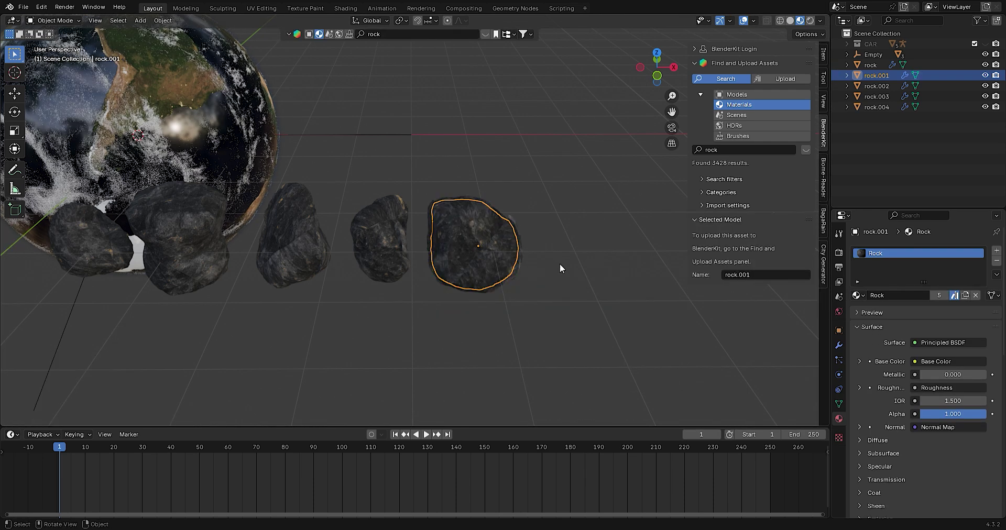
pyautogui.scroll(-3, 559, 263)
pyautogui.press('KP_7')
# Box-select all five rocks and move them down, away from Earth
pyautogui.moveTo(325, 353); pyautogui.dragTo(486, 333)
pyautogui.scroll(-2, 486, 333)
pyautogui.press('g')
pyautogui.click(486, 375)
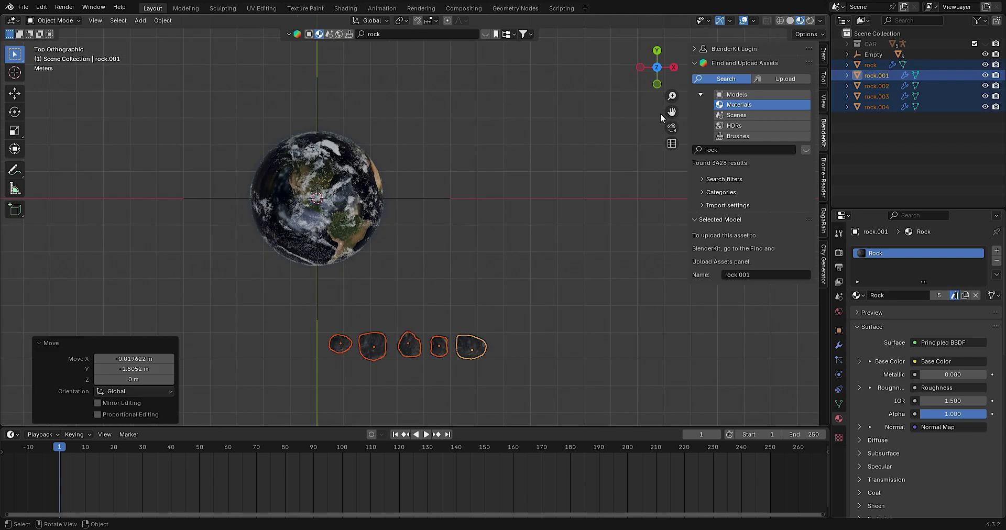
pyautogui.keyDown('shift'); pyautogui.scroll(-2, 644, 136); pyautogui.keyUp('shift')
# Move the rocks into a new collection named 'rock'
pyautogui.press('m')
pyautogui.click(422, 341)
pyautogui.write('rock')
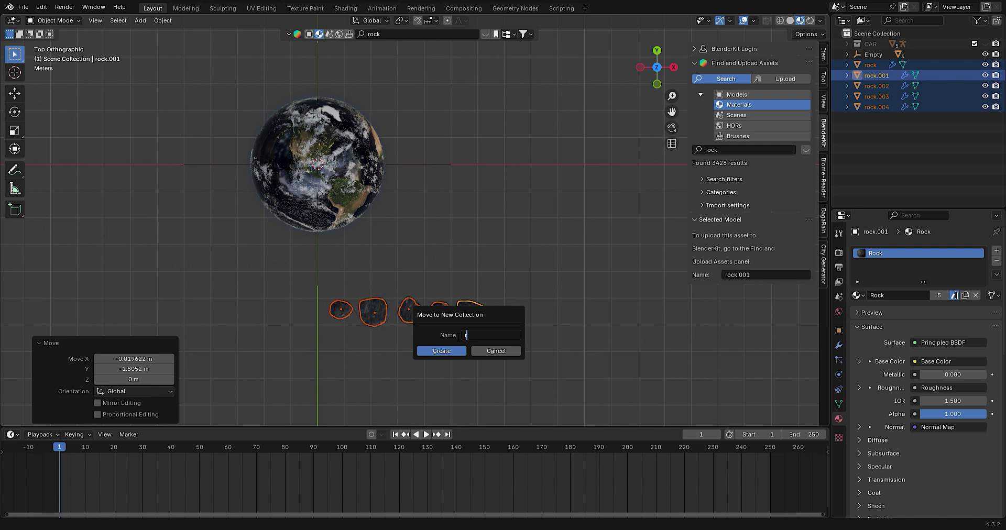
pyautogui.click(448, 348)
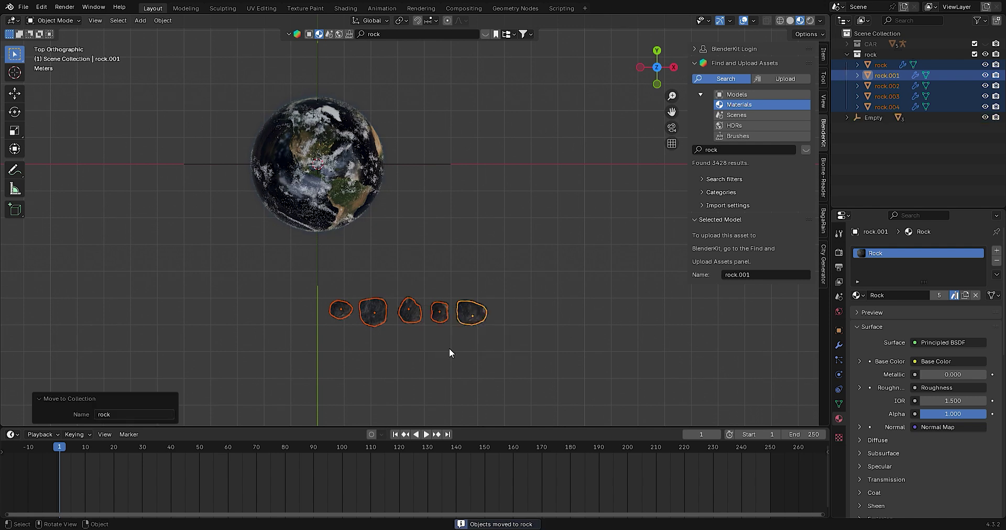
pyautogui.click(848, 55)
pyautogui.moveTo(667, 52); pyautogui.dragTo(588, 193)
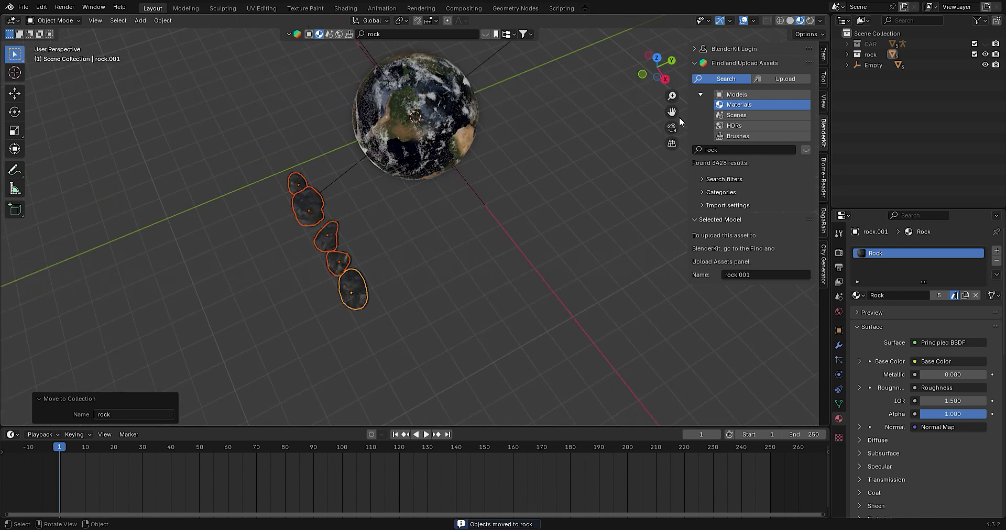
pyautogui.hotkey('shift', 'a')
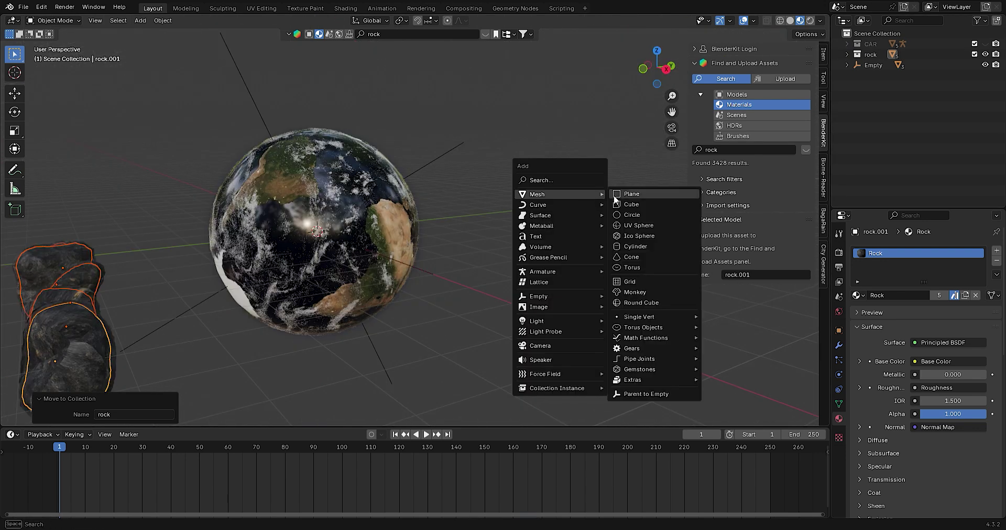
# Add a cube and place it beside Earth in top view
pyautogui.click(643, 204)
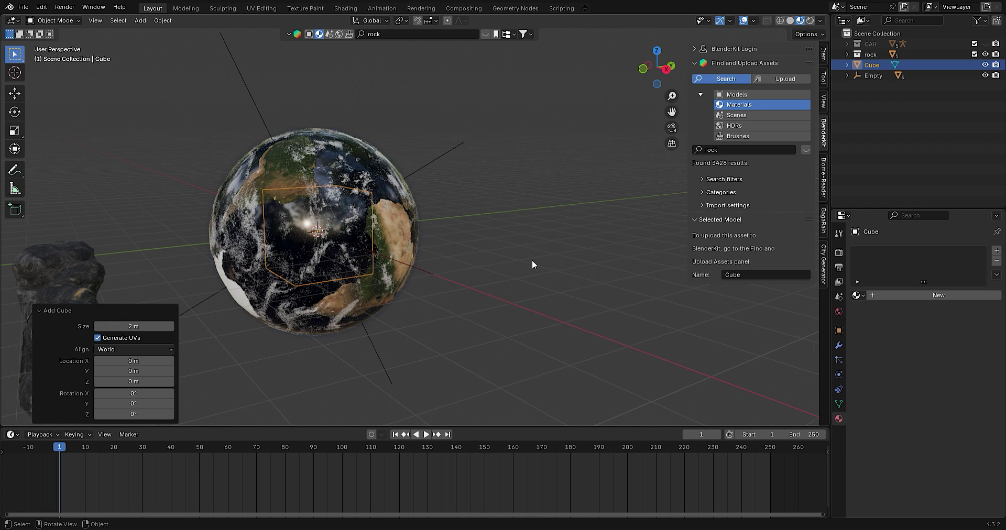
pyautogui.click(659, 48)
pyautogui.press('g')
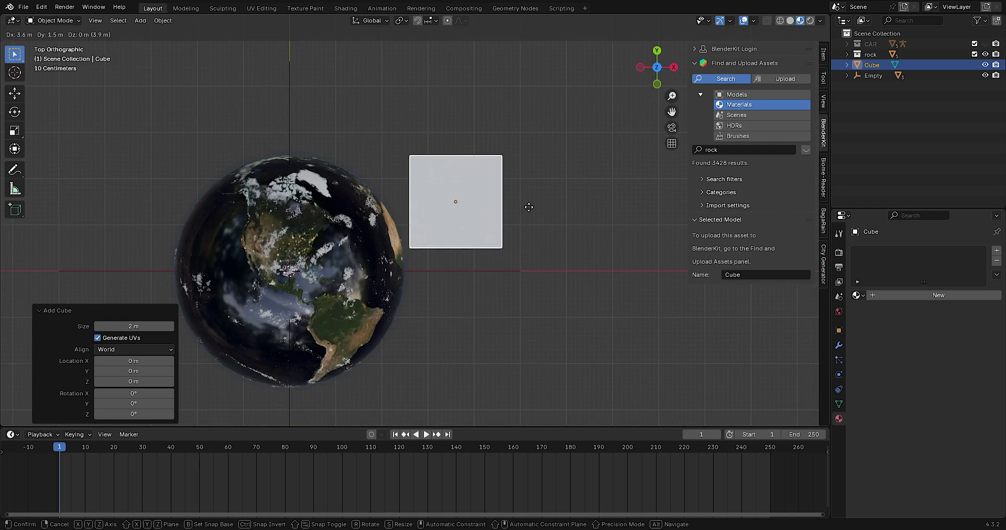
pyautogui.click(649, 273)
# Add a Subdivision Surface modifier to round the cube
pyautogui.click(838, 331)
pyautogui.click(838, 345)
pyautogui.click(898, 251)
pyautogui.click(819, 281)
pyautogui.moveTo(656, 67)
pyautogui.mouseDown()
pyautogui.moveTo(674, 79)
pyautogui.moveTo(659, 96)
pyautogui.mouseUp()
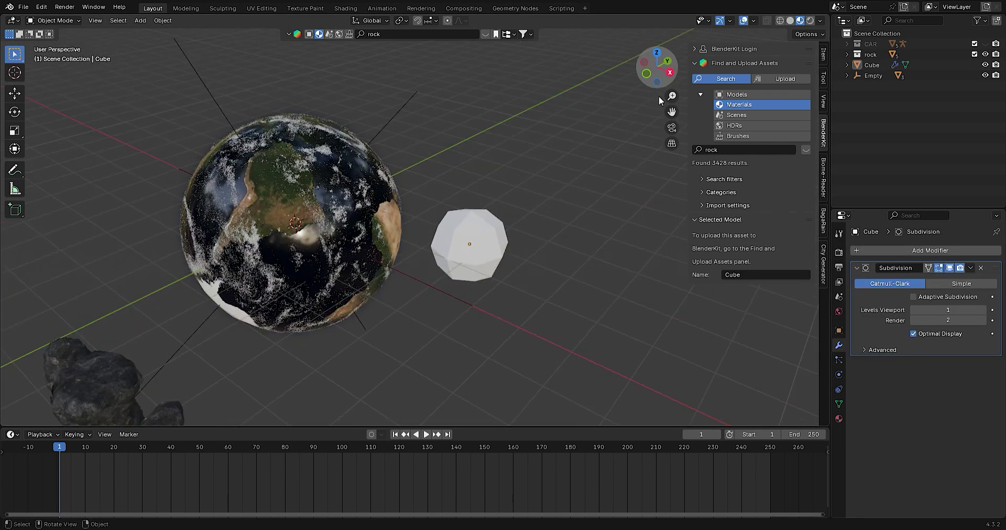
# Scale the sphere to 2.811 and raise its viewport subdivision level to 2
pyautogui.click(839, 335)
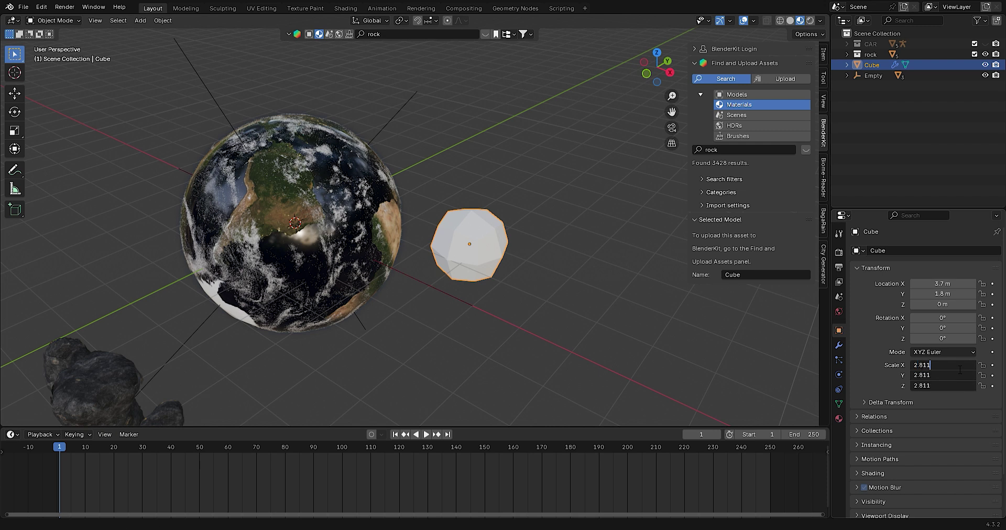
pyautogui.press('Return')
pyautogui.moveTo(671, 112); pyautogui.dragTo(639, 113)
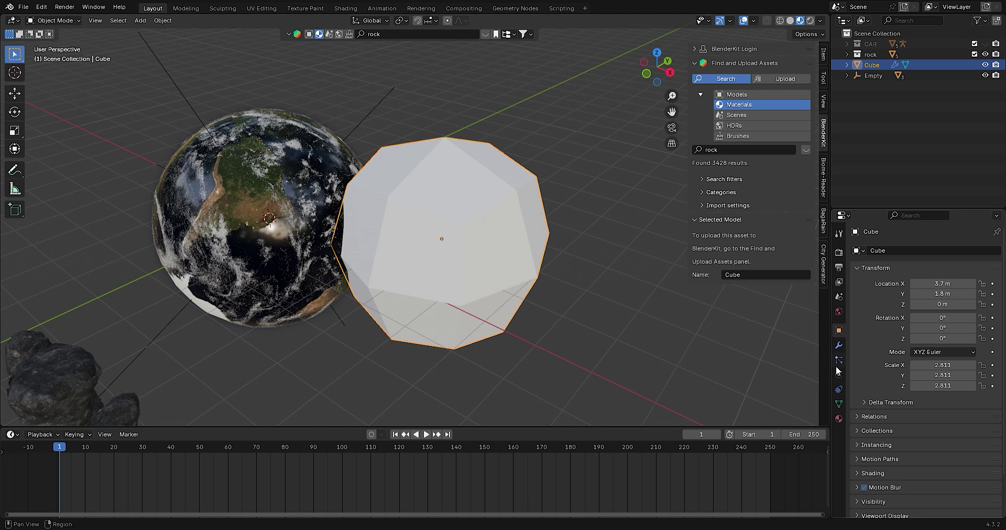
pyautogui.moveTo(656, 67); pyautogui.dragTo(644, 73)
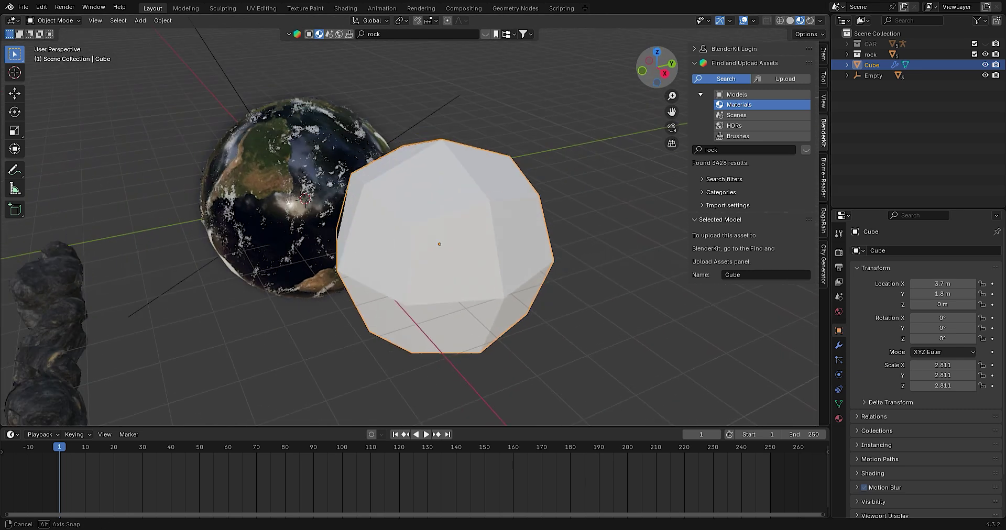
pyautogui.moveTo(656, 67); pyautogui.dragTo(652, 71)
pyautogui.click(838, 346)
pyautogui.click(983, 311)
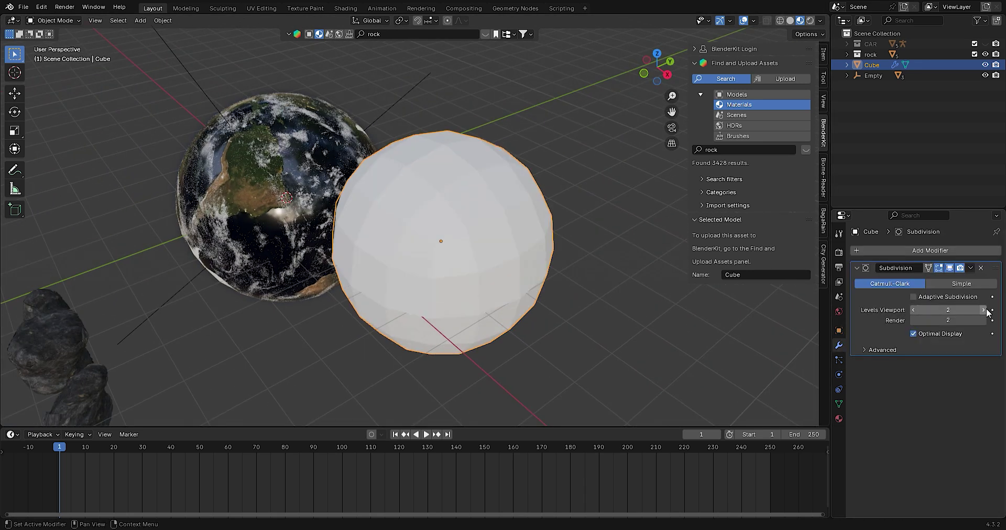
pyautogui.hotkey('ctrl', 'shift', 'Tab')
# Set the sphere's location to X 4.9 m, Y 2.8 m, Z -0.1 m
pyautogui.doubleClick(969, 285)
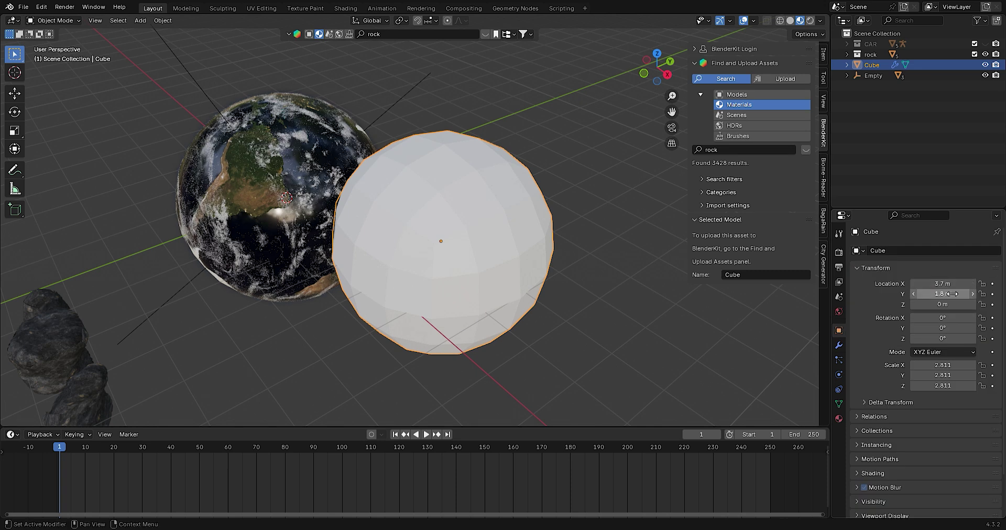
pyautogui.write('.9')
pyautogui.press('Return')
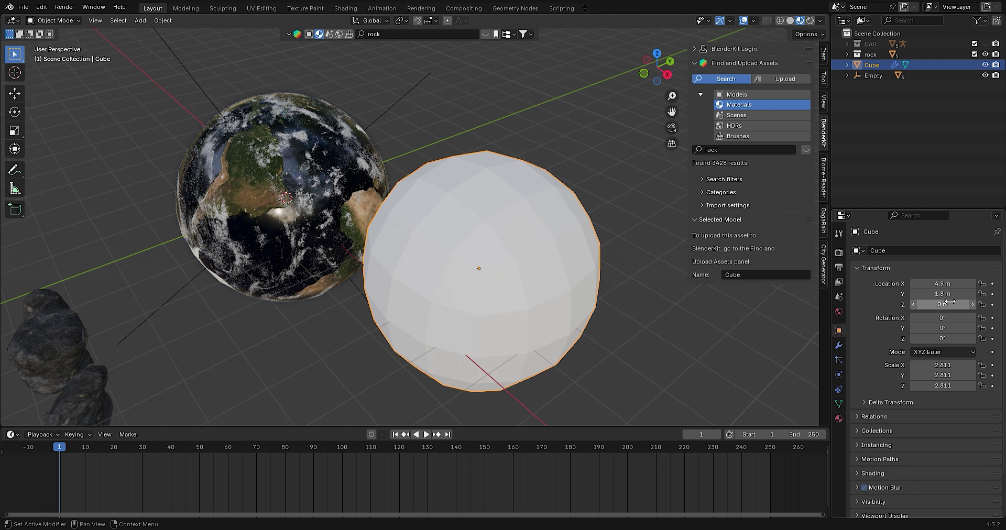
pyautogui.doubleClick(949, 295)
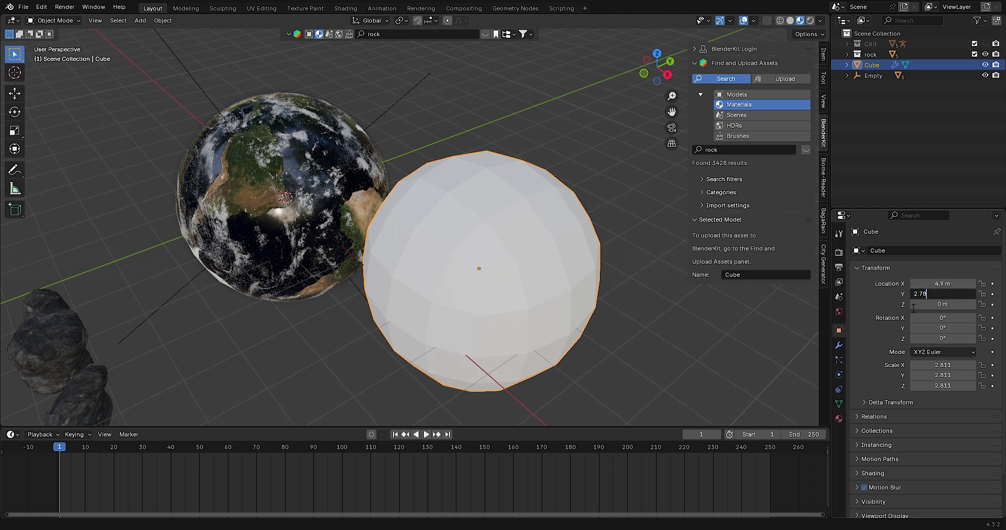
pyautogui.write('.8')
pyautogui.press('Return')
pyautogui.doubleClick(954, 307)
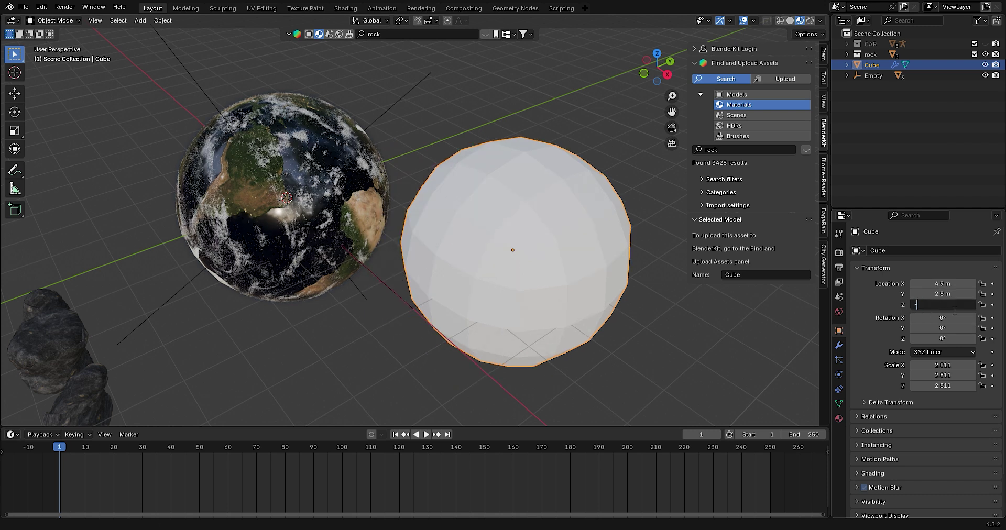
pyautogui.write('-0.1')
pyautogui.press('Return')
pyautogui.click(837, 358)
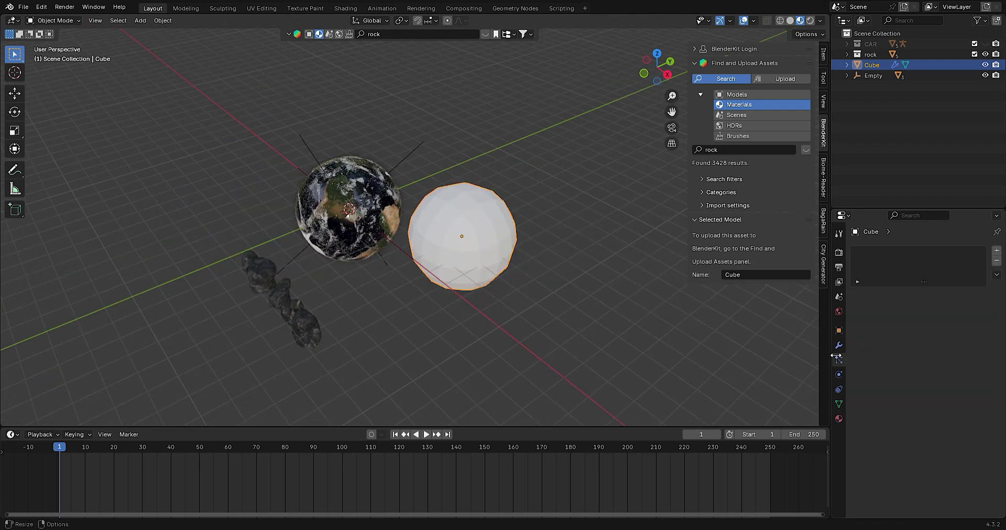
# Add a hair particle system with Regrow and Advanced enabled and a count of 250
pyautogui.click(996, 251)
pyautogui.click(943, 307)
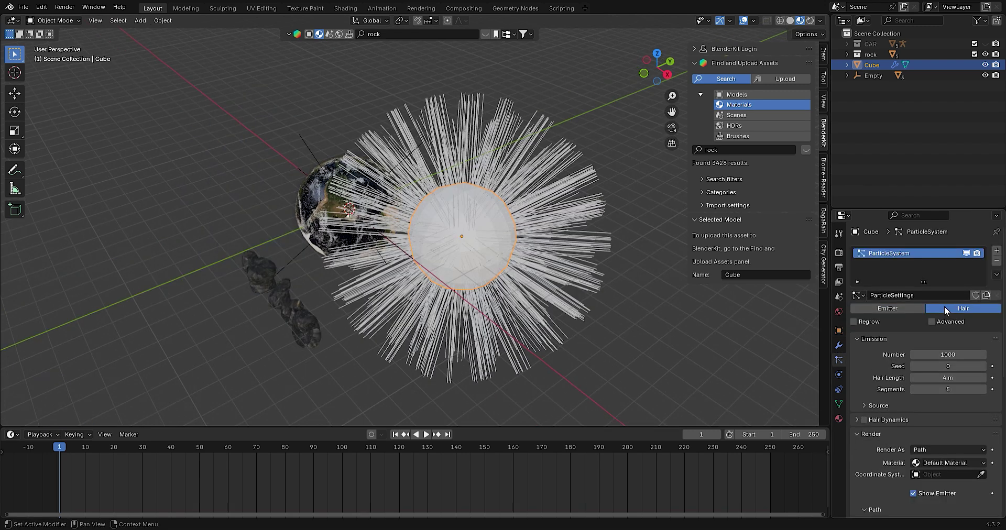
pyautogui.click(931, 322)
pyautogui.click(854, 322)
pyautogui.doubleClick(948, 355)
pyautogui.write('250')
pyautogui.press('Return')
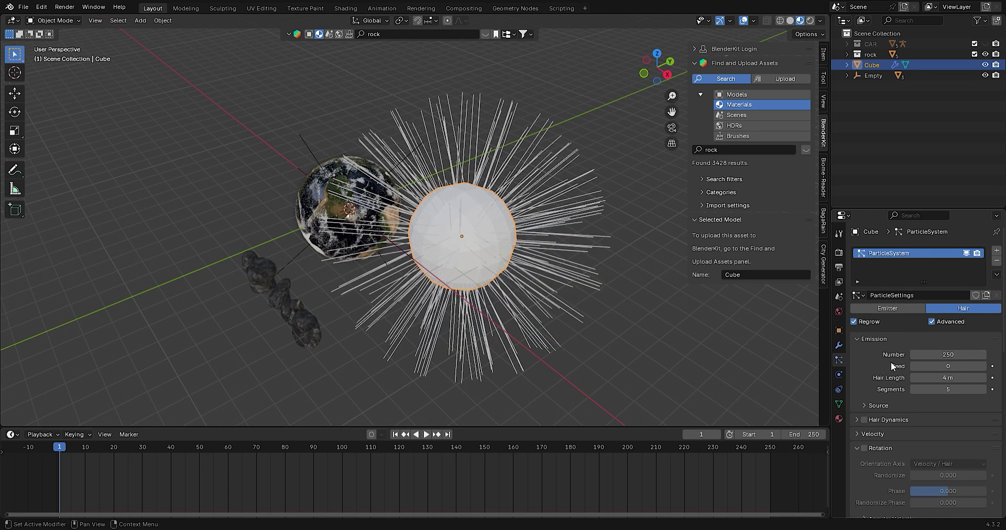
# Enable Rotation and render particles as the 'rock' collection at scale 0.02, scale randomness 1
pyautogui.scroll(-3, 895, 362)
pyautogui.click(864, 384)
pyautogui.scroll(-4, 910, 376)
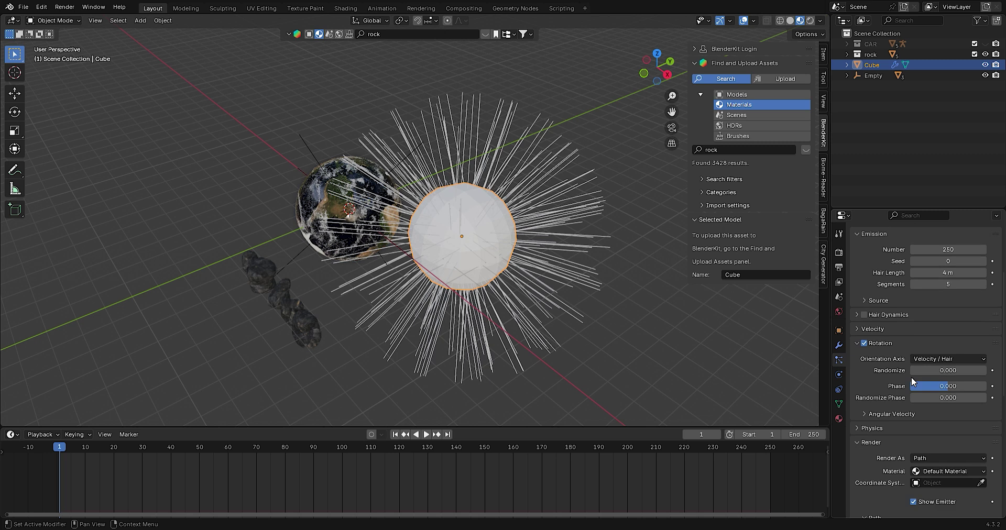
pyautogui.click(929, 416)
pyautogui.click(929, 463)
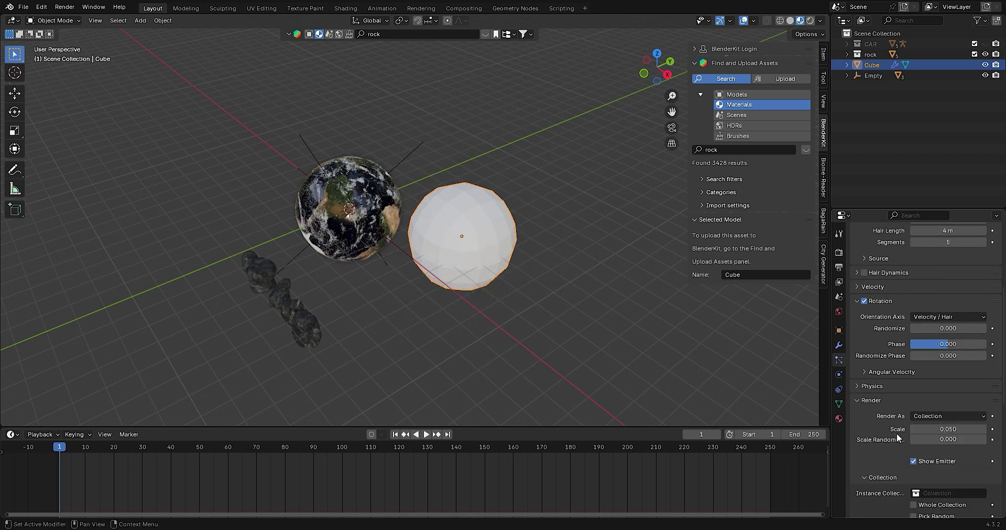
pyautogui.scroll(-2, 896, 433)
pyautogui.click(935, 445)
pyautogui.click(923, 444)
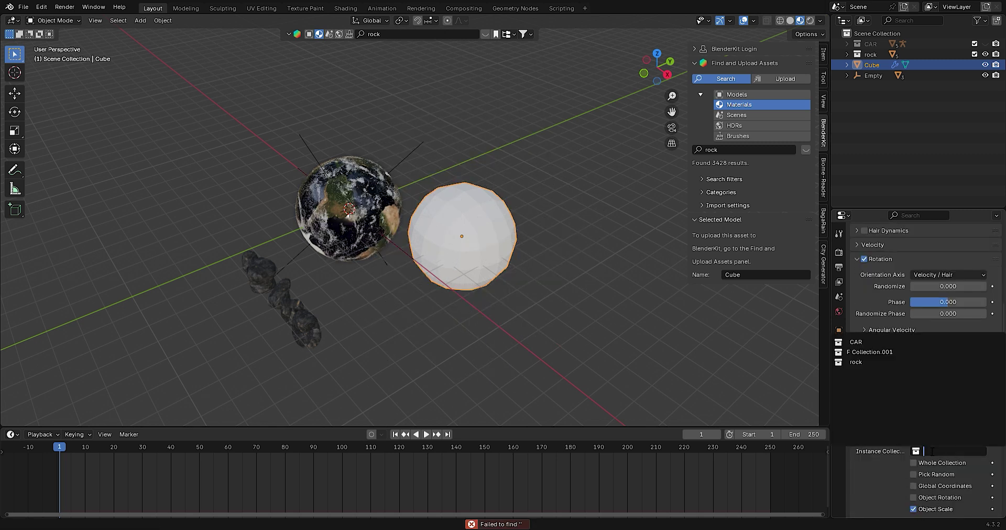
pyautogui.click(879, 362)
pyautogui.click(951, 387)
pyautogui.write('0.02')
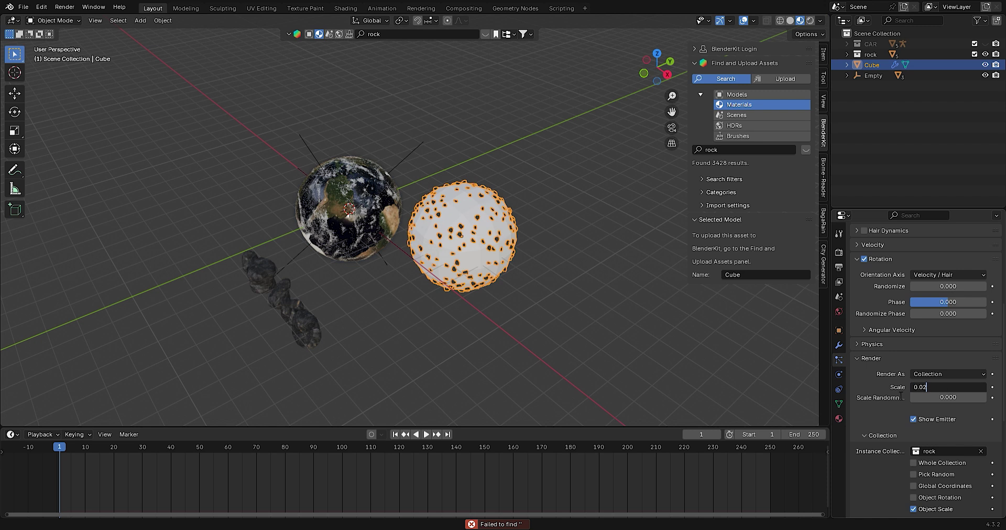
pyautogui.press('Return')
pyautogui.moveTo(938, 397); pyautogui.dragTo(985, 397)
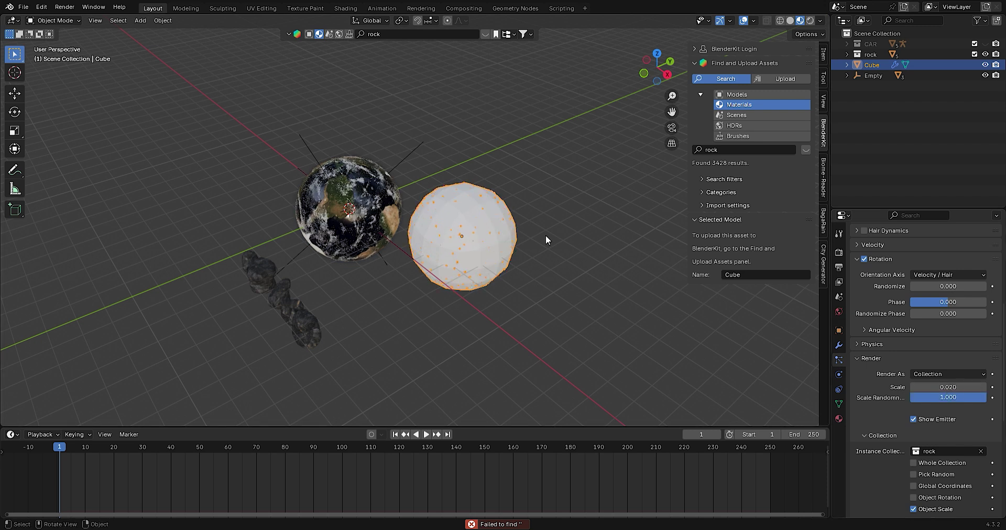
# Raise the particle Seed to 3 to reshuffle the rocks
pyautogui.scroll(3, 546, 240)
pyautogui.scroll(2, 546, 240)
pyautogui.scroll(4, 926, 332)
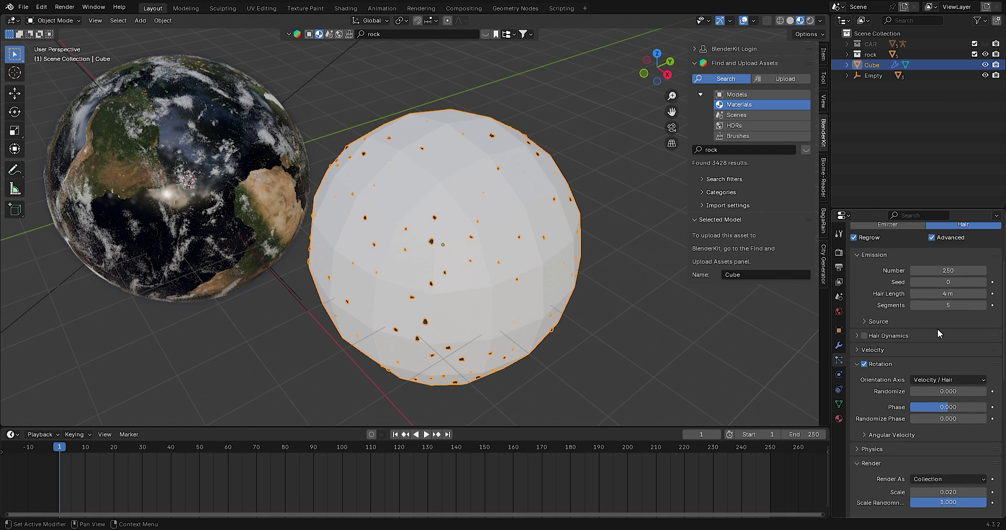
pyautogui.click(982, 282)
pyautogui.click(982, 282)
pyautogui.click(982, 282)
# Hide the emitter sphere in both render and viewport so only rocks show
pyautogui.scroll(2, 578, 336)
pyautogui.scroll(-5, 936, 441)
pyautogui.click(912, 398)
pyautogui.scroll(-2, 922, 429)
pyautogui.scroll(-4, 929, 451)
pyautogui.click(912, 457)
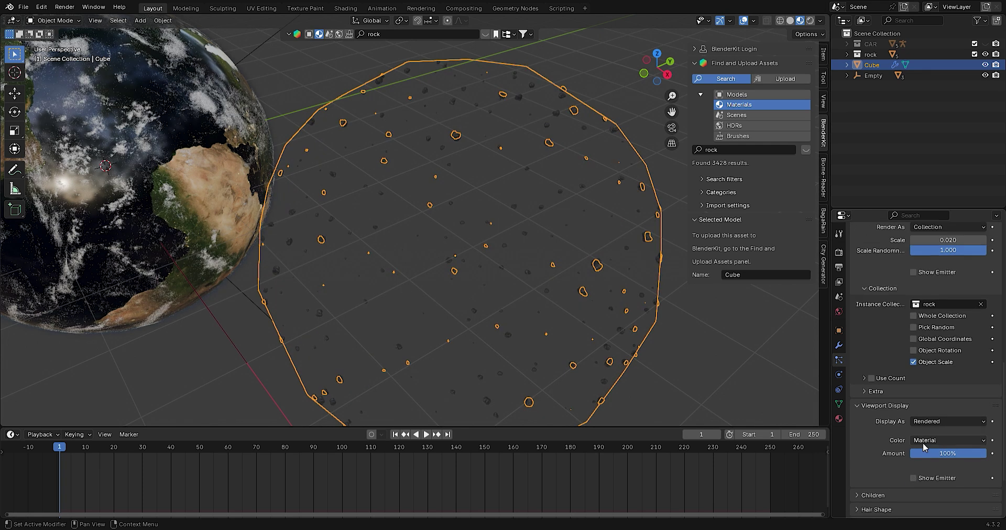
pyautogui.scroll(5, 922, 442)
pyautogui.scroll(3, 567, 281)
pyautogui.scroll(-3, 568, 281)
pyautogui.moveTo(567, 281); pyautogui.dragTo(602, 262, button='middle')
pyautogui.scroll(2, 615, 126)
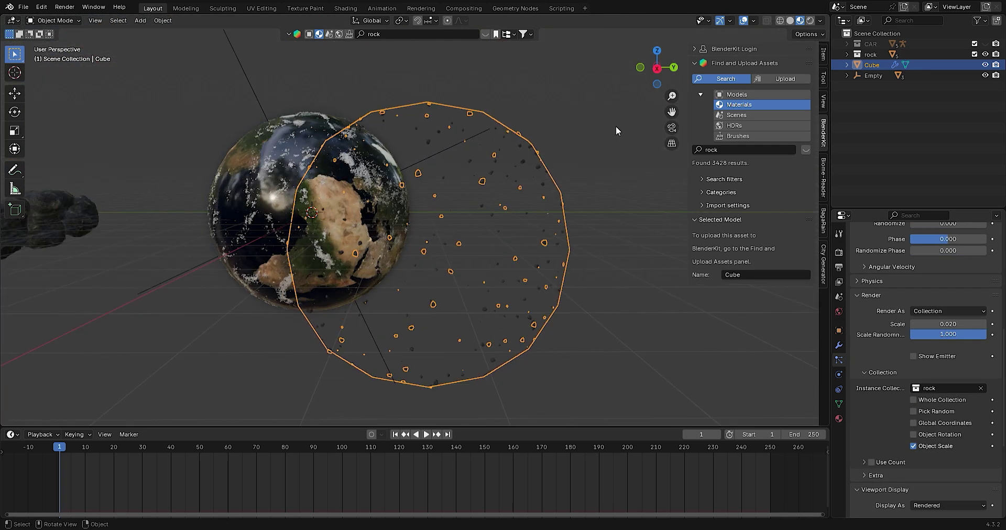
pyautogui.scroll(3, 615, 126)
pyautogui.scroll(3, 950, 391)
pyautogui.scroll(3, 951, 391)
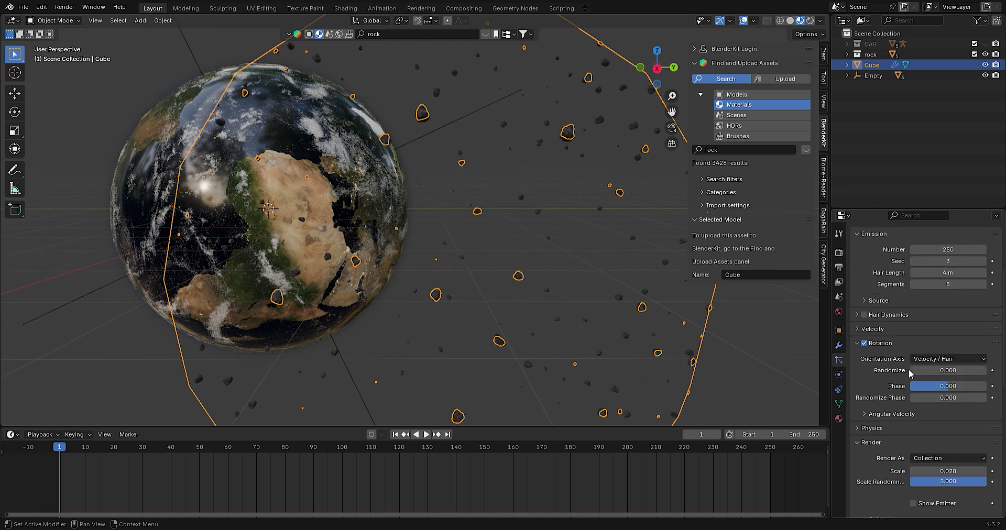
# Keyframe rotation Phase -1 at frame 1 and 1 at frame 250 with linear interpolation
pyautogui.moveTo(950, 390); pyautogui.dragTo(912, 391)
pyautogui.press('i')
pyautogui.click(446, 434)
pyautogui.press('-')
pyautogui.press('i')
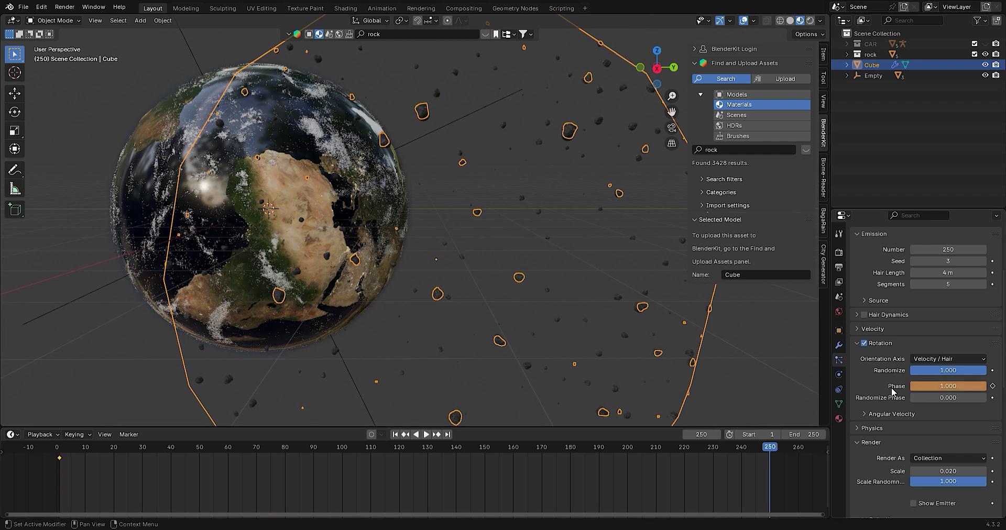
pyautogui.click(396, 435)
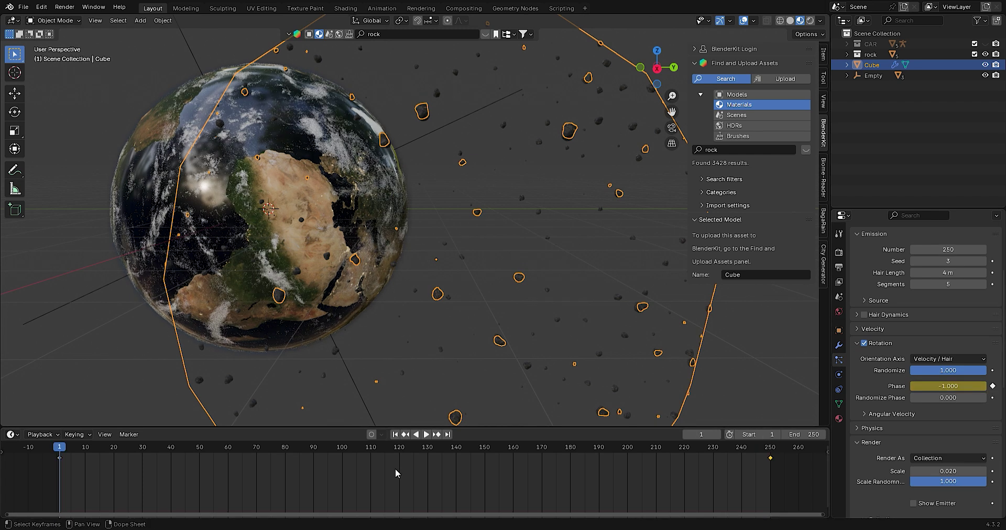
pyautogui.press('t')
pyautogui.click(226, 460)
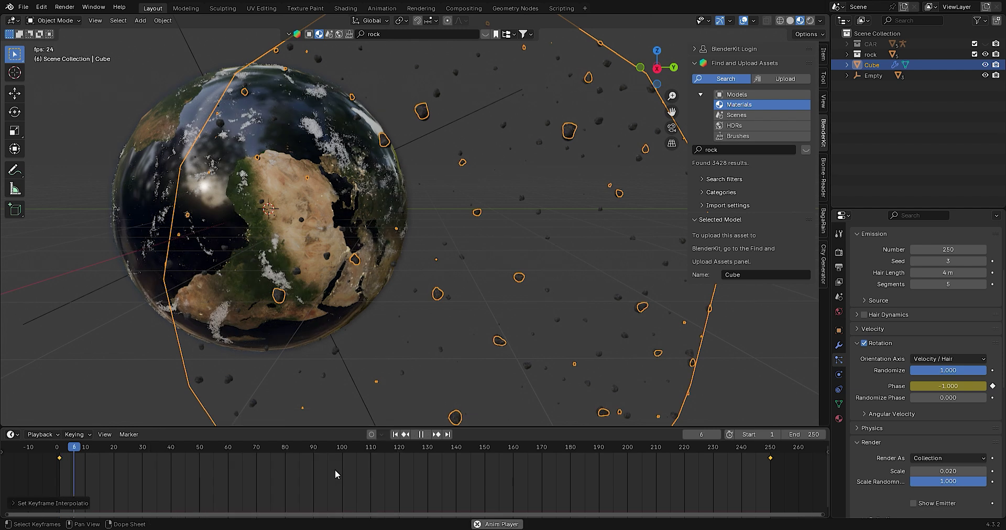
pyautogui.scroll(-3, 922, 461)
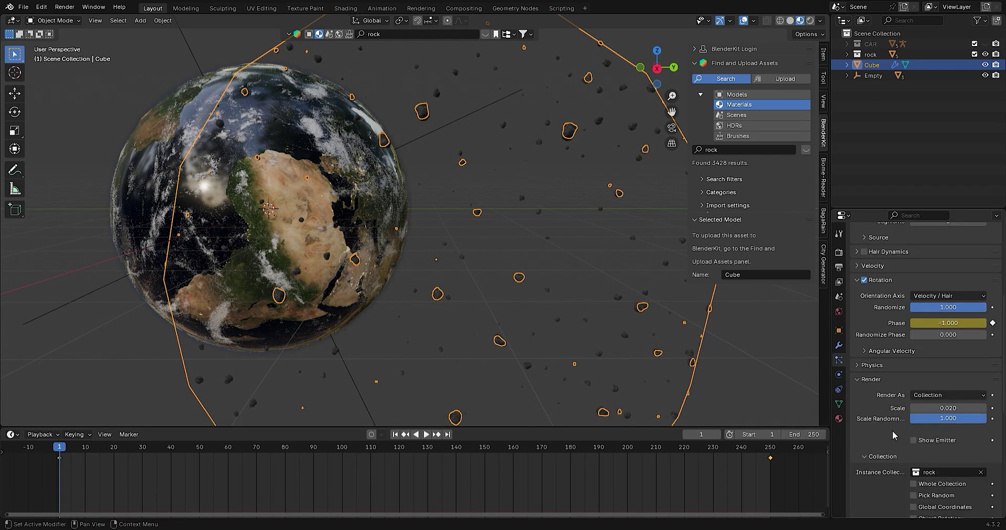
pyautogui.scroll(-2, 922, 461)
pyautogui.press('space')
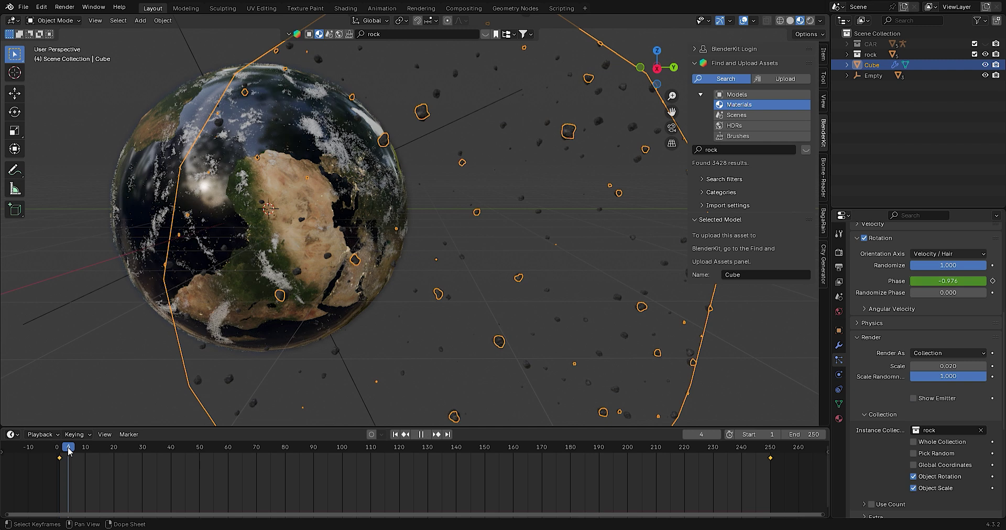
pyautogui.press('Escape')
pyautogui.scroll(1, 957, 399)
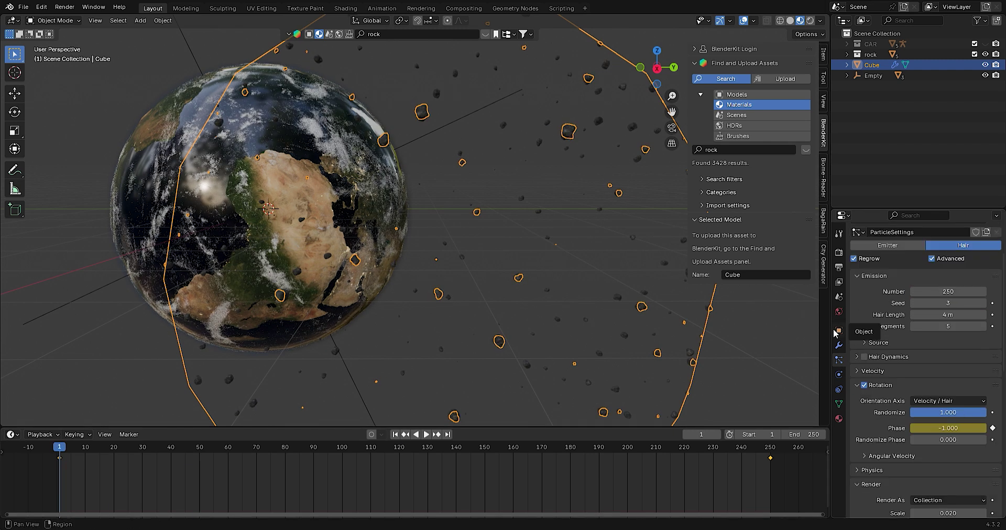
# Keyframe the sphere's Z rotation at frame 1 and at 35° on frame 250
pyautogui.click(839, 330)
pyautogui.write('5')
pyautogui.press('Return')
pyautogui.press('i')
pyautogui.click(447, 434)
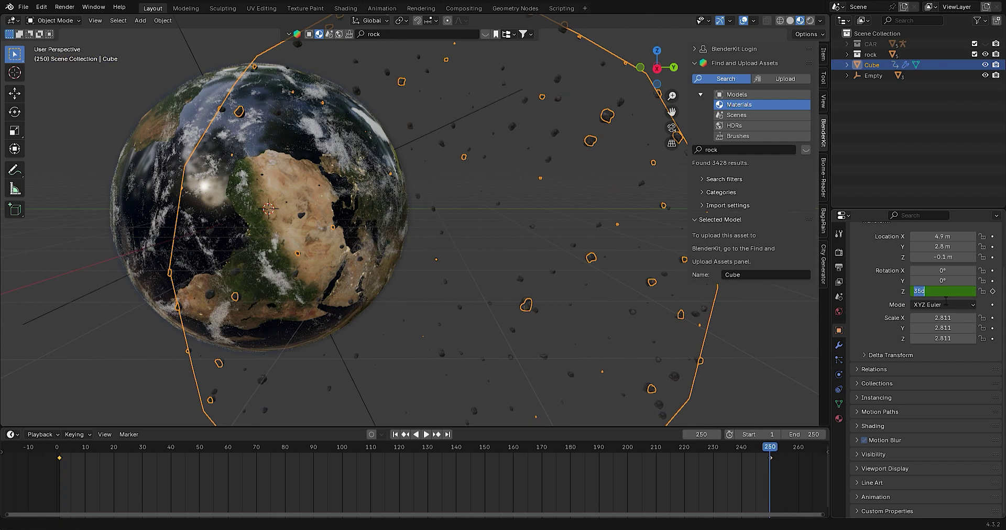
pyautogui.press('Return')
pyautogui.press('i')
# Make the Z rotation animation linear and play it back to check
pyautogui.press('space')
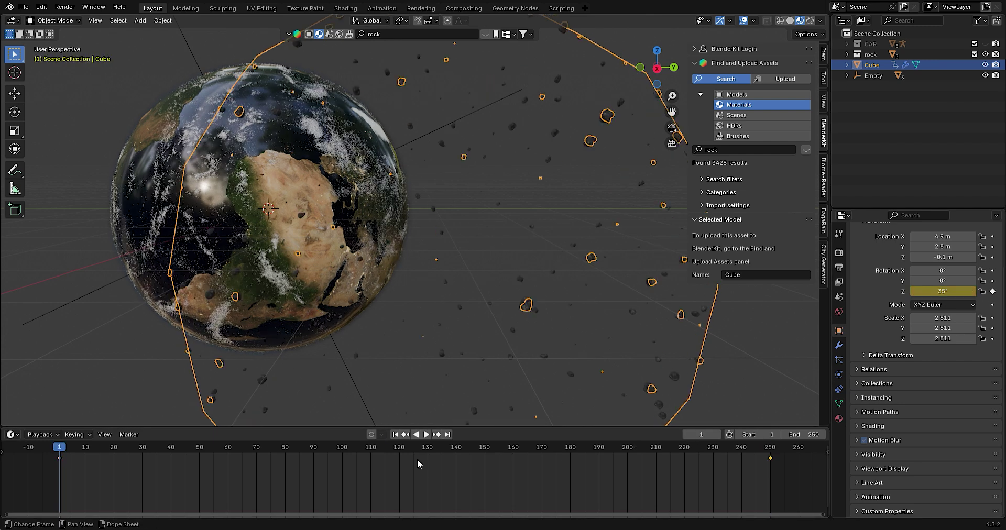
pyautogui.press('space')
pyautogui.press('t')
pyautogui.click(390, 465)
pyautogui.scroll(-2, 496, 371)
pyautogui.press('space')
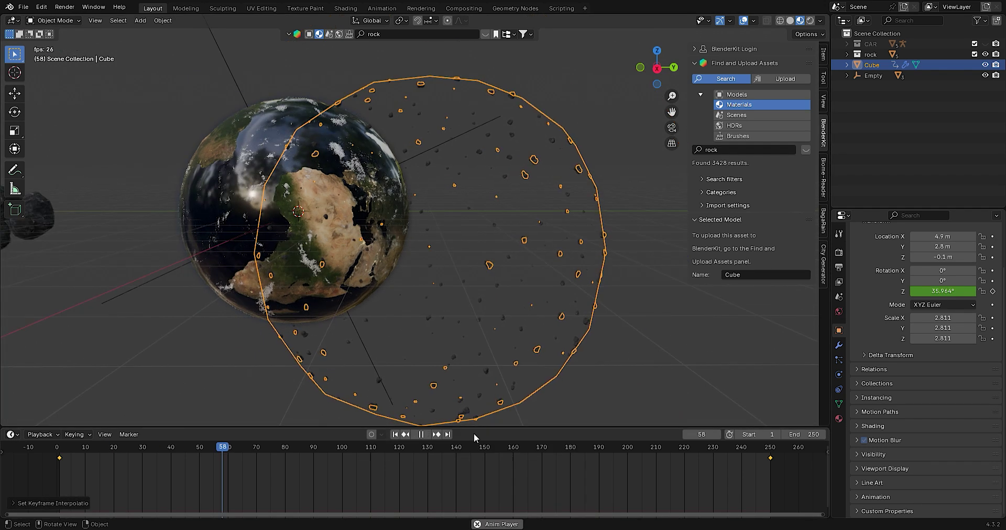
pyautogui.click(395, 434)
pyautogui.moveTo(595, 153); pyautogui.dragTo(654, 131, button='middle')
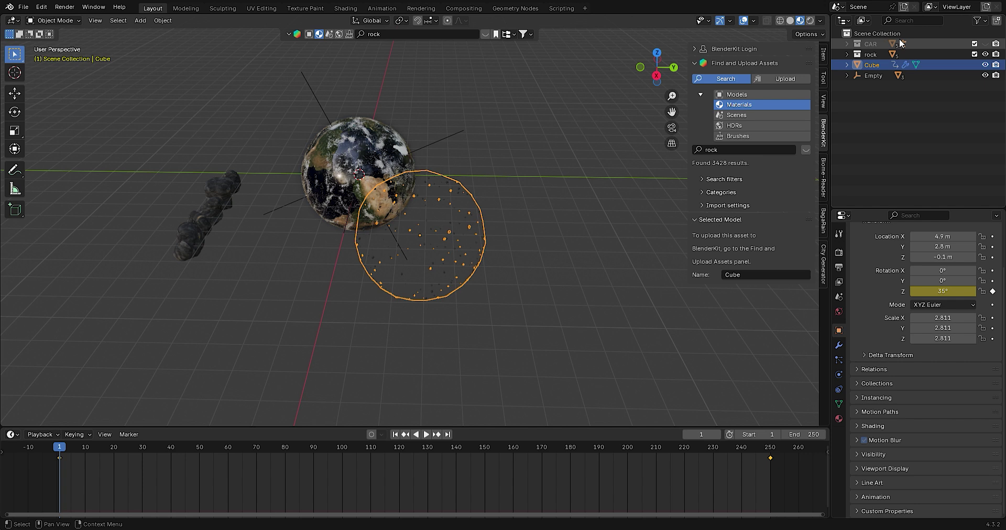
# Unhide the CAR collection, select Car Rig, and switch to Top view
pyautogui.click(985, 43)
pyautogui.click(847, 43)
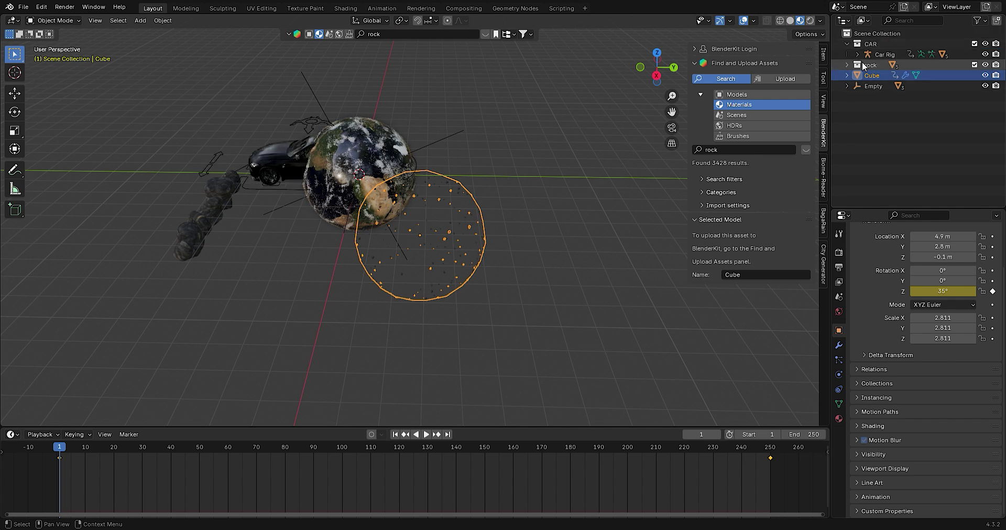
pyautogui.click(884, 55)
pyautogui.moveTo(636, 95); pyautogui.dragTo(649, 78, button='middle')
pyautogui.click(656, 53)
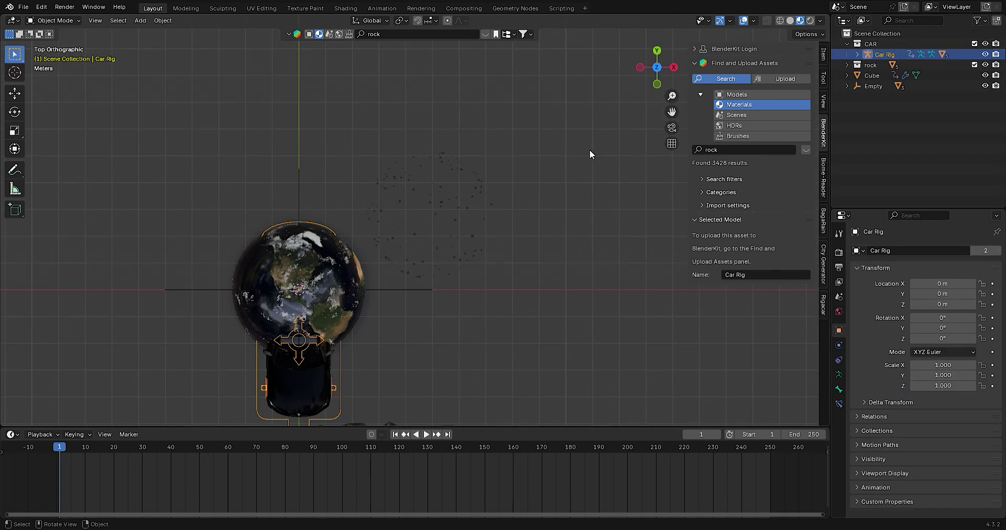
# Move the car beside the Earth, rotate it 90°, and scale it to 0.467
pyautogui.press('g')
pyautogui.click(522, 196)
pyautogui.press('r')
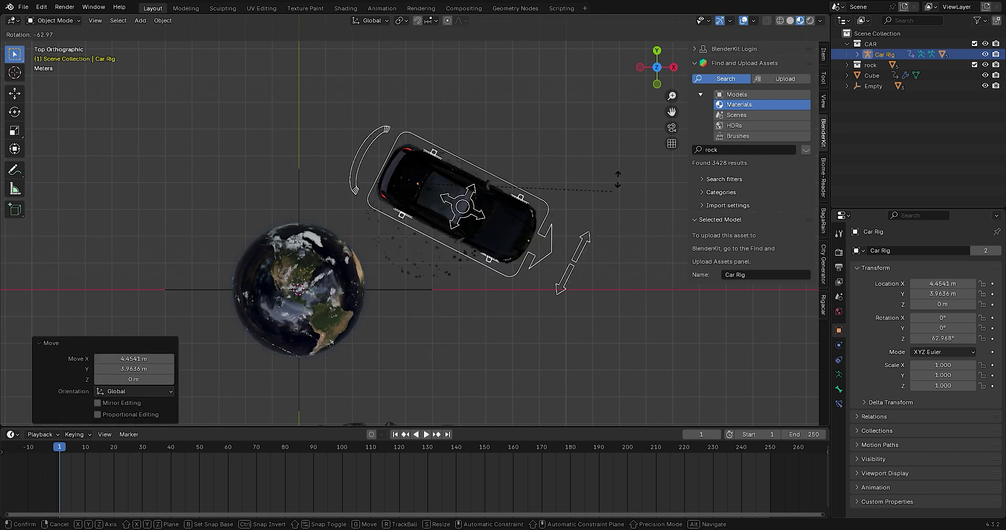
pyautogui.click(554, 176)
pyautogui.press('s')
pyautogui.click(507, 180)
pyautogui.press('g')
pyautogui.click(482, 223)
pyautogui.moveTo(556, 157)
pyautogui.mouseDown(button='middle')
pyautogui.moveTo(529, 136)
pyautogui.moveTo(491, 277)
pyautogui.mouseUp(button='middle')
# Add a camera aligned to the current view and check the Output resolution settings
pyautogui.hotkey('shift', 'a')
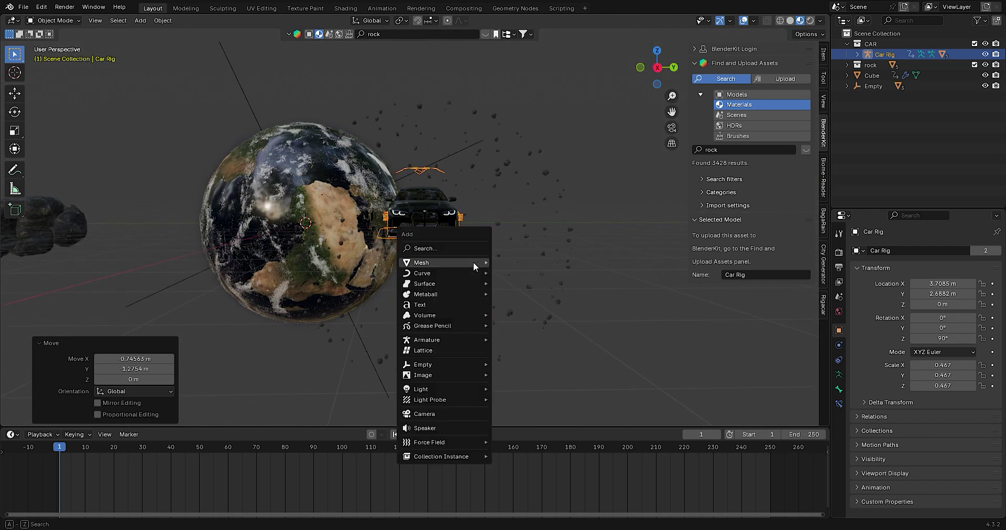
pyautogui.click(438, 419)
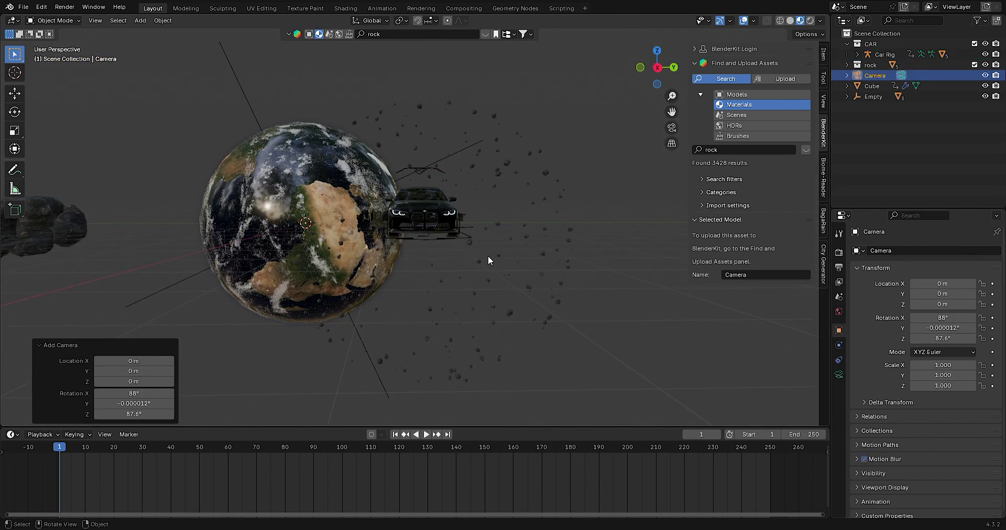
pyautogui.press('ctrl+alt+KP_0')
pyautogui.scroll(2, 489, 254)
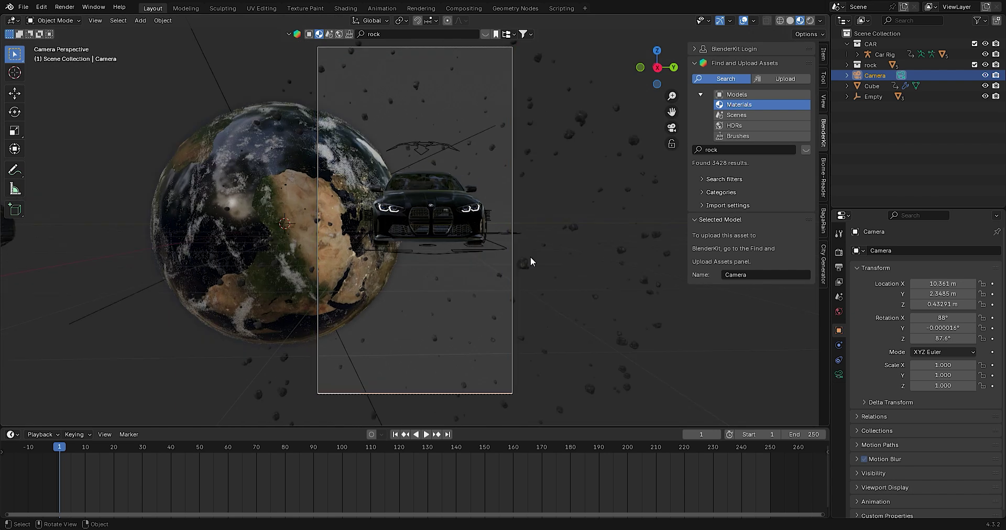
pyautogui.click(837, 254)
pyautogui.click(838, 267)
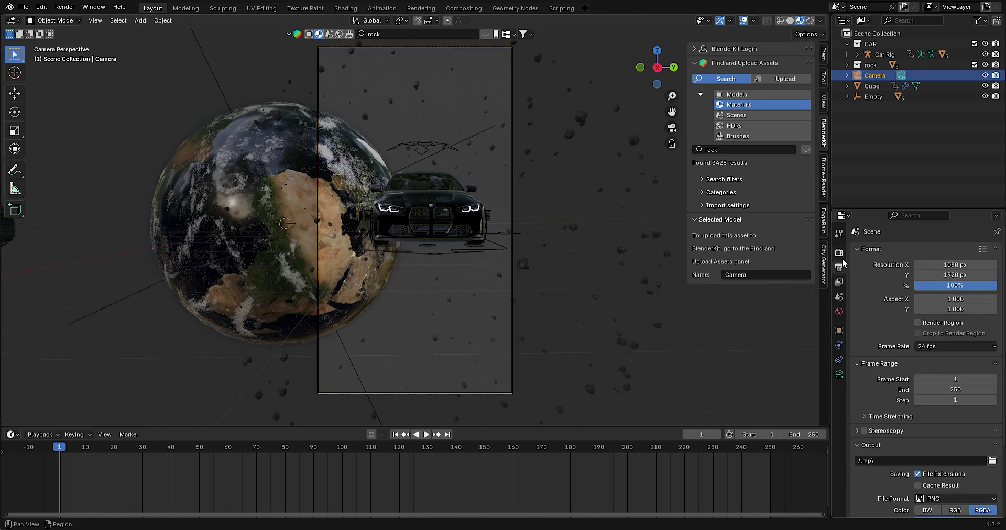
# Set the camera location to 6.5, 2.8, 0 m
pyautogui.click(838, 330)
pyautogui.click(935, 284)
pyautogui.write('6.5')
pyautogui.press('Return')
pyautogui.click(944, 294)
pyautogui.write('2.8')
pyautogui.press('Return')
pyautogui.click(954, 304)
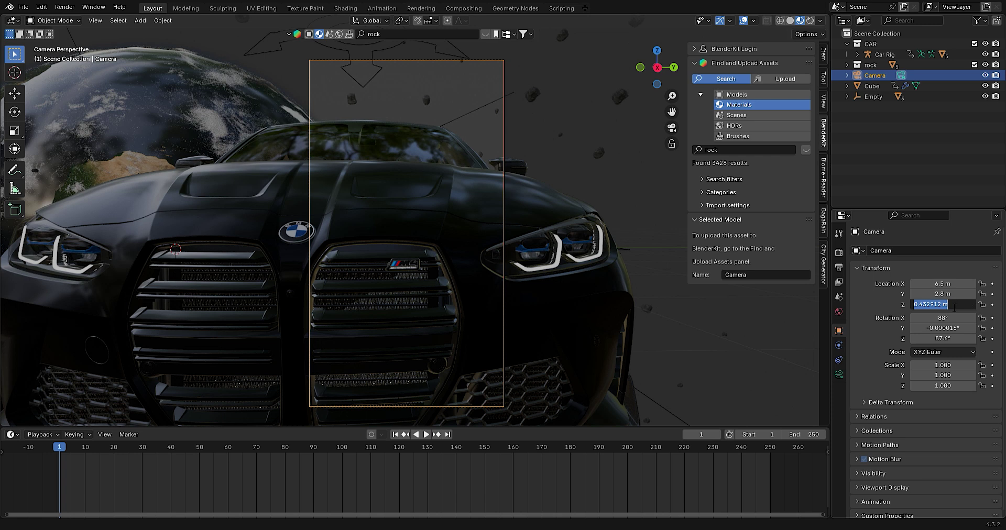
pyautogui.write('0')
pyautogui.press('Return')
# Set camera rotation to 90°, 0°, 90° and keyframe its location and rotation
pyautogui.write('0')
pyautogui.press('Tab')
pyautogui.write('0')
pyautogui.press('Tab')
pyautogui.write('90')
pyautogui.press('Return')
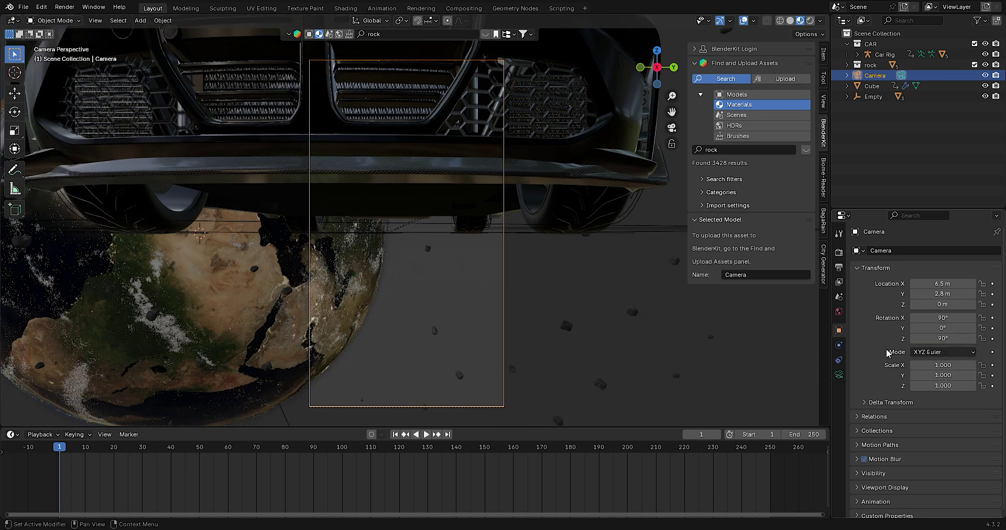
pyautogui.moveTo(991, 283); pyautogui.dragTo(991, 339)
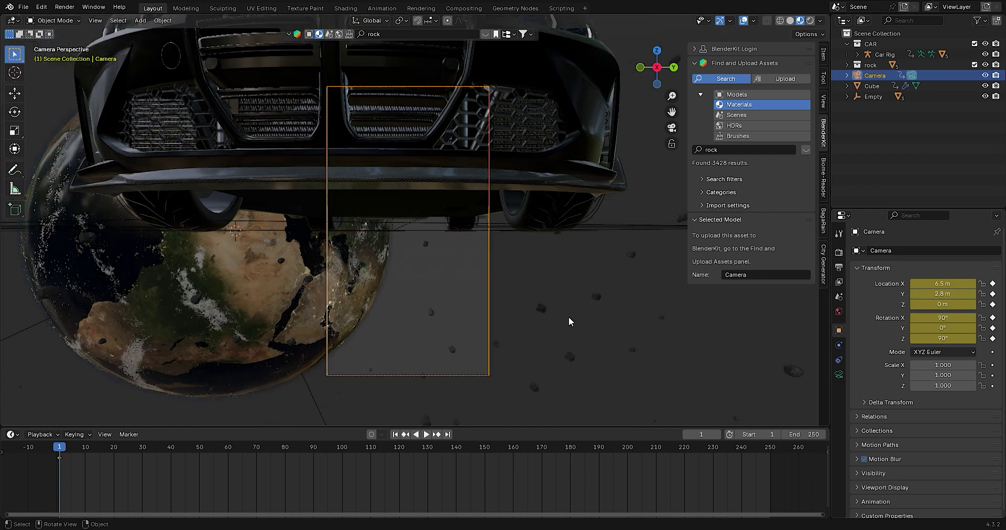
# Scale the Car Rig down to 0.261 and move it to 3.71, 2.84, -0.11 m
pyautogui.click(448, 224)
pyautogui.press('s')
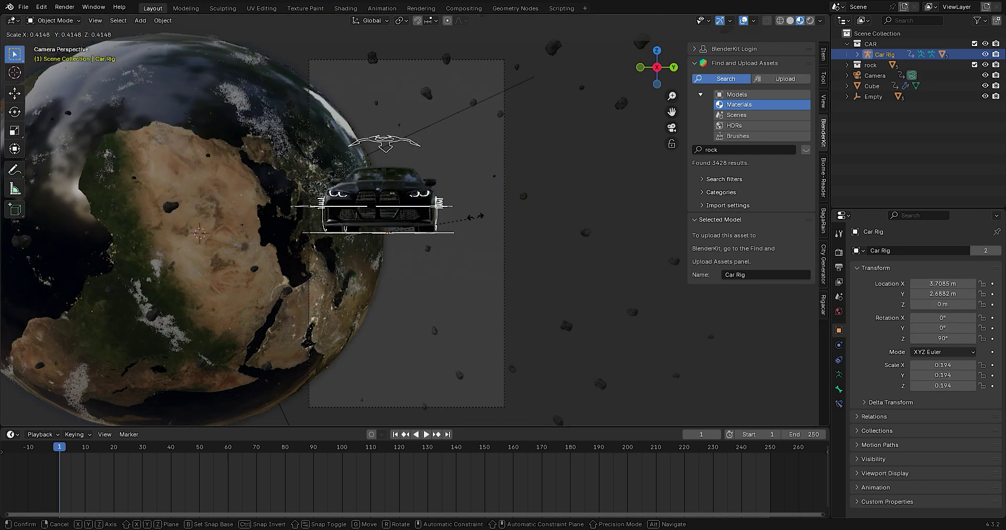
pyautogui.click(482, 233)
pyautogui.press('g')
pyautogui.click(485, 235)
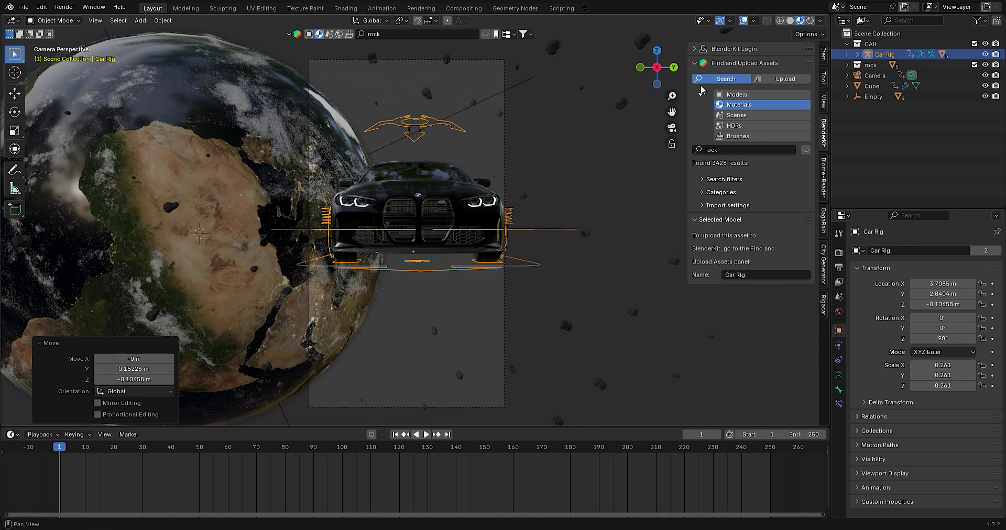
# Switch to Solid shading, split the viewport, and show the camera view Rendered in the second
pyautogui.click(789, 20)
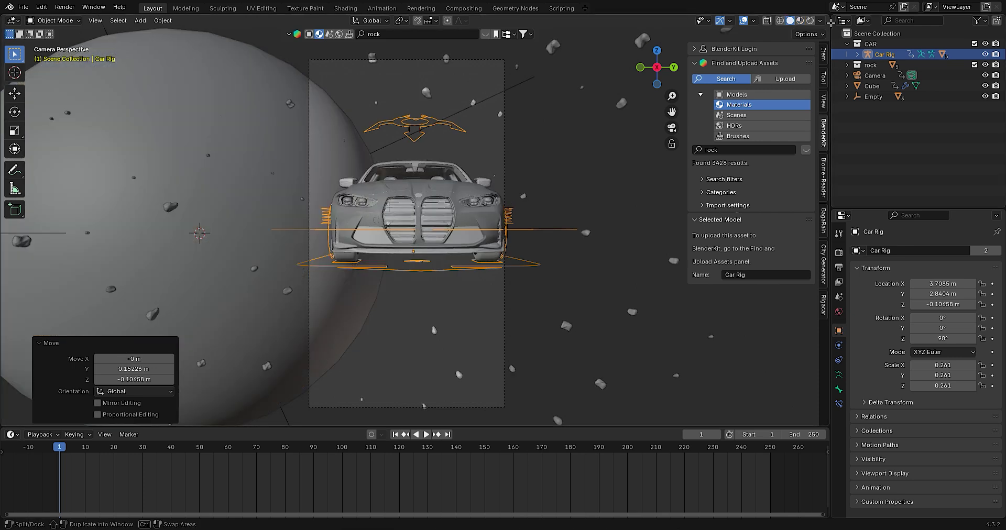
pyautogui.moveTo(831, 22); pyautogui.dragTo(517, 157)
pyautogui.press('t')
pyautogui.scroll(2, 655, 152)
pyautogui.scroll(1, 655, 153)
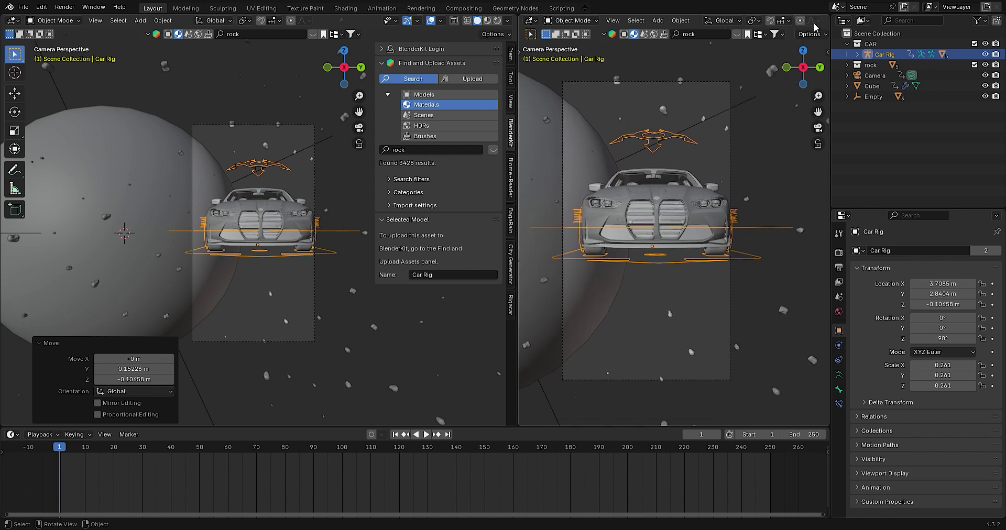
pyautogui.scroll(-5, 814, 24)
pyautogui.click(812, 21)
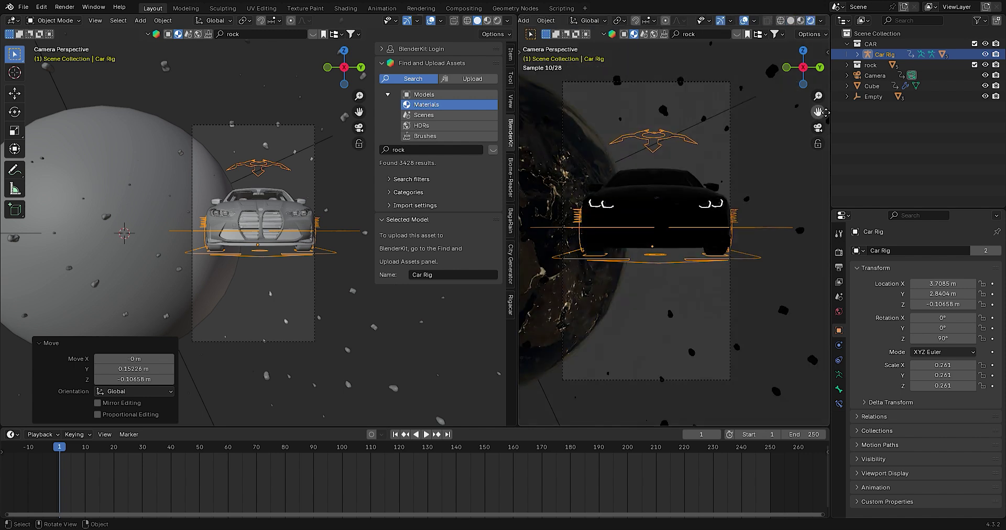
# Enable Render Region, hide overlays, centre the camera frame, and select the camera
pyautogui.click(838, 252)
pyautogui.click(839, 267)
pyautogui.click(917, 322)
pyautogui.click(744, 20)
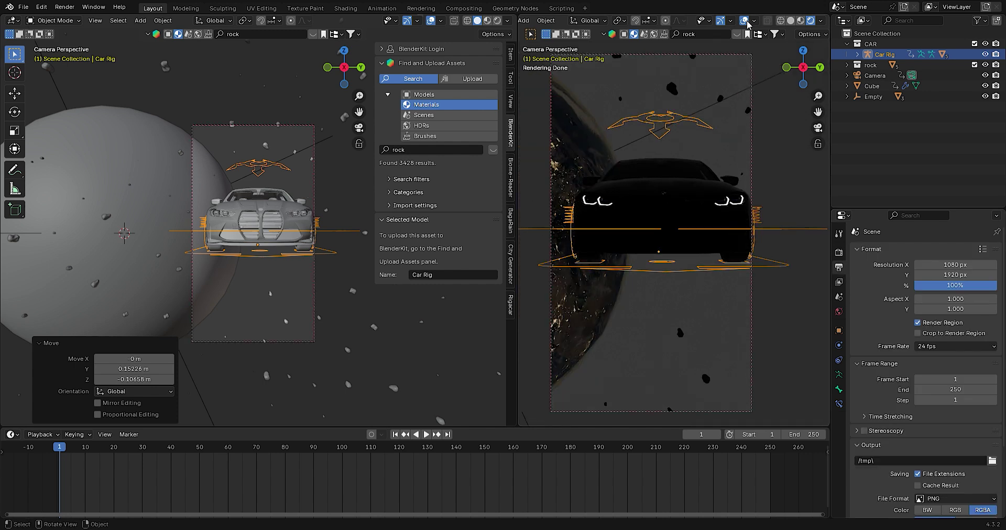
pyautogui.moveTo(818, 112); pyautogui.dragTo(372, 221)
pyautogui.press('n')
pyautogui.press('KP_0')
pyautogui.click(874, 76)
pyautogui.click(839, 374)
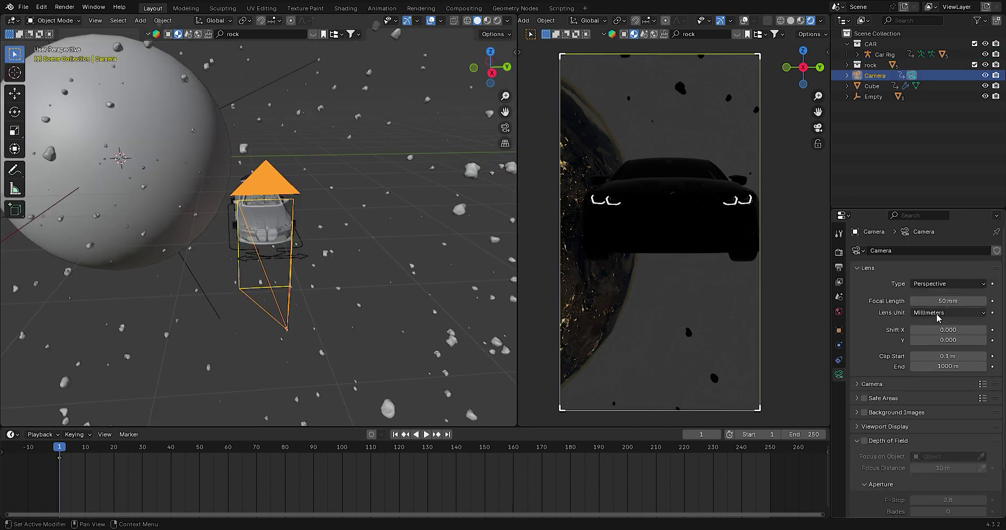
# Set the camera focal length to 45 mm
pyautogui.click(947, 301)
pyautogui.write('5')
pyautogui.press('Return')
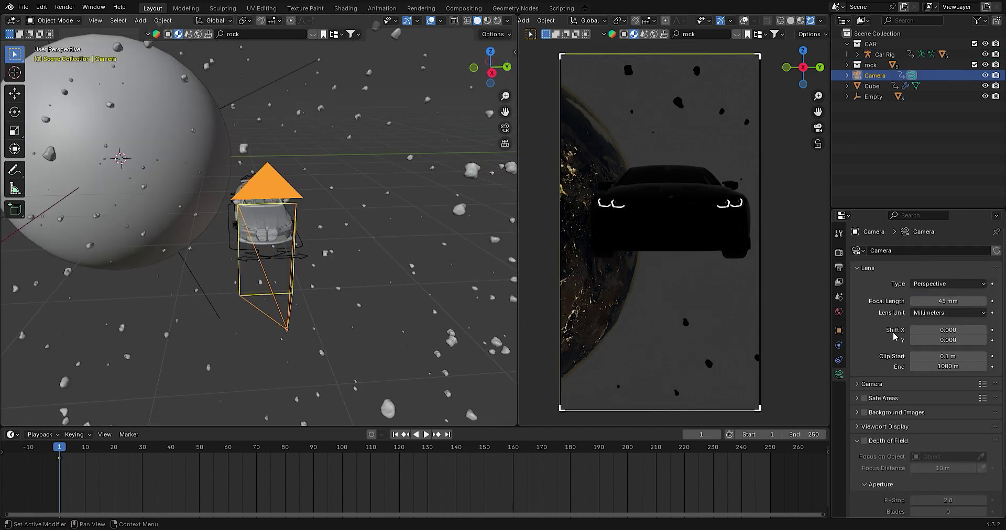
# Try depth of field at F-stop 40, then switch depth of field off
pyautogui.click(863, 440)
pyautogui.scroll(-2, 890, 440)
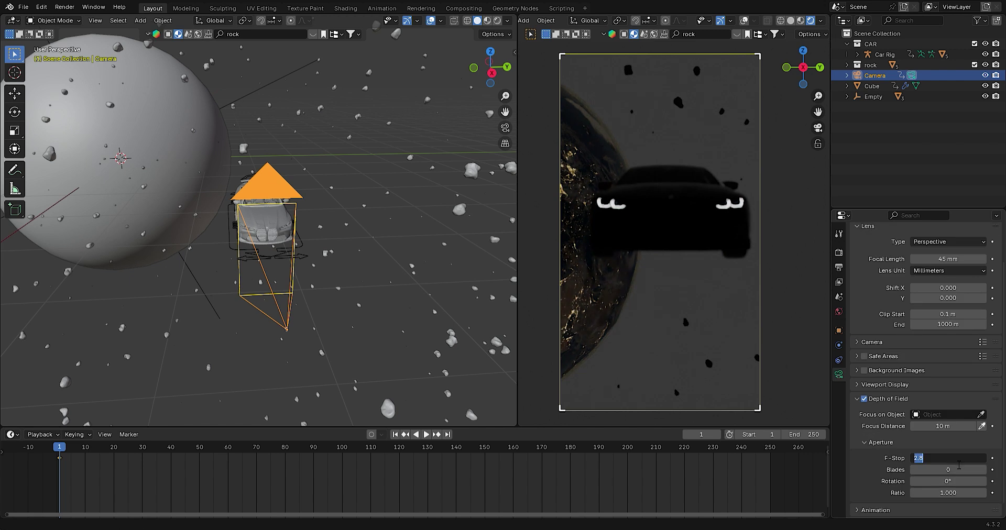
pyautogui.write('40')
pyautogui.press('Return')
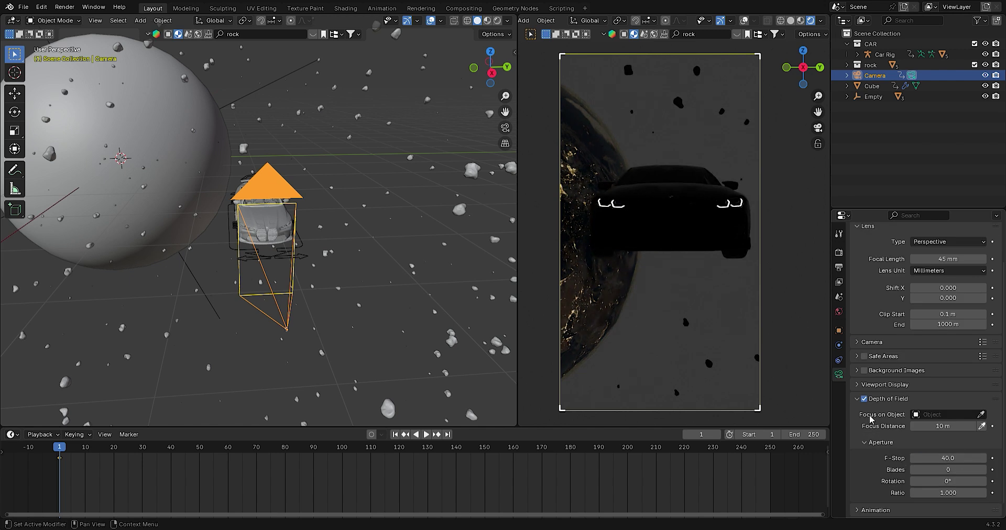
pyautogui.click(864, 399)
pyautogui.scroll(2, 907, 385)
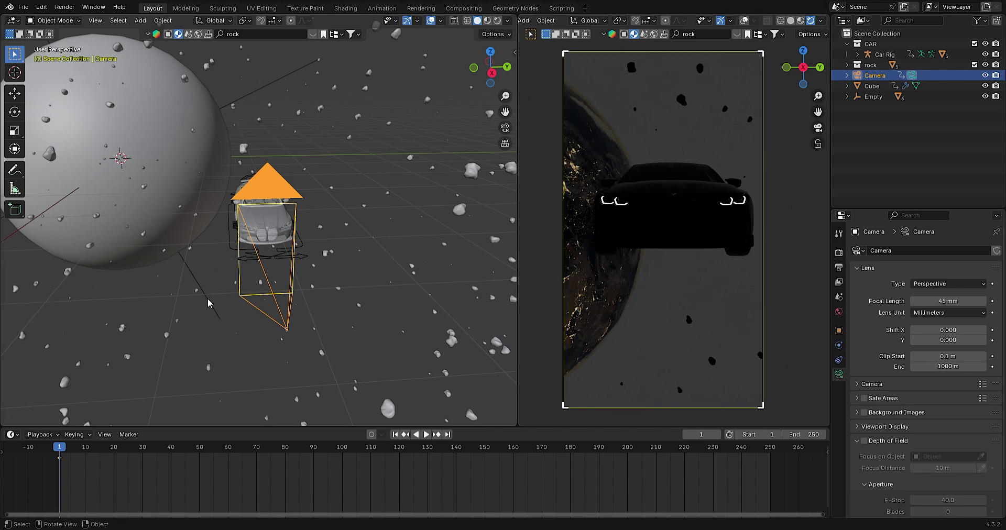
# Move the Car Rig to location 4.8454, 2.8765, 0
pyautogui.click(265, 258)
pyautogui.write('4.8454')
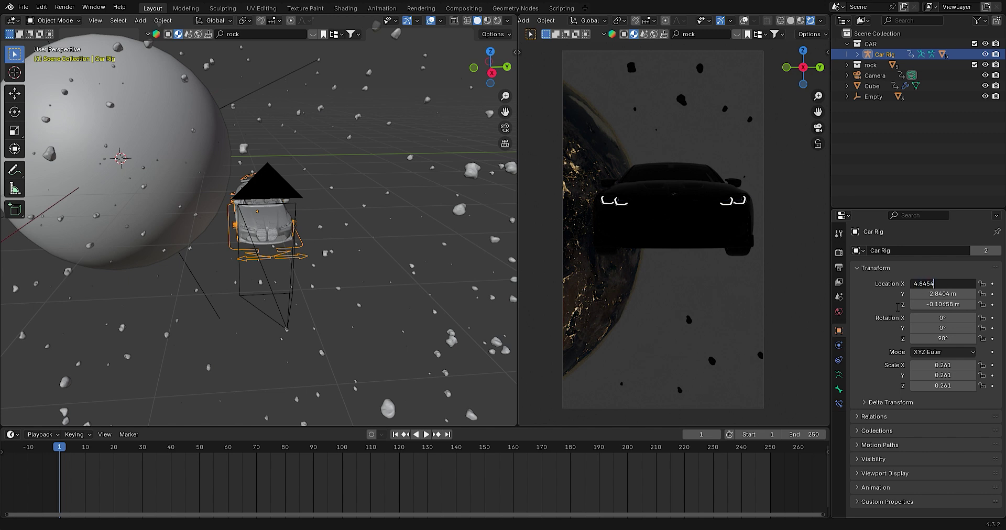
pyautogui.press('Return')
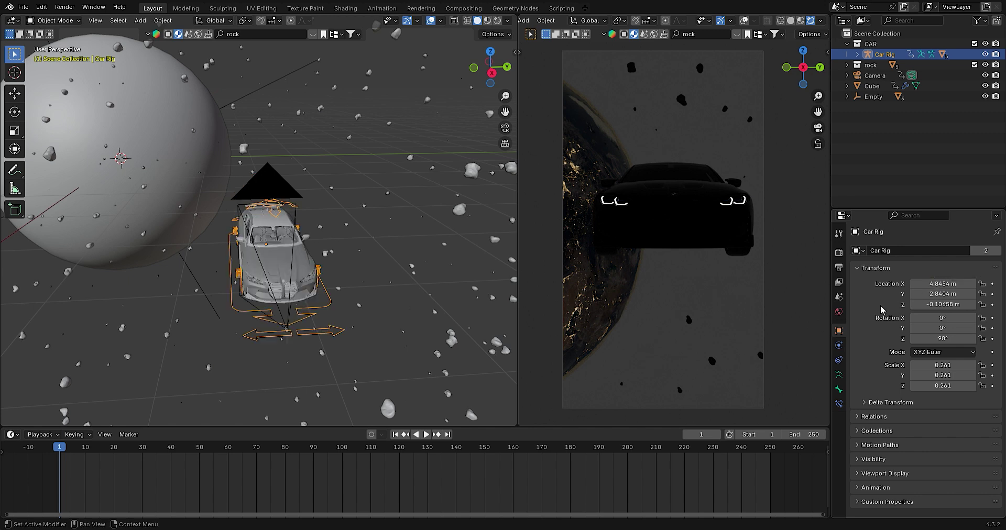
pyautogui.click(942, 295)
pyautogui.write('2')
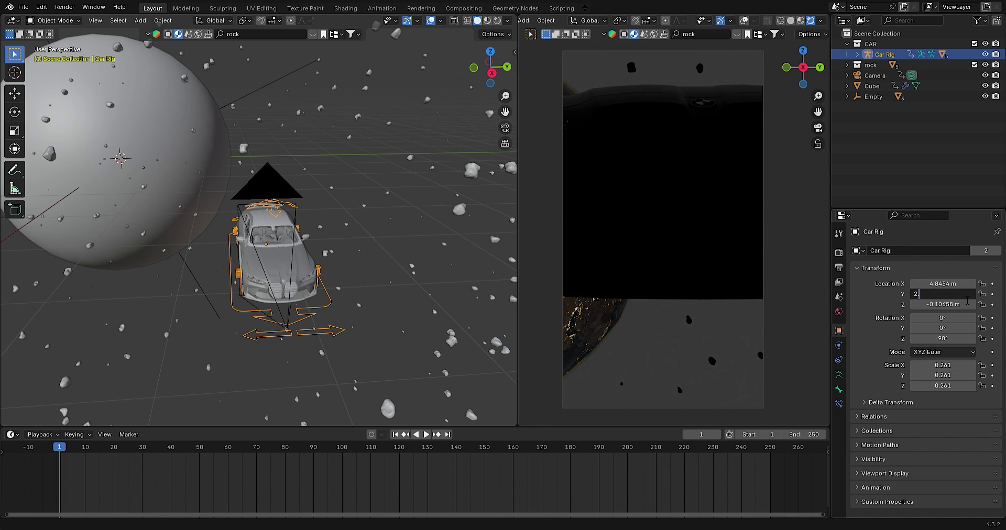
pyautogui.write('5')
pyautogui.press('Tab')
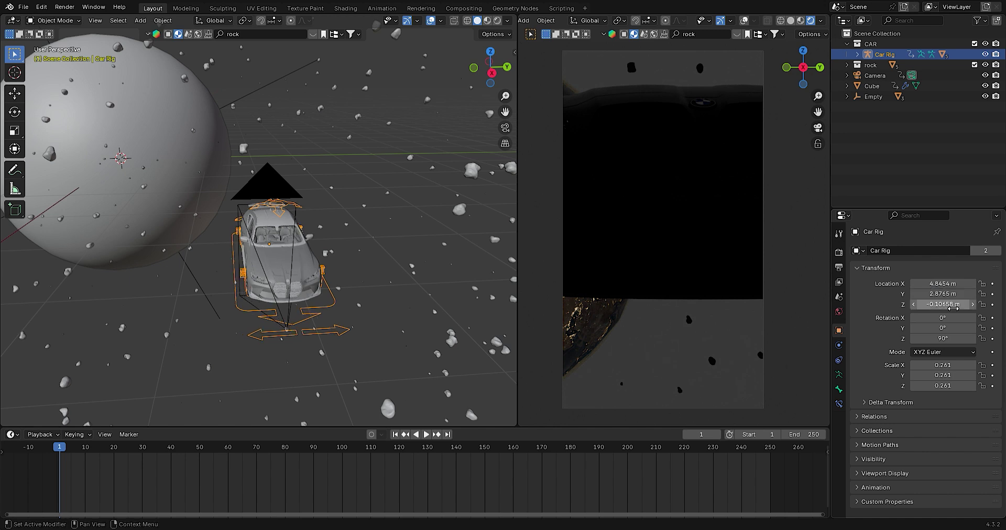
pyautogui.write('0')
pyautogui.press('Return')
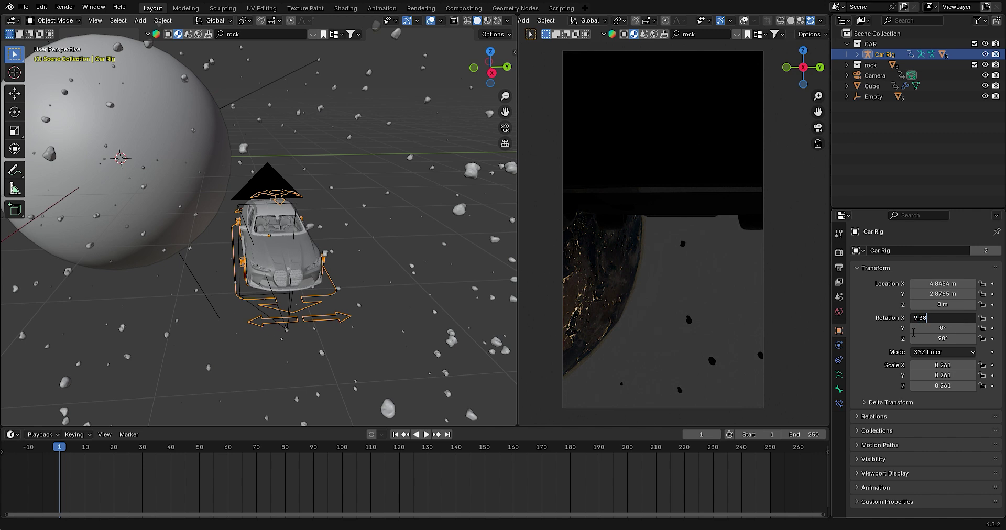
# Rotate the car to 9.389°, 2.6034°, 74.065° and shrink it to scale 0.112
pyautogui.write('9')
pyautogui.press('Return')
pyautogui.write('2.603')
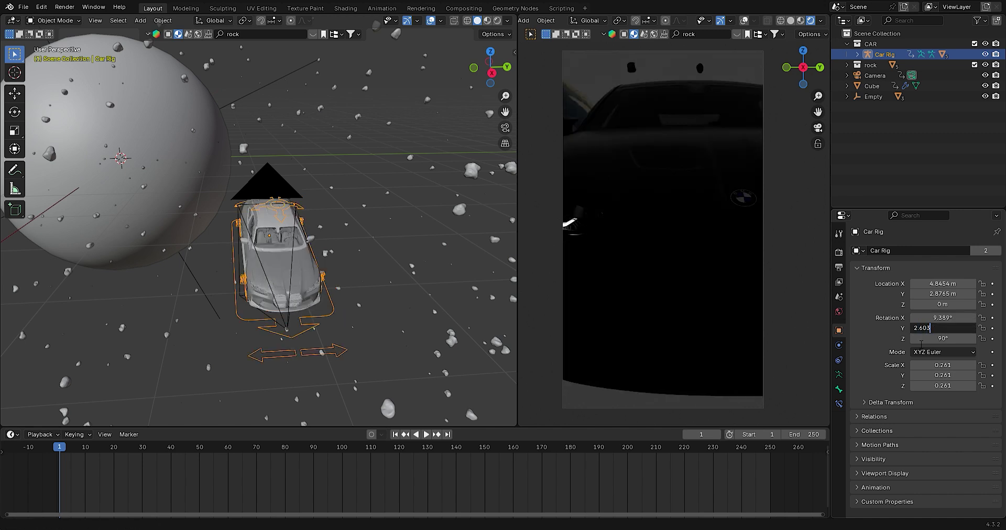
pyautogui.write('4')
pyautogui.press('Return')
pyautogui.click(939, 340)
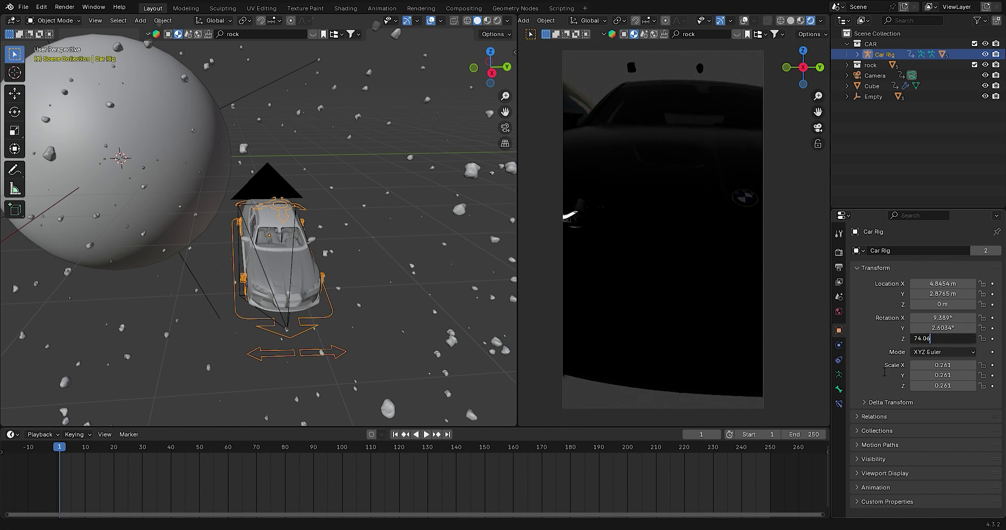
pyautogui.write('5')
pyautogui.press('Return')
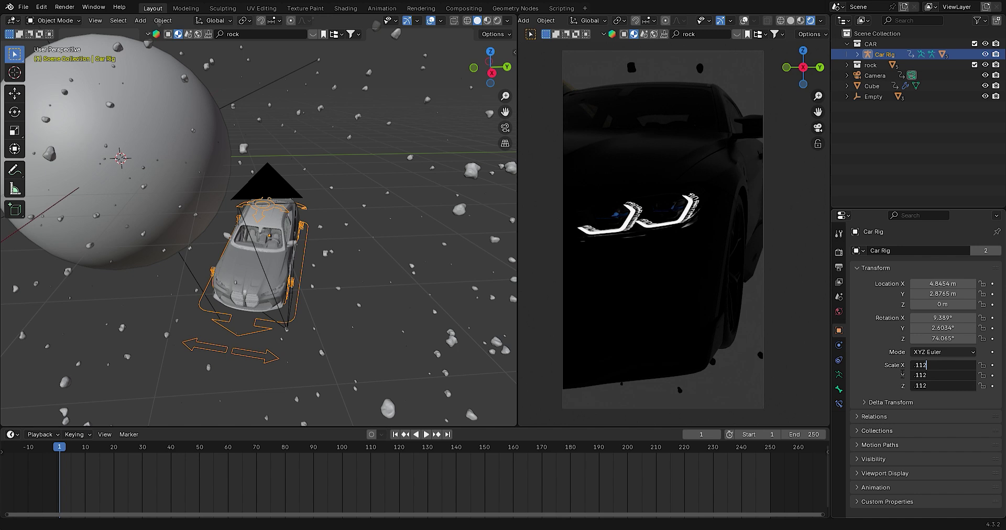
pyautogui.press('Return')
pyautogui.click(280, 84)
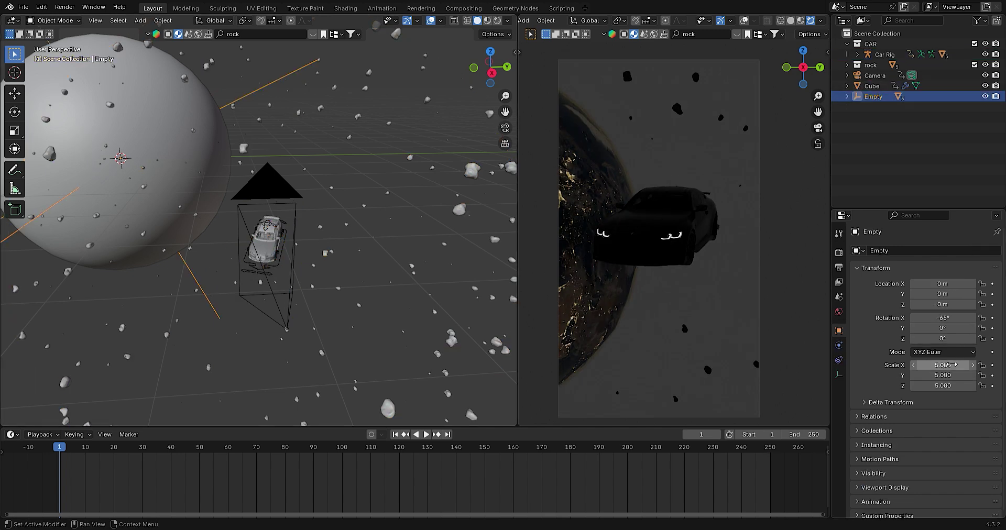
# Scale the Empty uniformly to 6 on all three axes
pyautogui.moveTo(951, 364); pyautogui.dragTo(950, 366)
pyautogui.write('5.5')
pyautogui.press('Return')
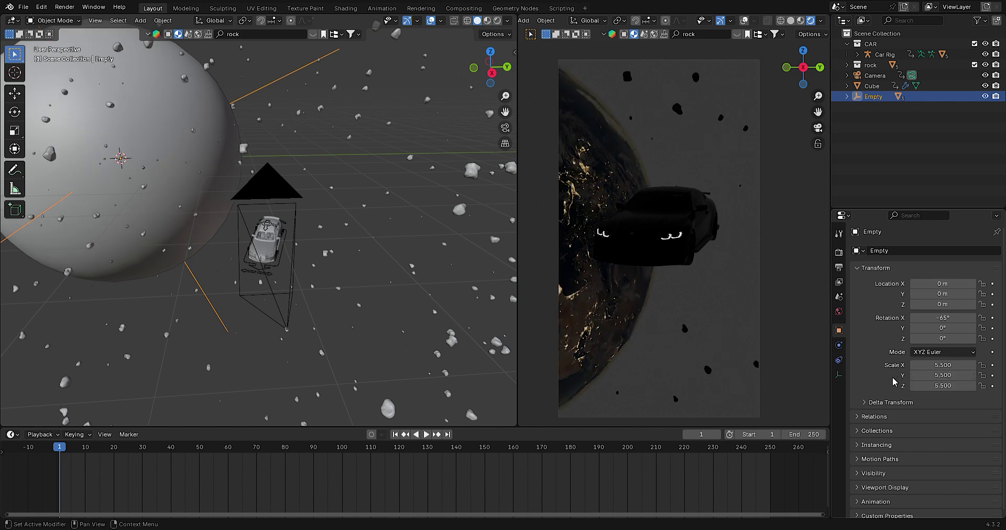
pyautogui.moveTo(954, 365); pyautogui.dragTo(953, 385)
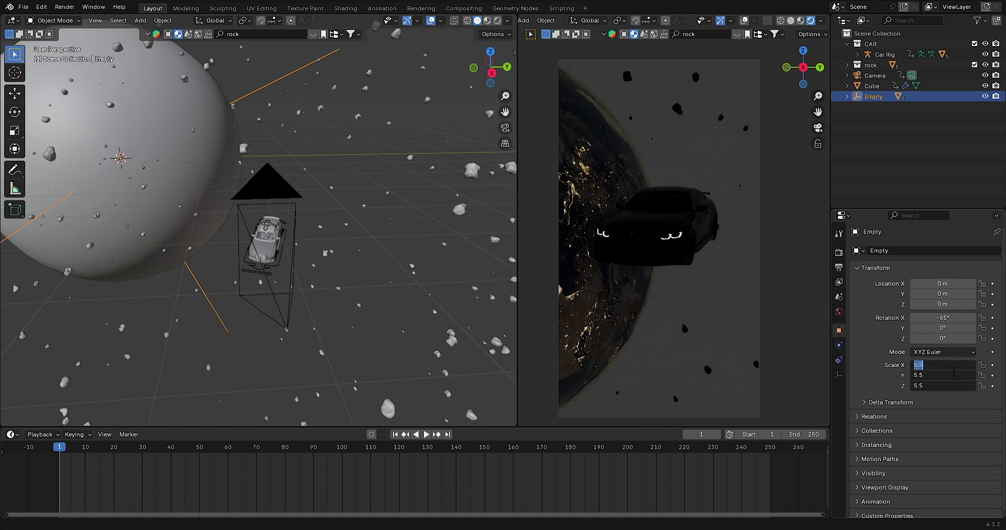
pyautogui.write('6')
pyautogui.press('Return')
# Set the World background colour to black
pyautogui.click(839, 311)
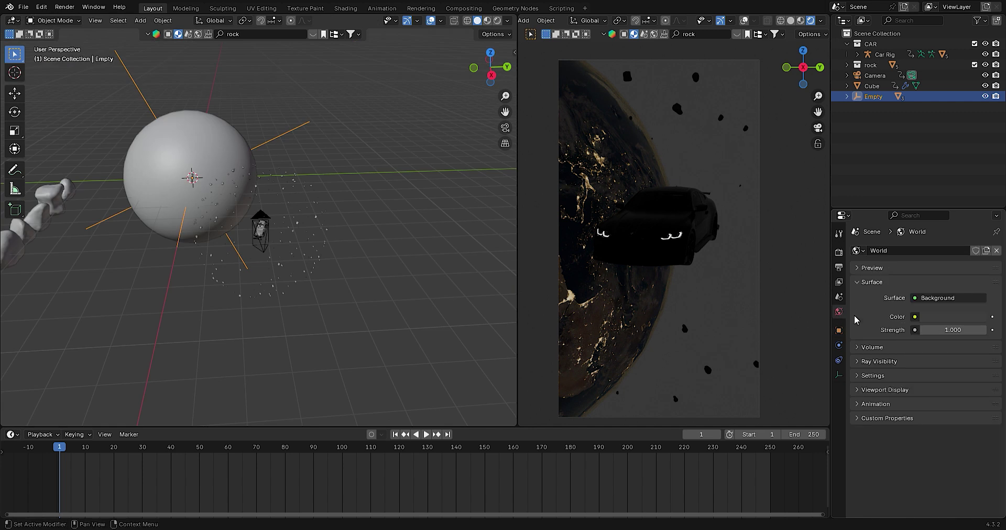
pyautogui.click(952, 316)
pyautogui.moveTo(979, 157); pyautogui.dragTo(978, 228)
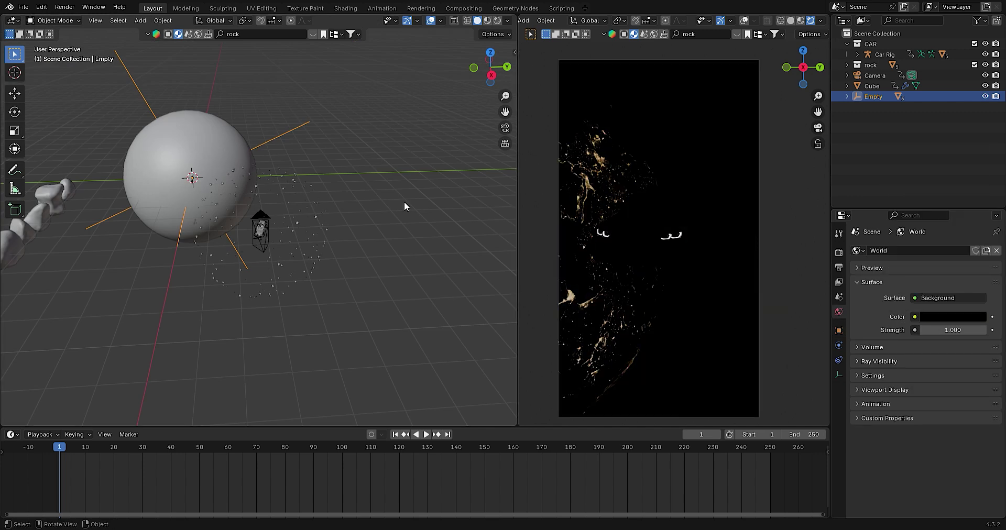
pyautogui.click(404, 201)
pyautogui.hotkey('shift', 'a')
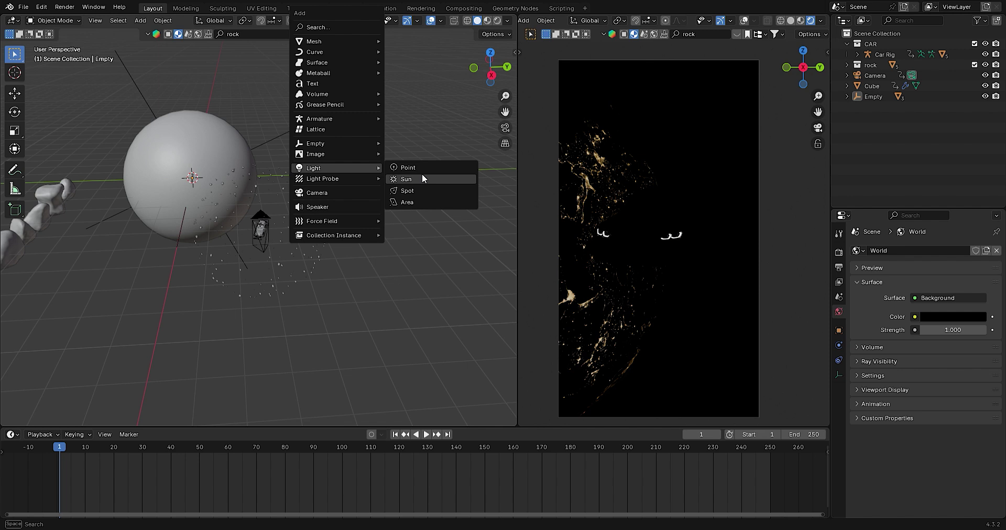
# Add a Sun light and tilt it 55° in the side view
pyautogui.click(422, 177)
pyautogui.click(490, 75)
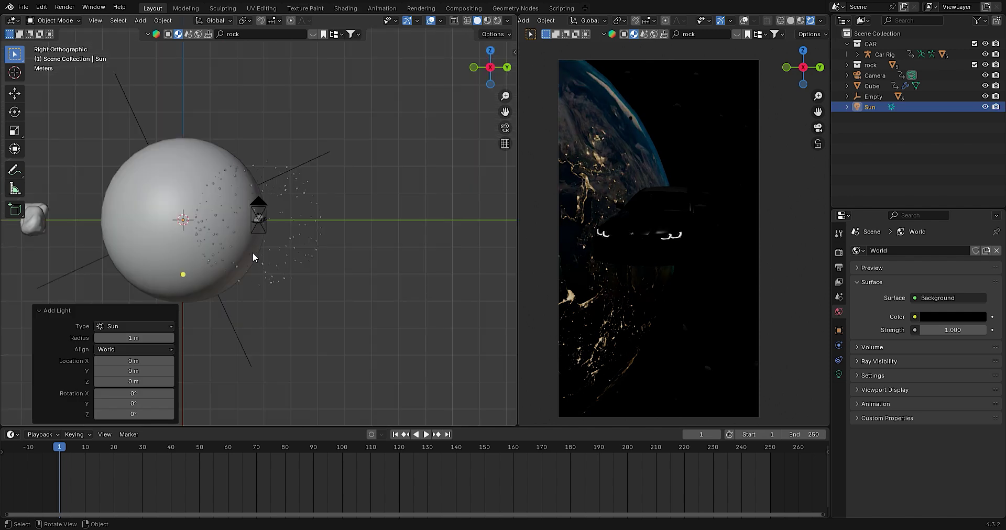
pyautogui.scroll(1, 283, 260)
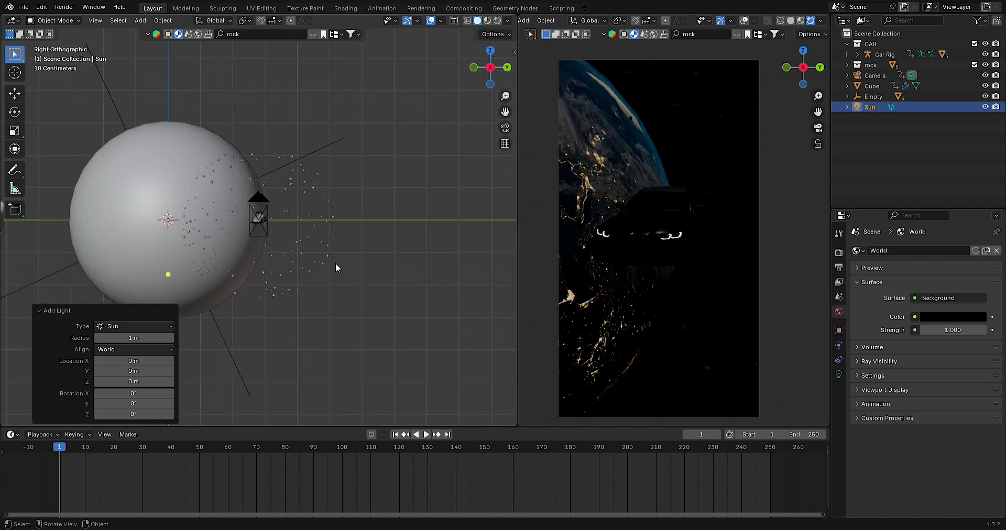
pyautogui.scroll(-2, 335, 262)
pyautogui.press('r')
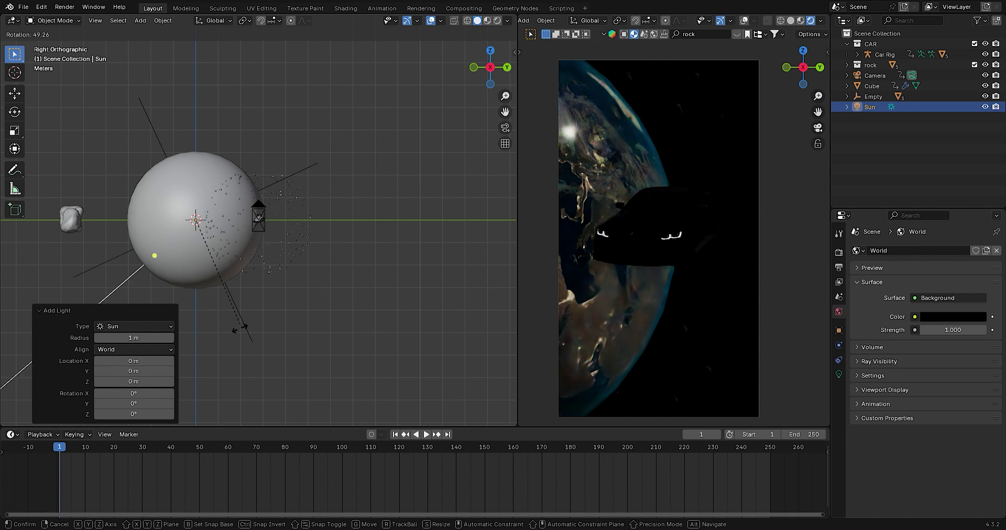
pyautogui.click(239, 329)
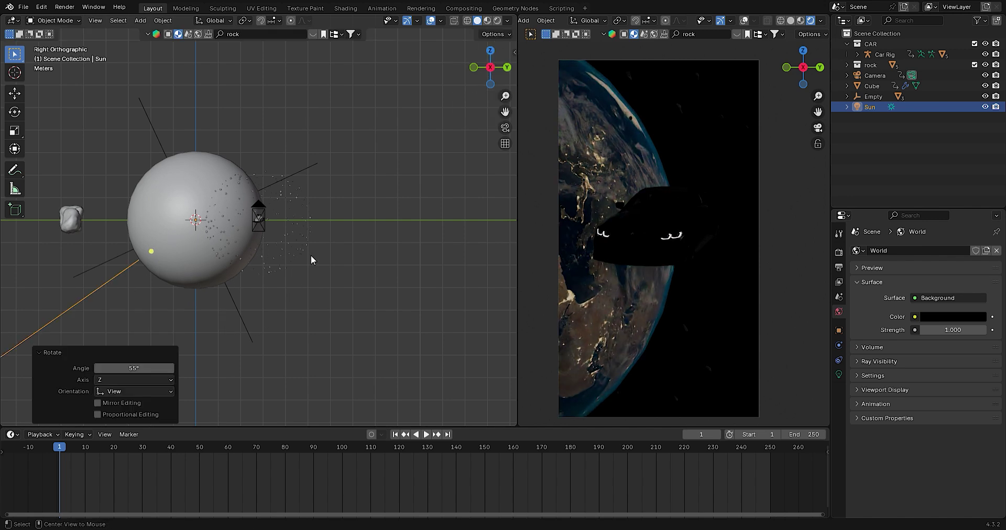
# Rotate the Sun -20° around the vertical axis from the top view
pyautogui.press('KP_7')
pyautogui.press('r')
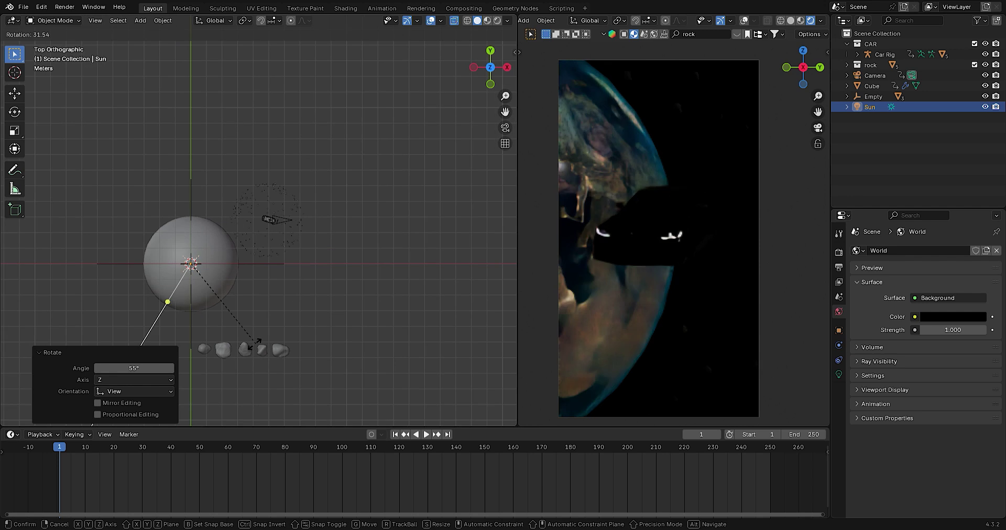
pyautogui.press('Return')
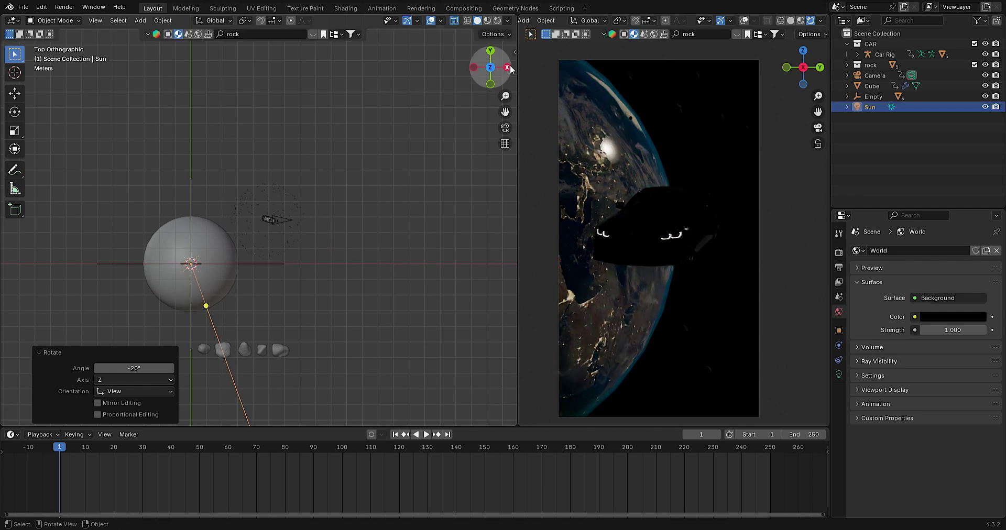
# Expand the Empty in the Outliner and select the EARTH object
pyautogui.press('KP_3')
pyautogui.scroll(2, 369, 200)
pyautogui.scroll(3, 369, 200)
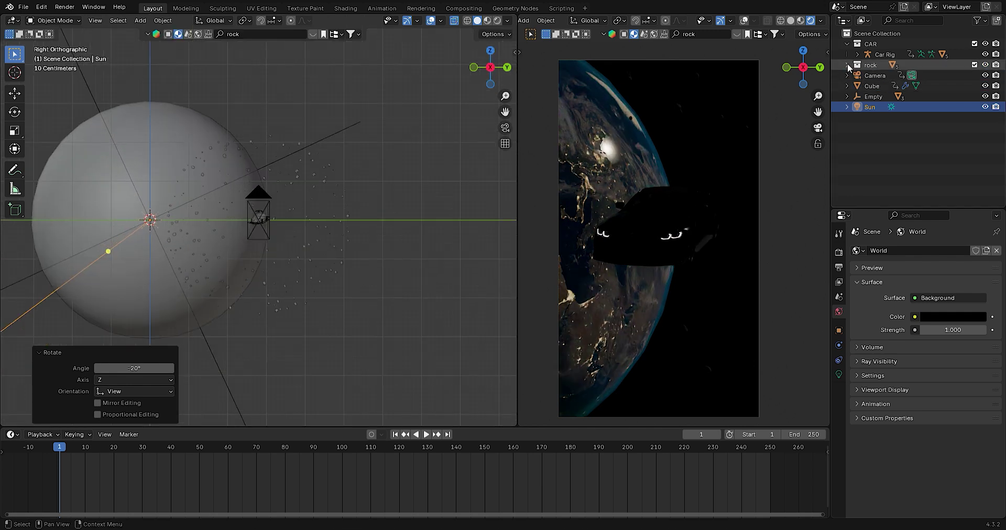
pyautogui.click(847, 97)
pyautogui.click(892, 129)
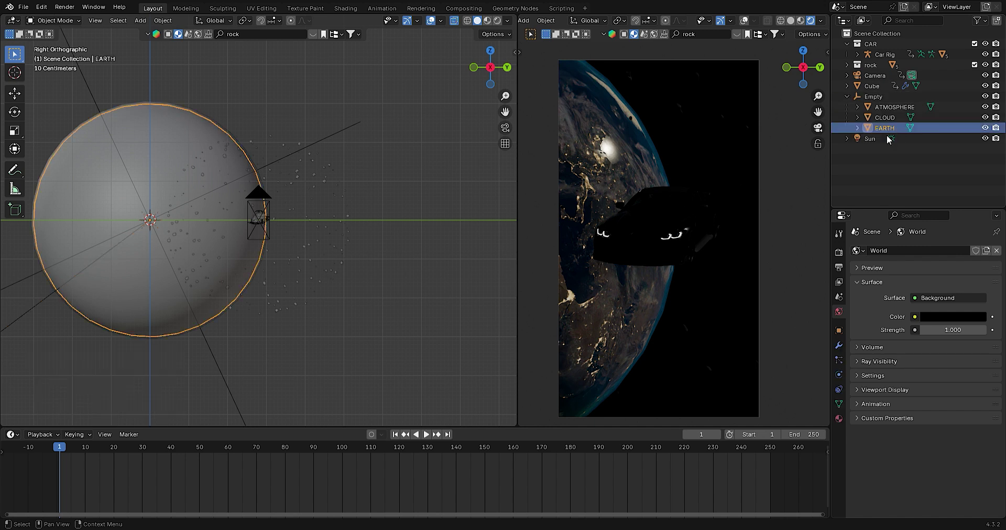
pyautogui.moveTo(9, 427); pyautogui.dragTo(9, 375)
# In the Shader Editor, set EARTH's Texture Coordinate object to Sun
pyautogui.click(10, 382)
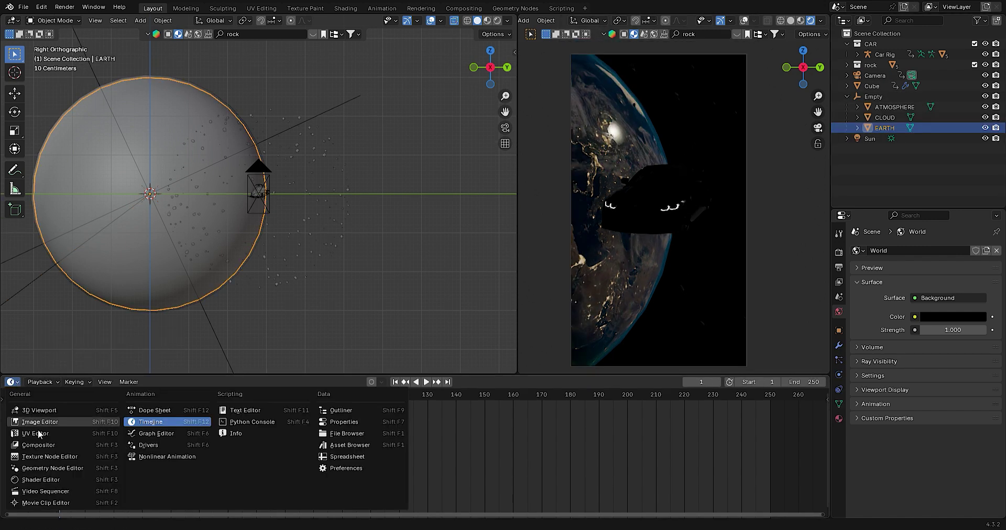
pyautogui.click(53, 481)
pyautogui.moveTo(273, 489); pyautogui.dragTo(655, 519, button='middle')
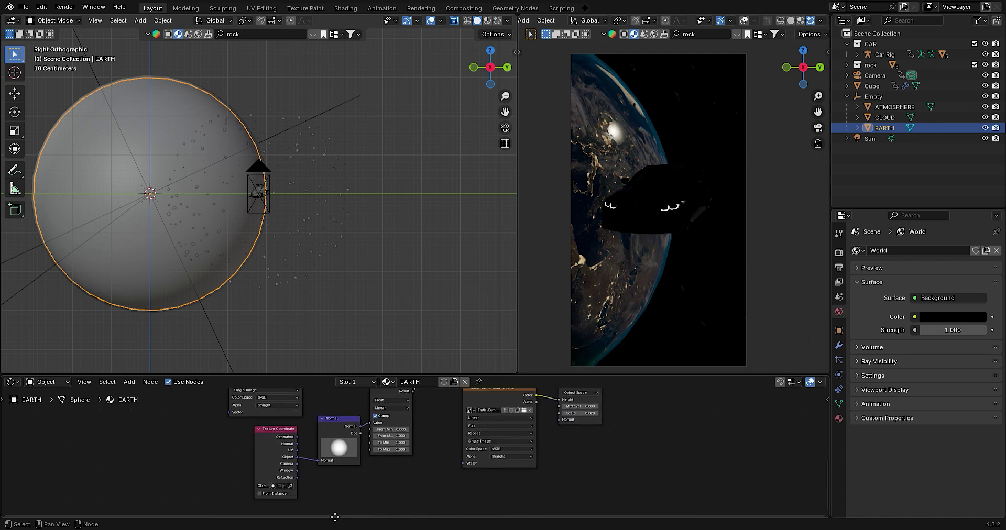
pyautogui.click(249, 477)
pyautogui.write('sun')
pyautogui.click(250, 396)
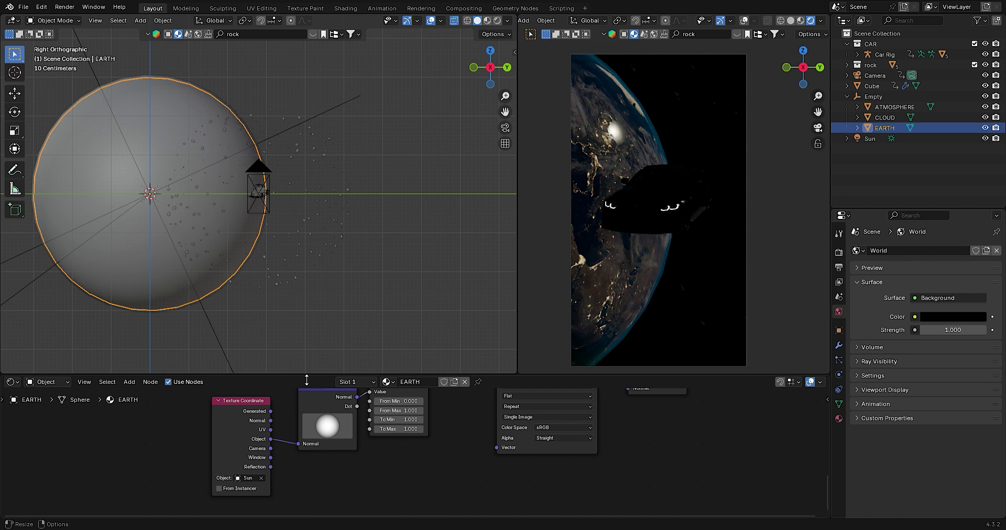
pyautogui.moveTo(307, 380); pyautogui.dragTo(308, 438)
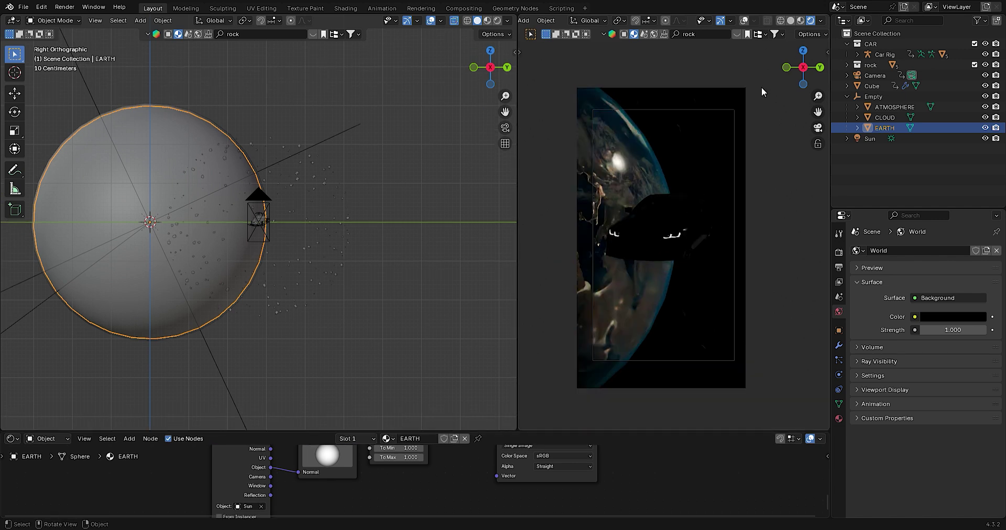
# Select the Sun and rotate it further in top and side views
pyautogui.moveTo(802, 67); pyautogui.dragTo(809, 74)
pyautogui.click(818, 128)
pyautogui.scroll(2, 752, 231)
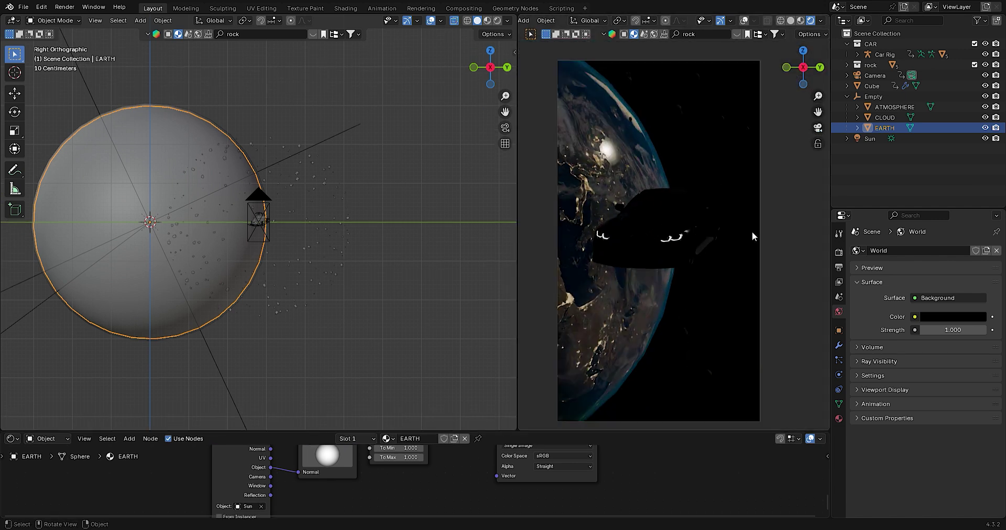
pyautogui.click(868, 139)
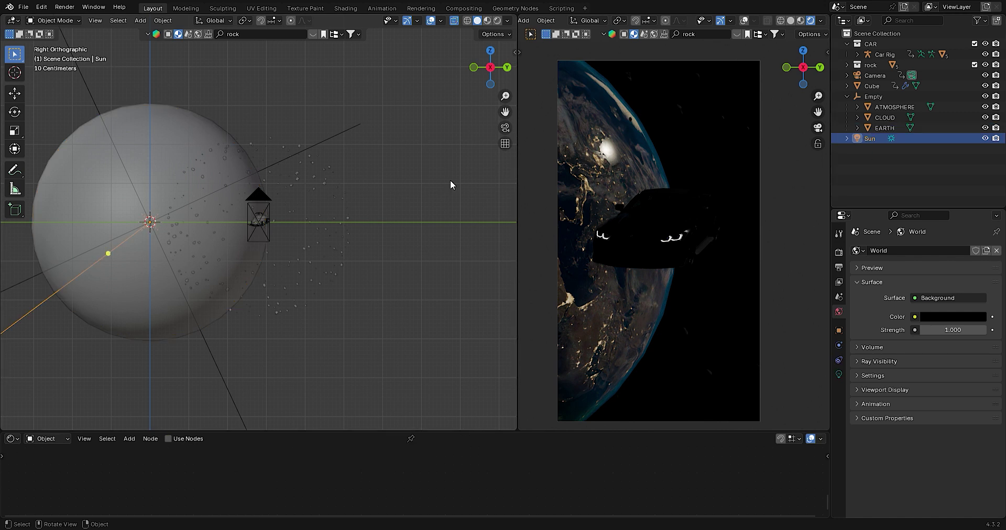
pyautogui.click(495, 54)
pyautogui.press('r')
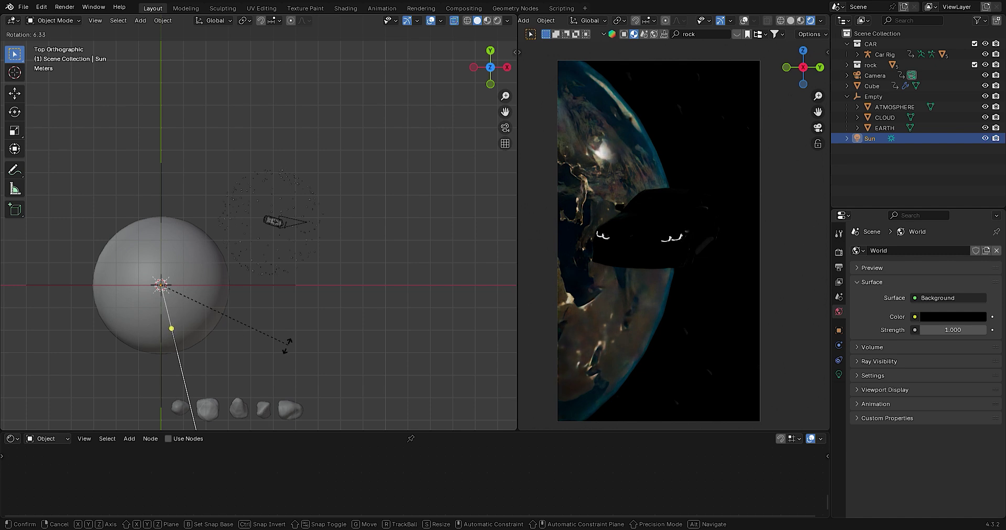
pyautogui.click(272, 352)
pyautogui.click(504, 67)
pyautogui.press('r')
pyautogui.click(190, 212)
# Add a disk-shaped Area light positioned near the camera
pyautogui.hotkey('shift', 'a')
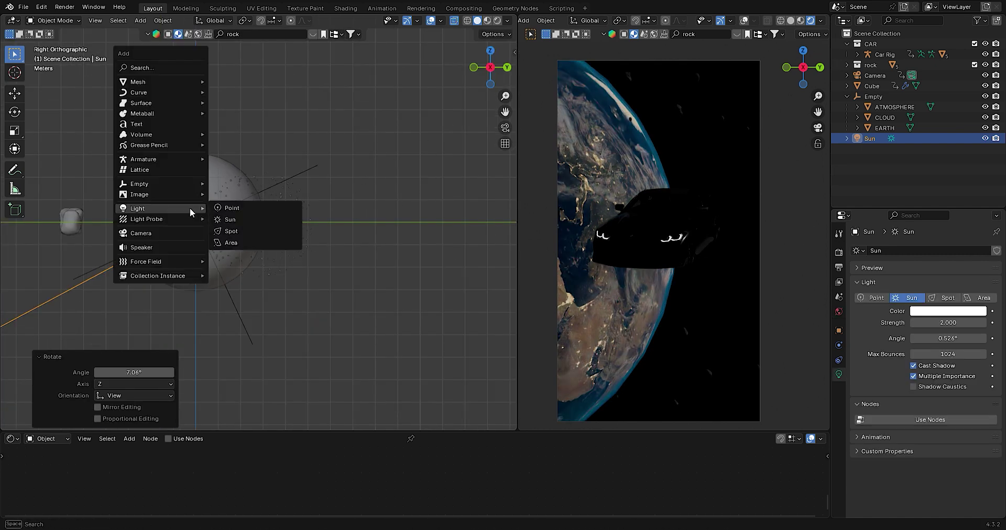
pyautogui.click(249, 243)
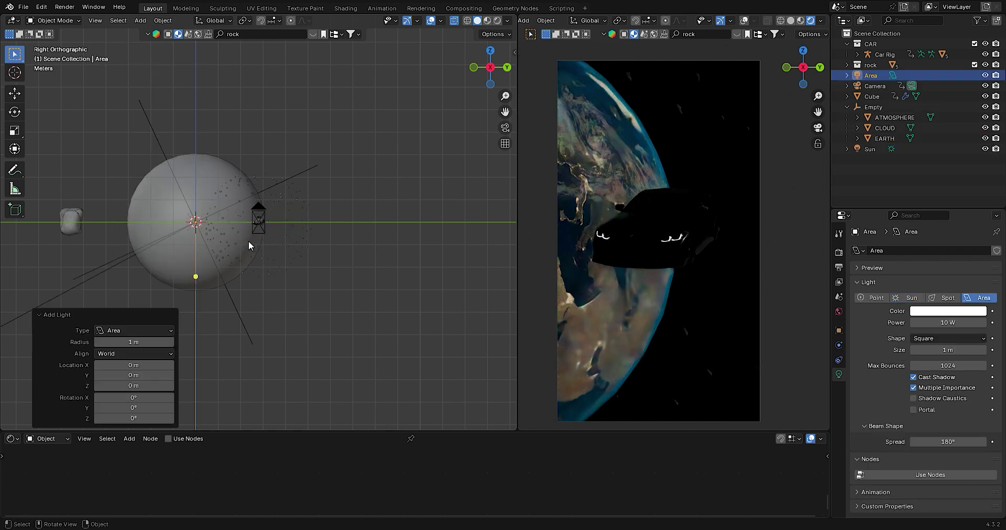
pyautogui.click(489, 51)
pyautogui.press('g')
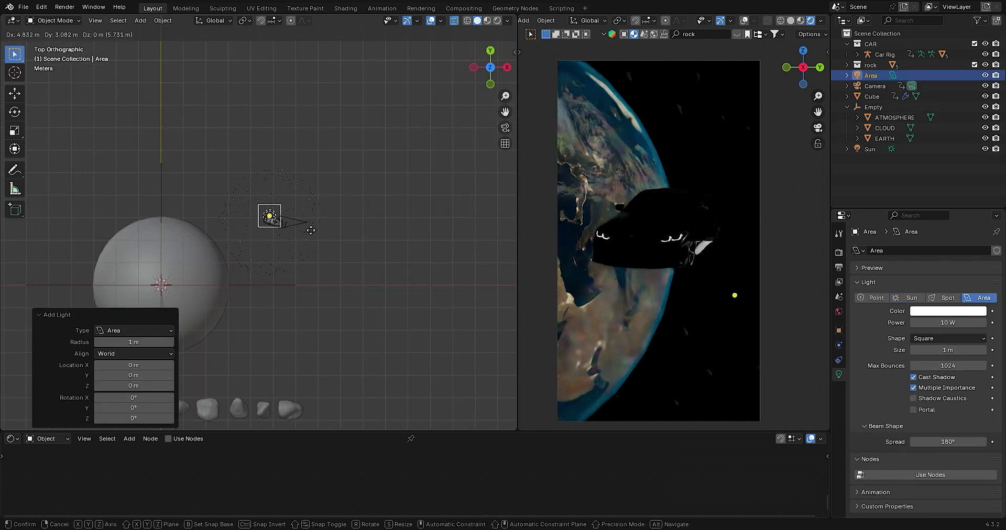
pyautogui.click(311, 231)
pyautogui.press('KP_3')
pyautogui.press('KP_Decimal')
pyautogui.press('g')
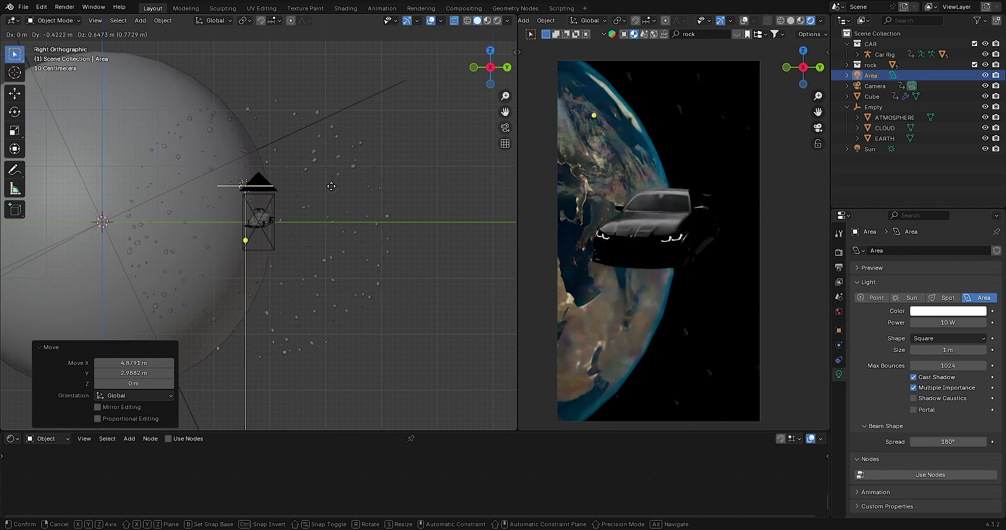
pyautogui.click(329, 190)
pyautogui.click(923, 342)
pyautogui.click(931, 371)
# Set the Area light's location to 4, 2.3, 0.9 m and keyframe it
pyautogui.click(838, 330)
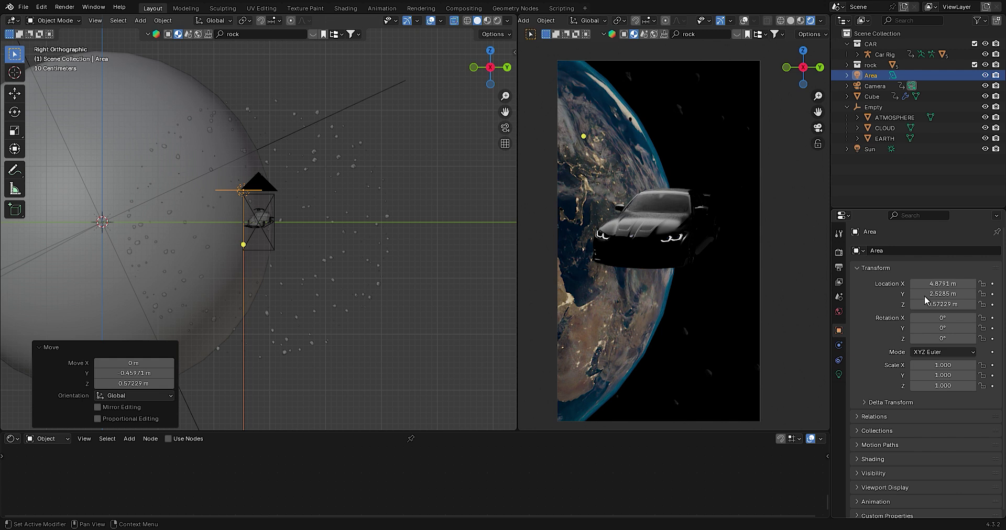
pyautogui.moveTo(938, 284); pyautogui.dragTo(938, 284)
pyautogui.write('4')
pyautogui.press('Return')
pyautogui.click(954, 294)
pyautogui.write('2')
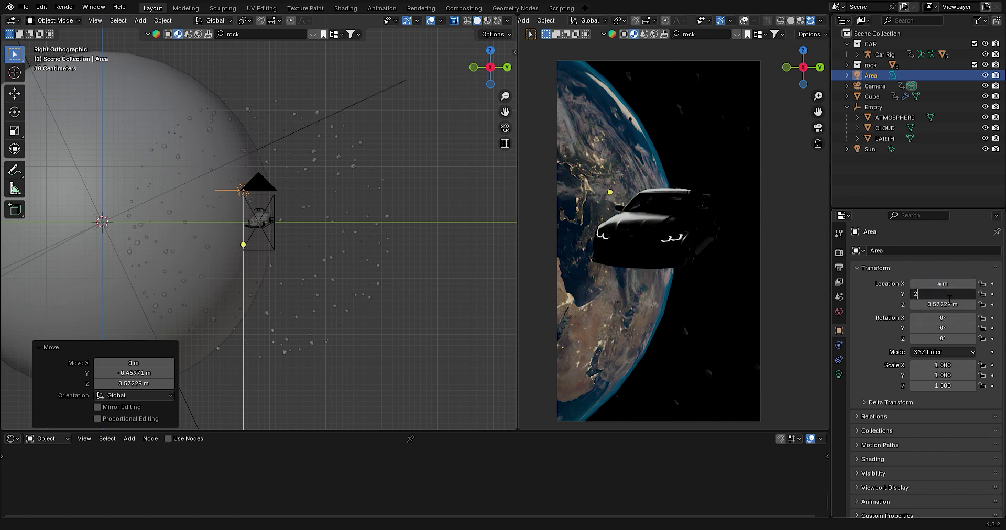
pyautogui.write('.3')
pyautogui.press('Return')
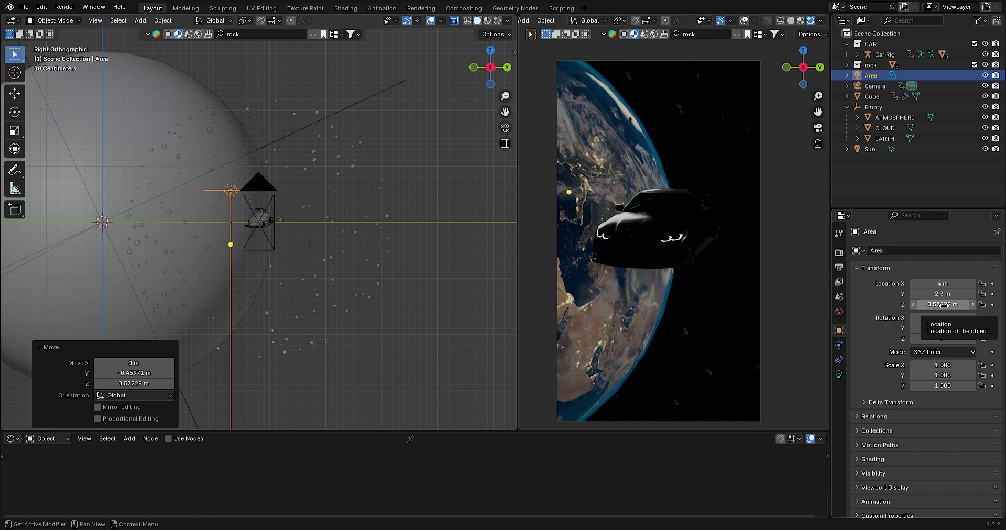
pyautogui.click(943, 304)
pyautogui.press('BackSpace')
pyautogui.write('0.9')
pyautogui.press('Return')
pyautogui.click(992, 284)
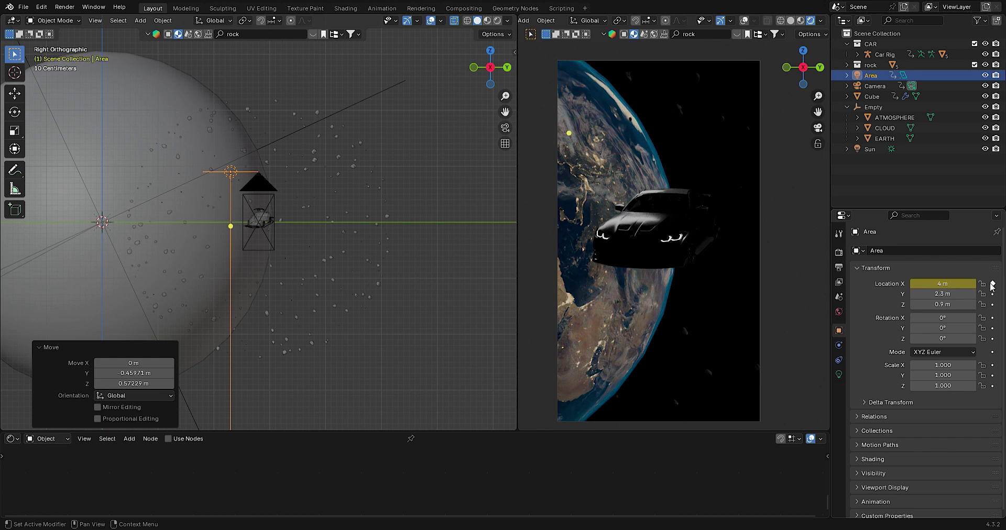
pyautogui.click(992, 293)
pyautogui.click(992, 304)
# Rotate the Area light 60° on X and -30° on Z, keyframing the rotation
pyautogui.click(947, 319)
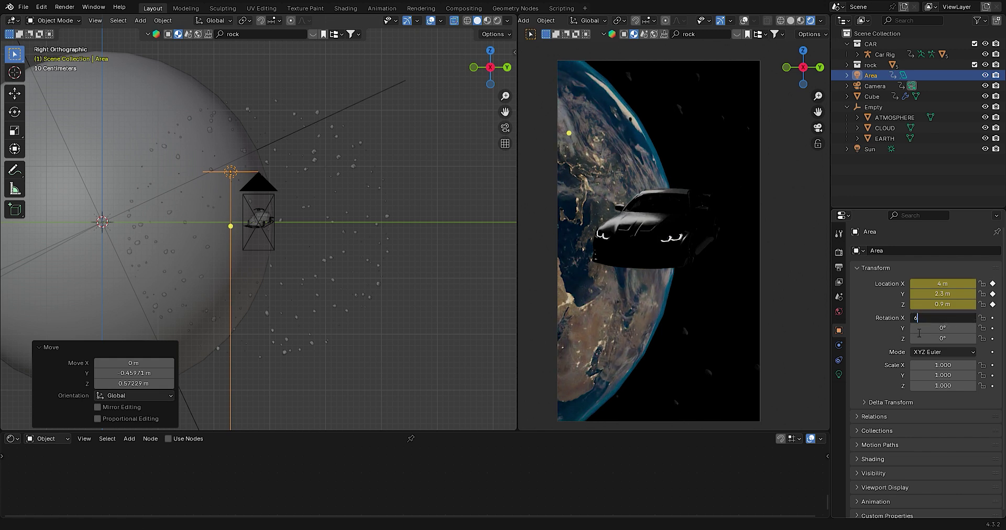
pyautogui.write('0')
pyautogui.press('Return')
pyautogui.click(945, 339)
pyautogui.write('-3')
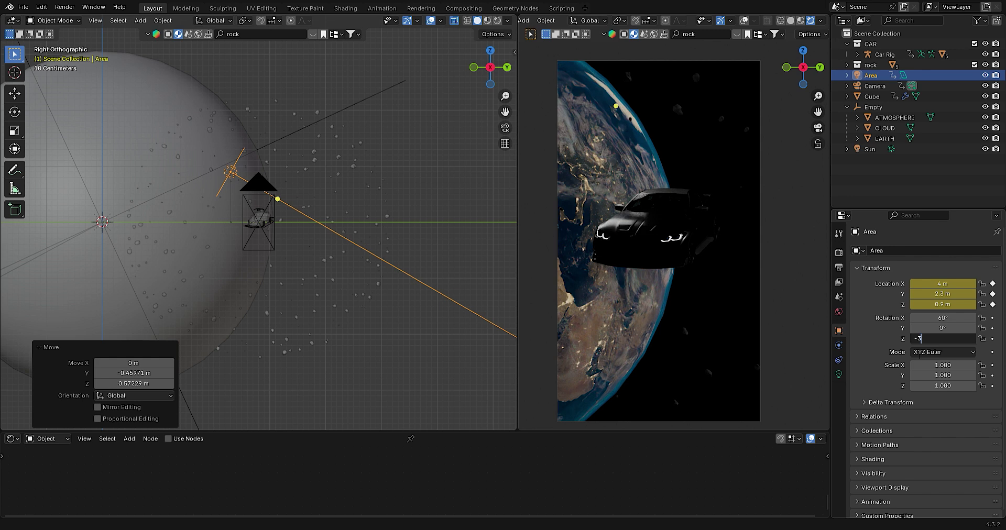
pyautogui.write('0')
pyautogui.press('Return')
pyautogui.press('i')
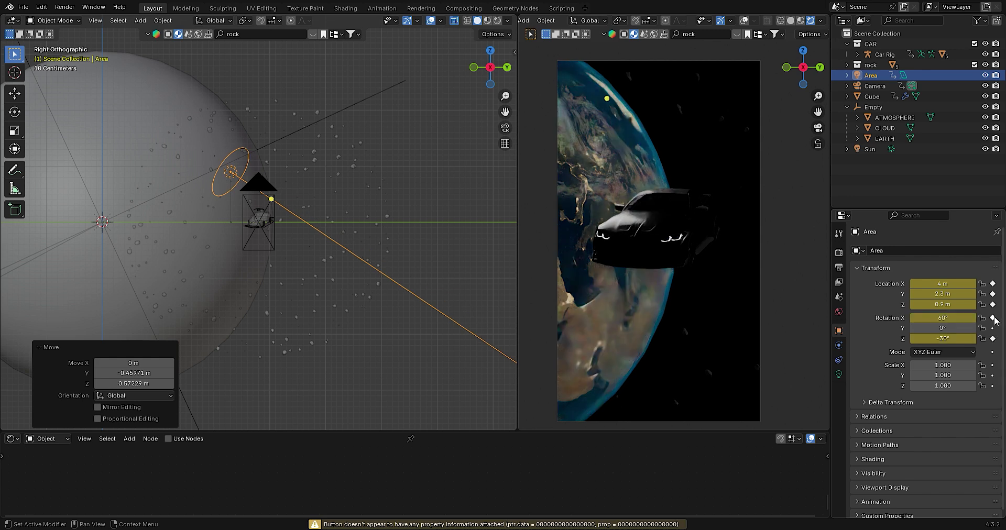
# Set the Area light power to 5 W and keyframe it
pyautogui.click(838, 374)
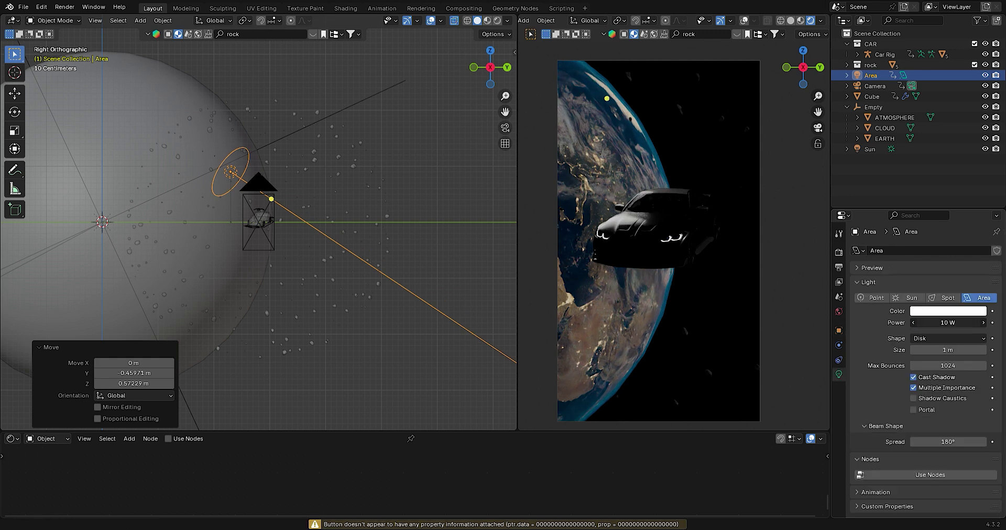
pyautogui.write('5')
pyautogui.press('Return')
pyautogui.press('i')
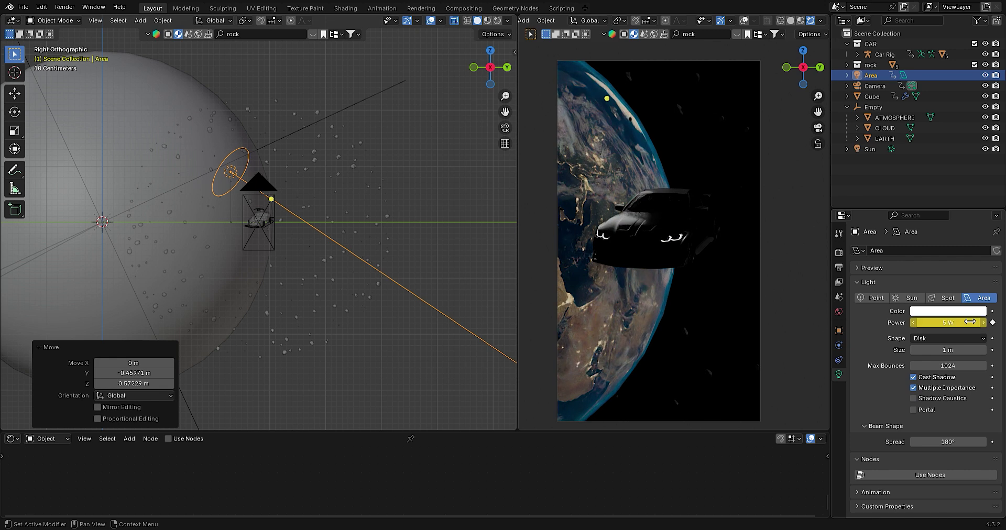
# Switch the bottom editor back to the Timeline
pyautogui.click(11, 443)
pyautogui.click(161, 351)
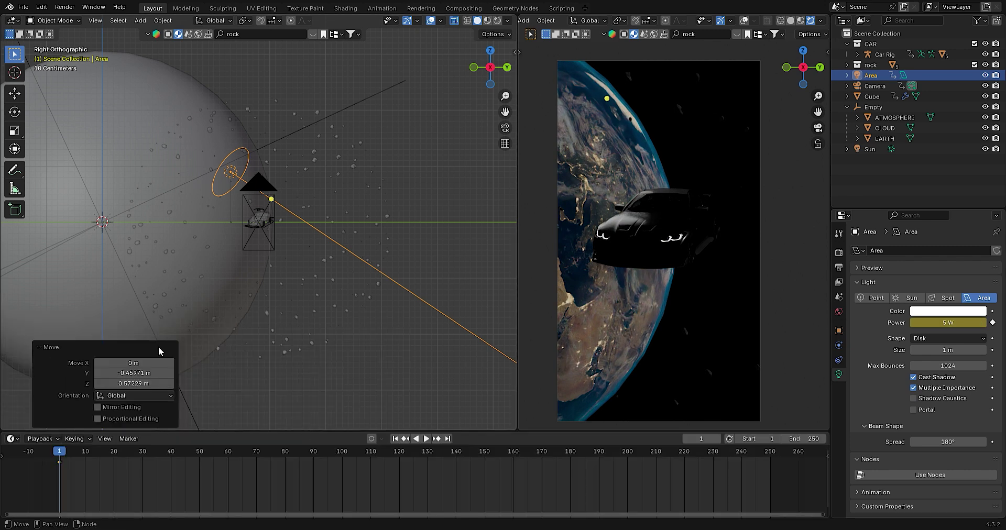
pyautogui.moveTo(308, 438); pyautogui.dragTo(309, 451)
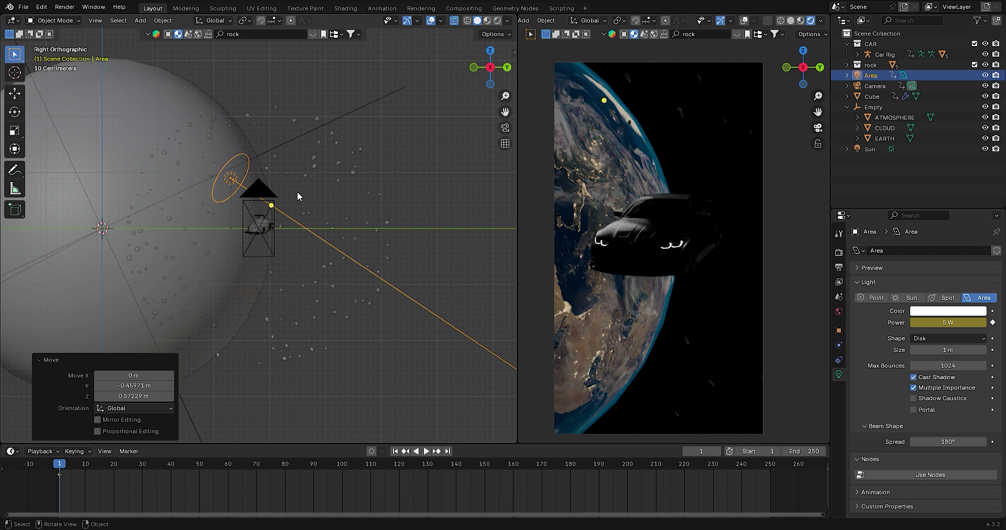
pyautogui.scroll(3, 297, 192)
pyautogui.hotkey('shift', 'a')
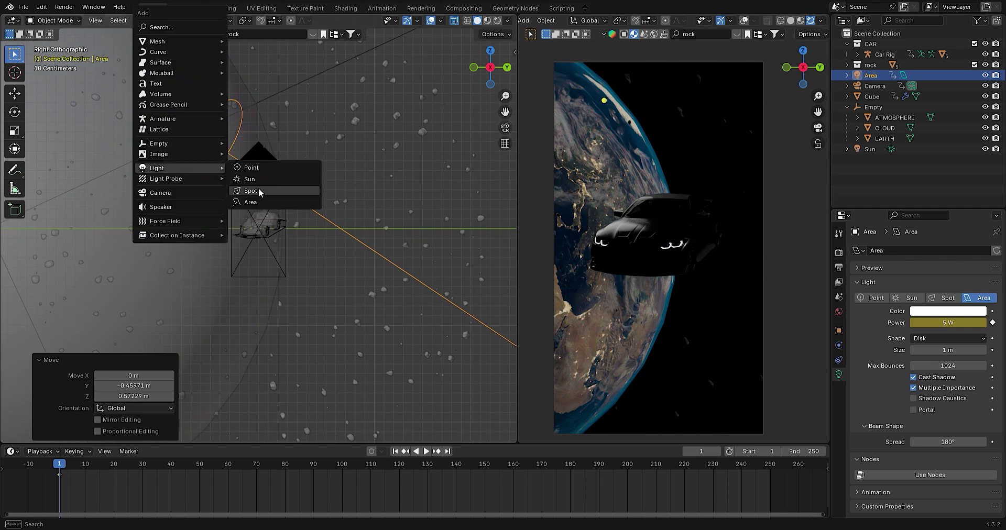
# Add a second Area light, Area.001, and place it beside the camera near the car
pyautogui.click(251, 202)
pyautogui.press('g')
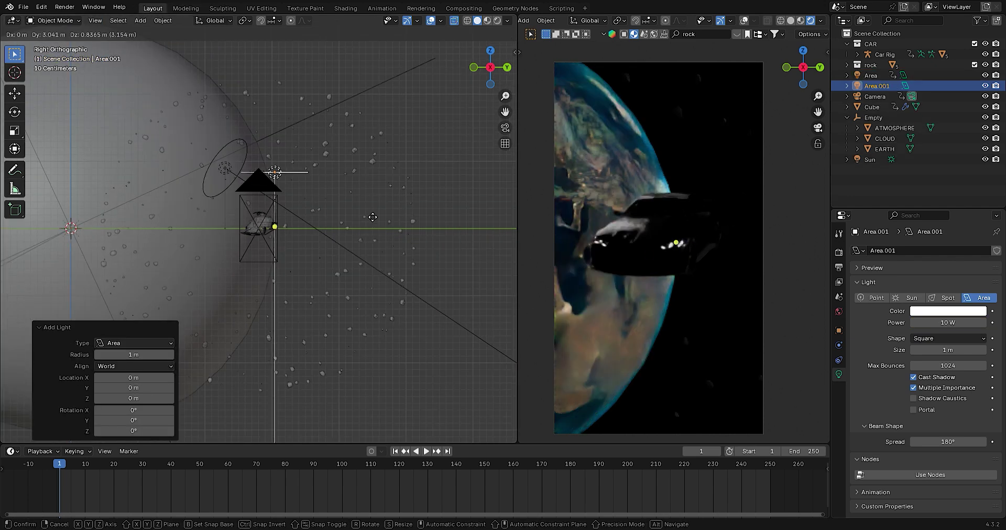
pyautogui.click(372, 216)
pyautogui.press('KP_7')
pyautogui.press('g')
pyautogui.click(375, 265)
pyautogui.scroll(2, 373, 265)
pyautogui.click(507, 20)
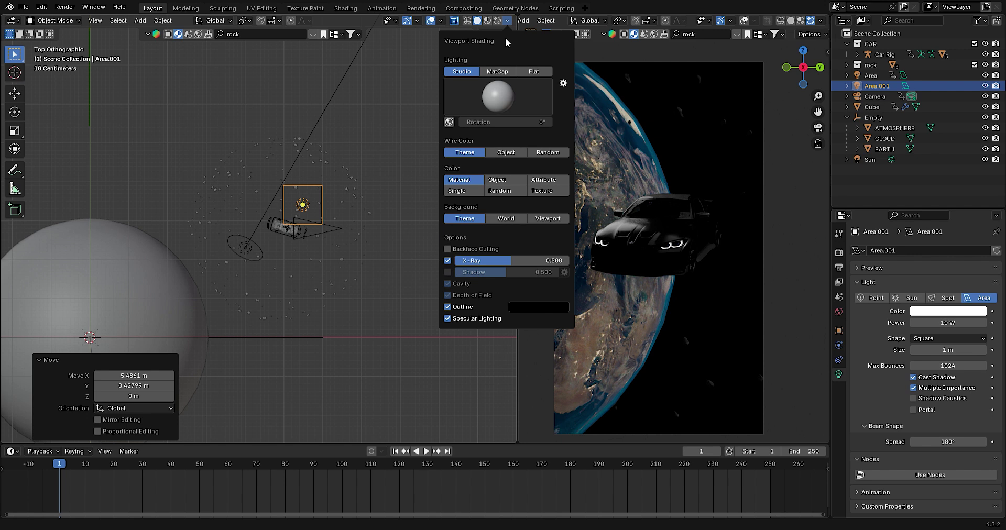
# Move the Area.001 light up-left of the car, checking its placement from above
pyautogui.moveTo(408, 78); pyautogui.dragTo(412, 205, button='middle')
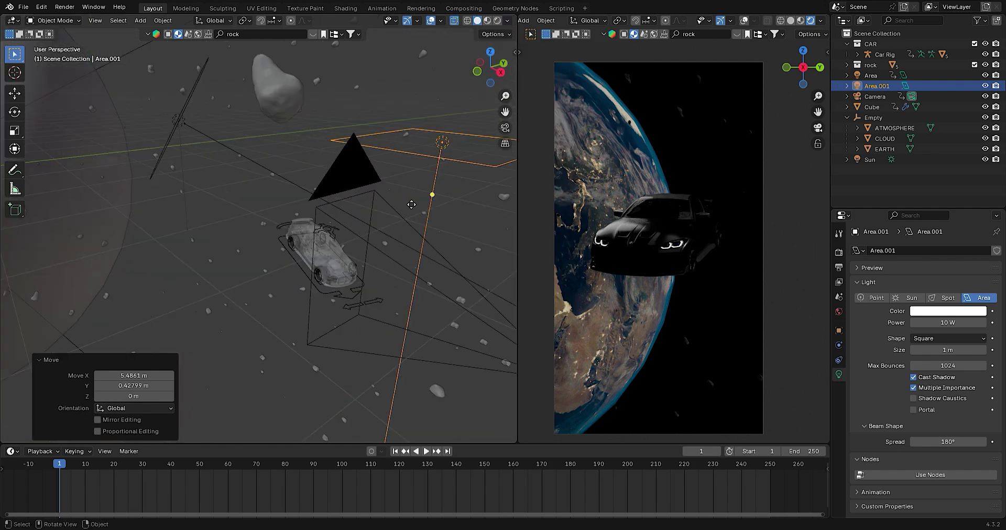
pyautogui.press('g')
pyautogui.click(409, 205)
pyautogui.scroll(-5, 354, 264)
pyautogui.moveTo(404, 197)
pyautogui.mouseDown(button='middle')
pyautogui.moveTo(367, 236)
pyautogui.moveTo(423, 205)
pyautogui.mouseUp(button='middle')
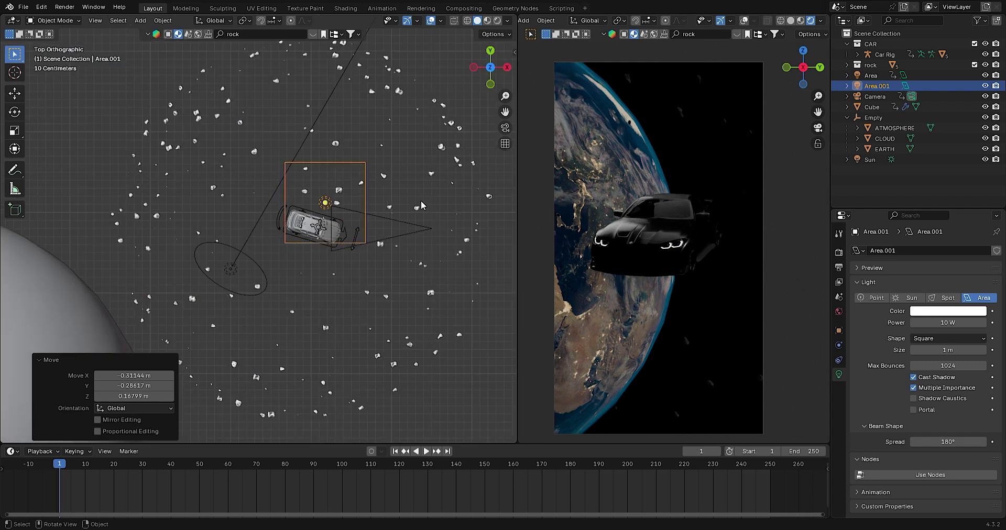
pyautogui.press('g')
pyautogui.click(385, 184)
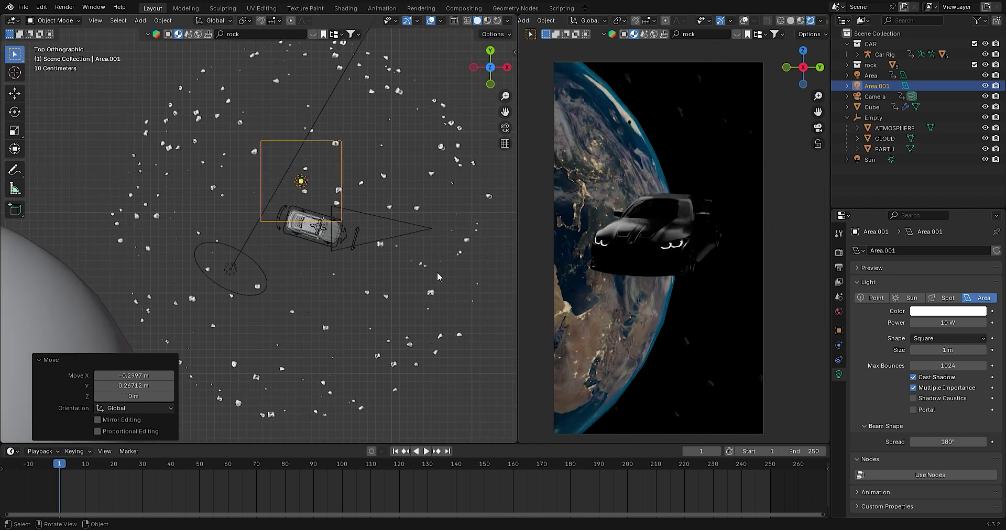
pyautogui.click(872, 106)
pyautogui.scroll(-1, 252, 256)
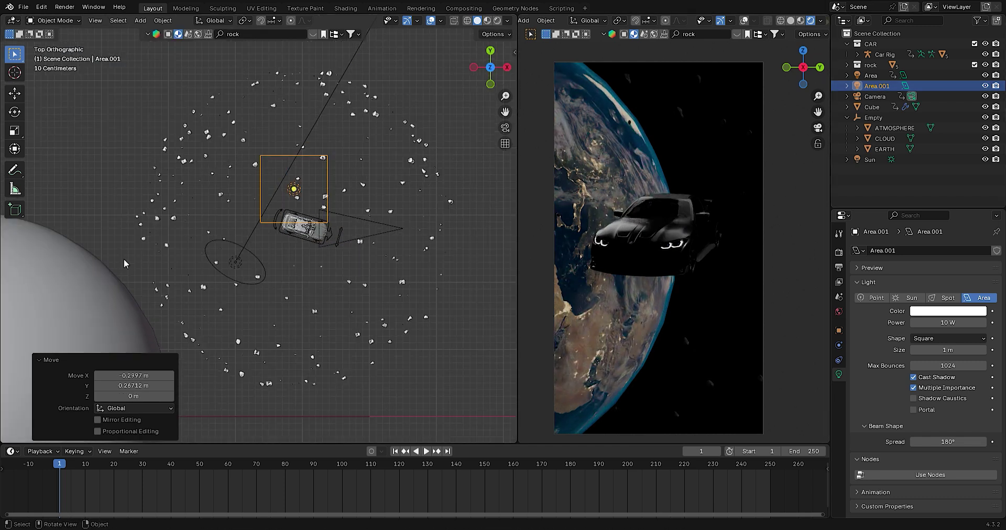
# Set the disk Area light's size to 2 m
pyautogui.click(259, 259)
pyautogui.doubleClick(948, 350)
pyautogui.write('2')
pyautogui.press('Return')
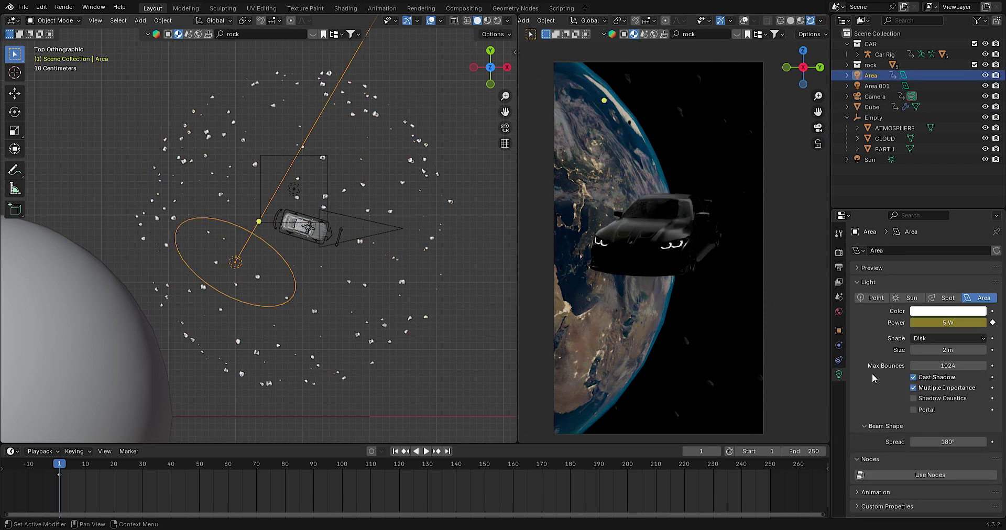
# Select Area.001 and set its location X to 4.68 m and Y to 2 m
pyautogui.click(295, 180)
pyautogui.click(295, 179)
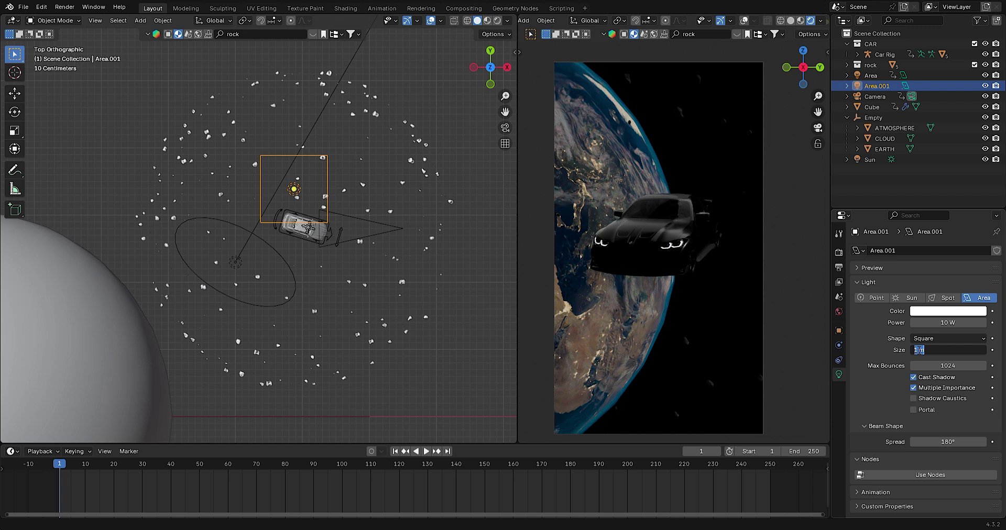
pyautogui.click(839, 330)
pyautogui.click(953, 285)
pyautogui.write('8')
pyautogui.press('Tab')
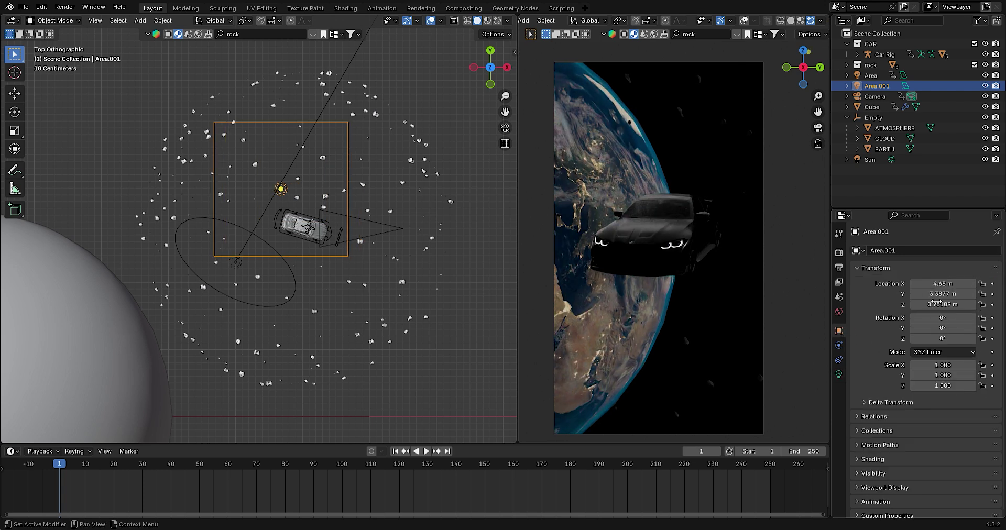
pyautogui.write('2')
pyautogui.press('Return')
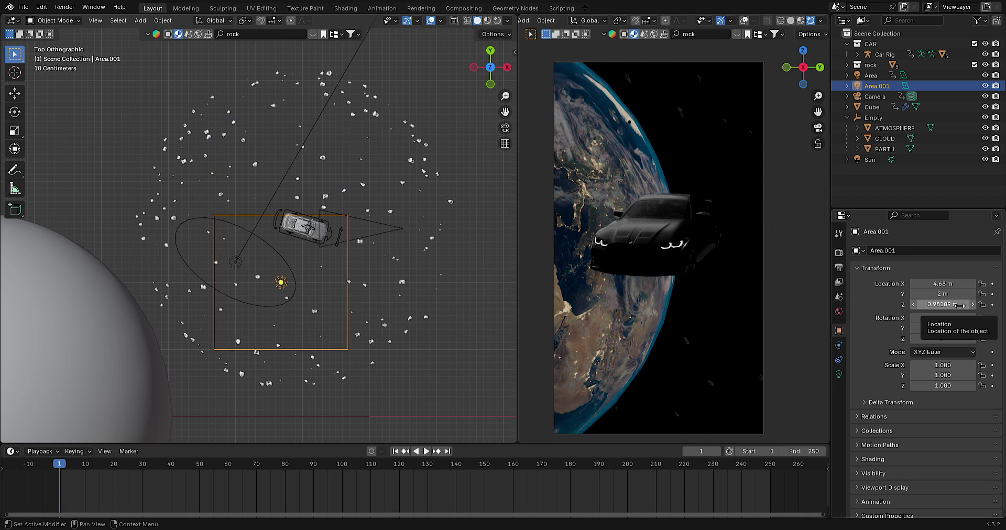
# Set Area.001 Z to 0.45 m and rotation to 60° X, 3.6° Z, keyframing both
pyautogui.write('45')
pyautogui.press('Tab')
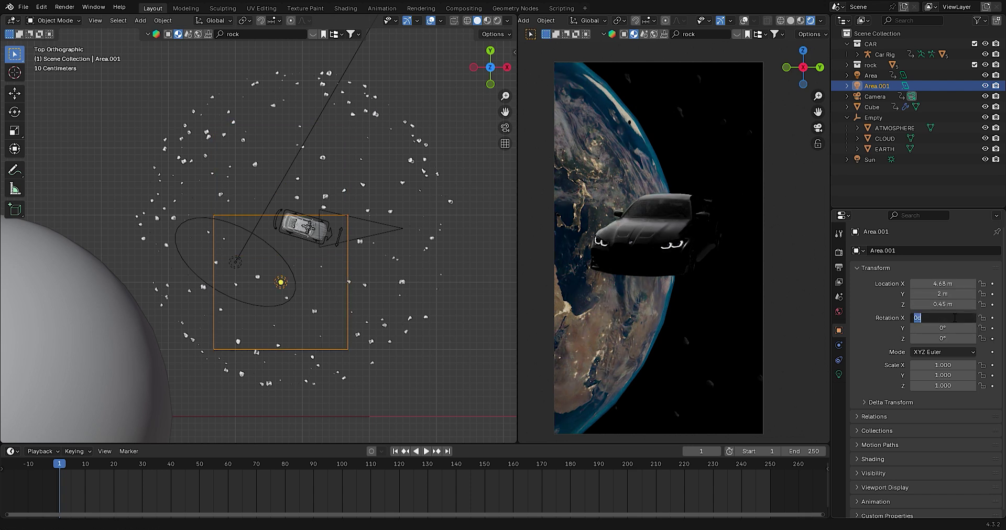
pyautogui.write('60')
pyautogui.press('Return')
pyautogui.press('i')
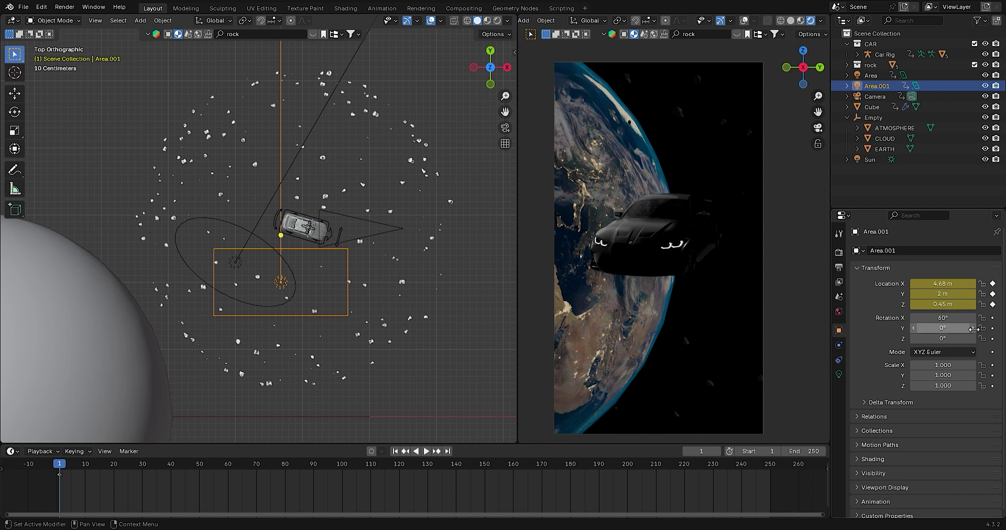
pyautogui.click(947, 339)
pyautogui.write('3.6')
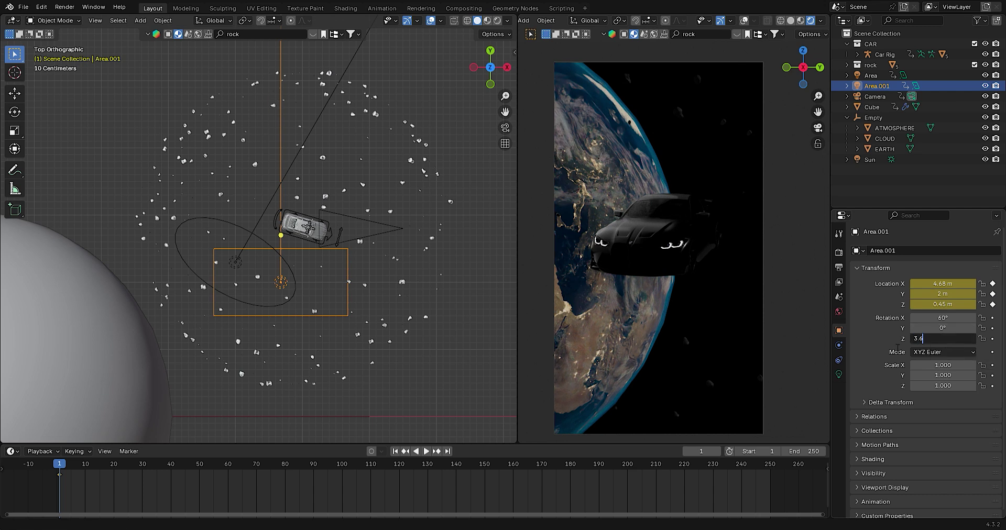
pyautogui.press('Return')
pyautogui.press('i')
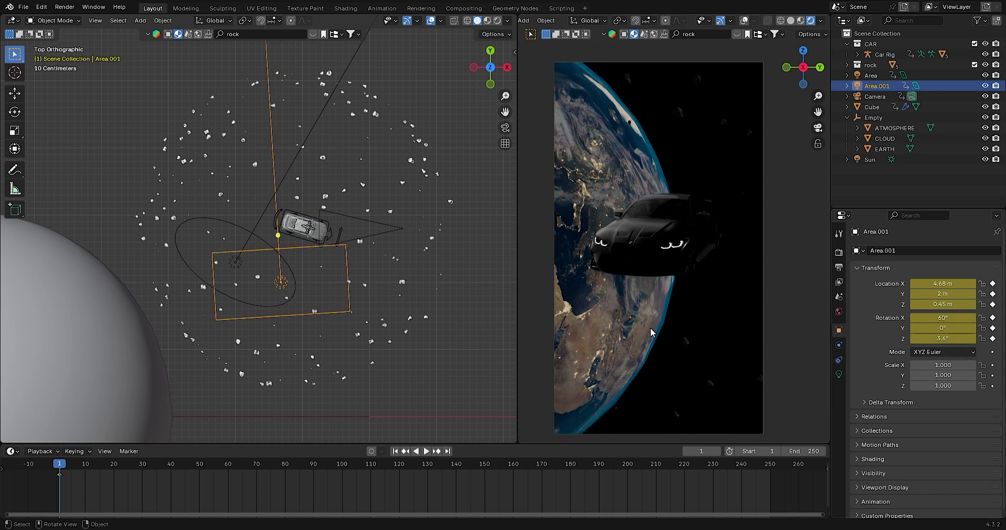
# Change Area.001's shape to Disk and hide the rock collection in the viewport
pyautogui.moveTo(489, 67); pyautogui.dragTo(474, 86)
pyautogui.click(838, 373)
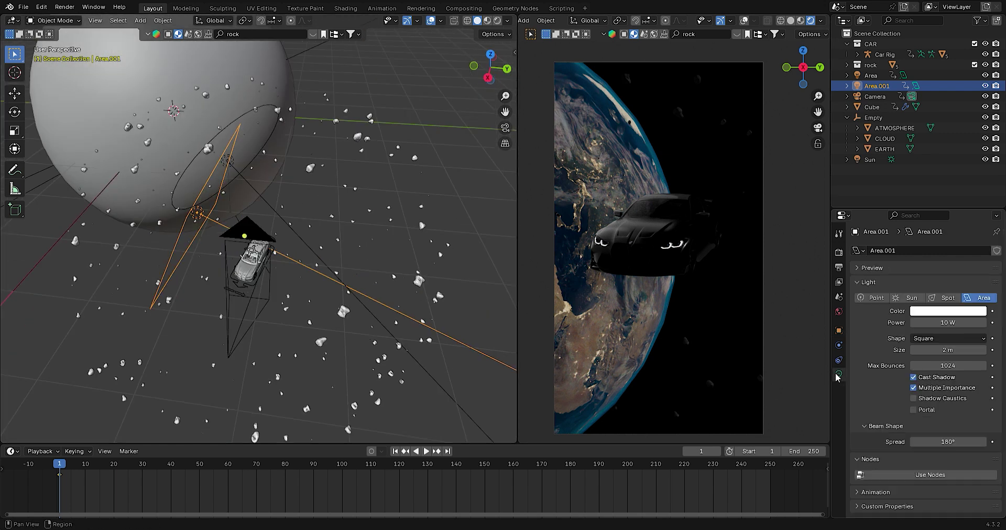
pyautogui.click(948, 338)
pyautogui.click(942, 360)
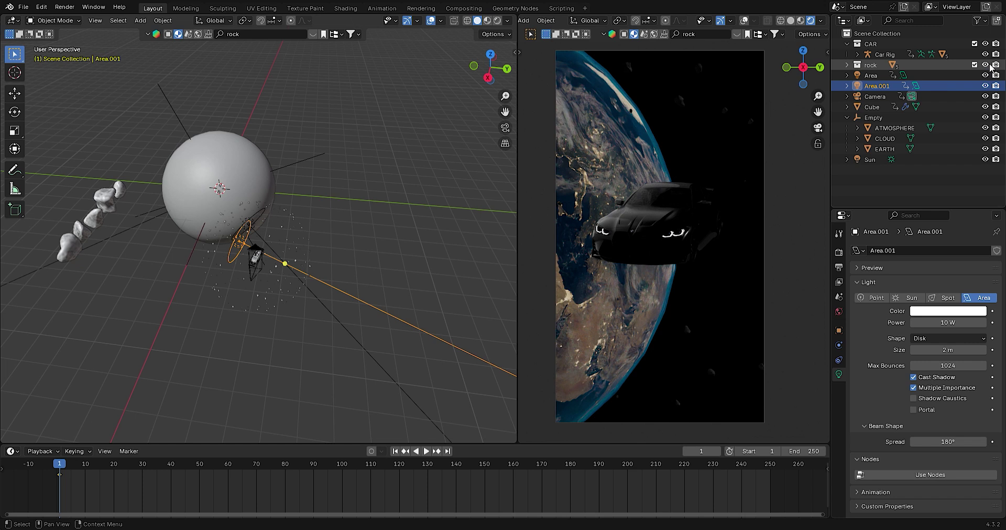
pyautogui.click(984, 64)
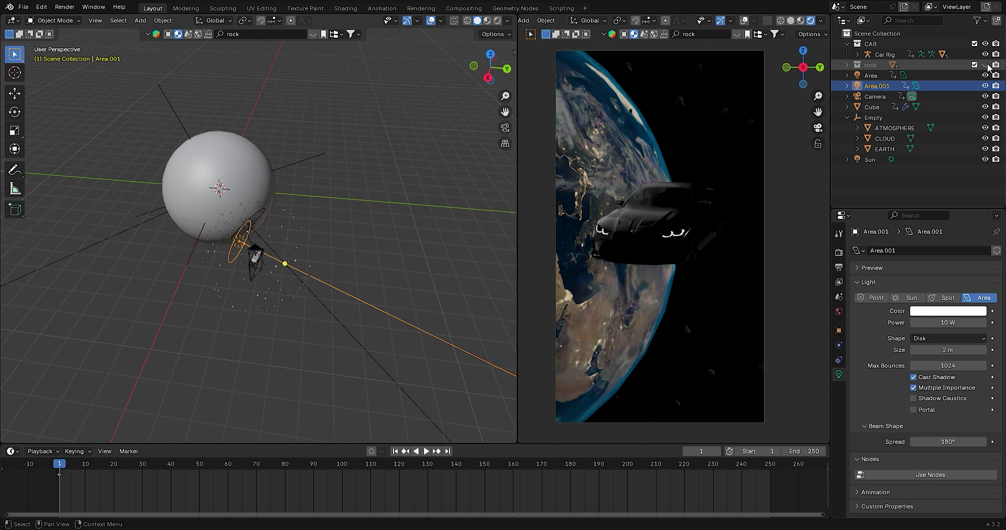
pyautogui.hotkey('shift', 'a')
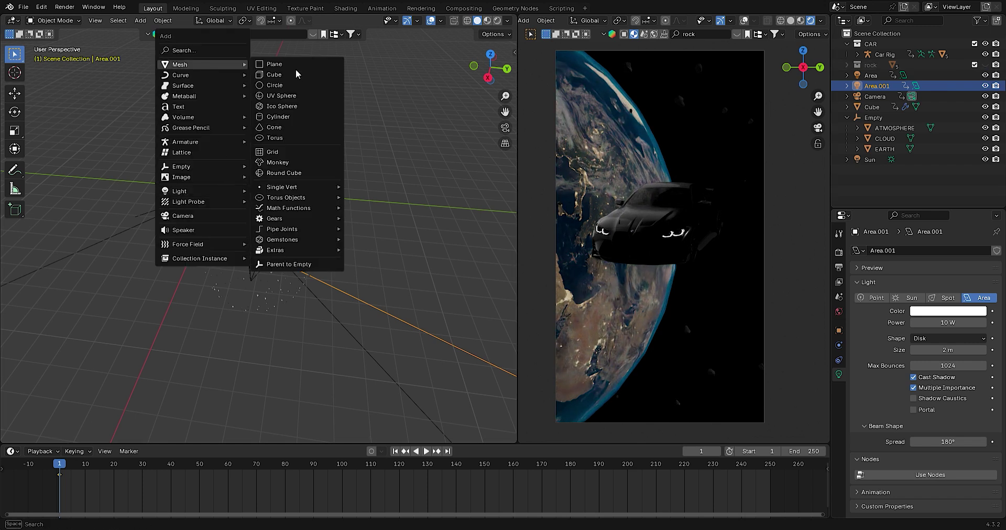
# Add a cube, scale it by 8, then set its scale to 15
pyautogui.click(295, 70)
pyautogui.press('s')
pyautogui.press('8')
pyautogui.press('Return')
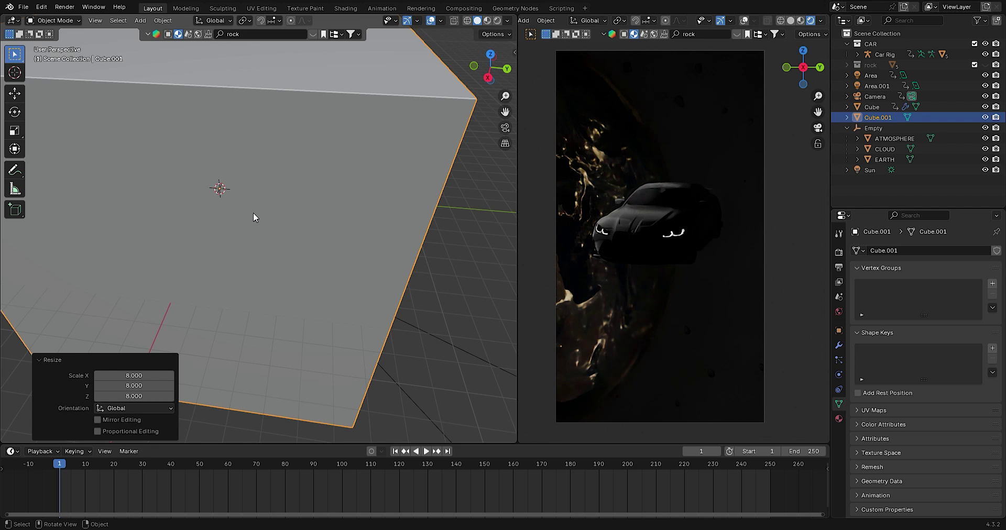
pyautogui.click(838, 330)
pyautogui.write('5')
pyautogui.press('Return')
# Set the cube's viewport display to show it only as Bounds
pyautogui.scroll(-3, 309, 260)
pyautogui.scroll(-2, 309, 260)
pyautogui.scroll(-2, 887, 459)
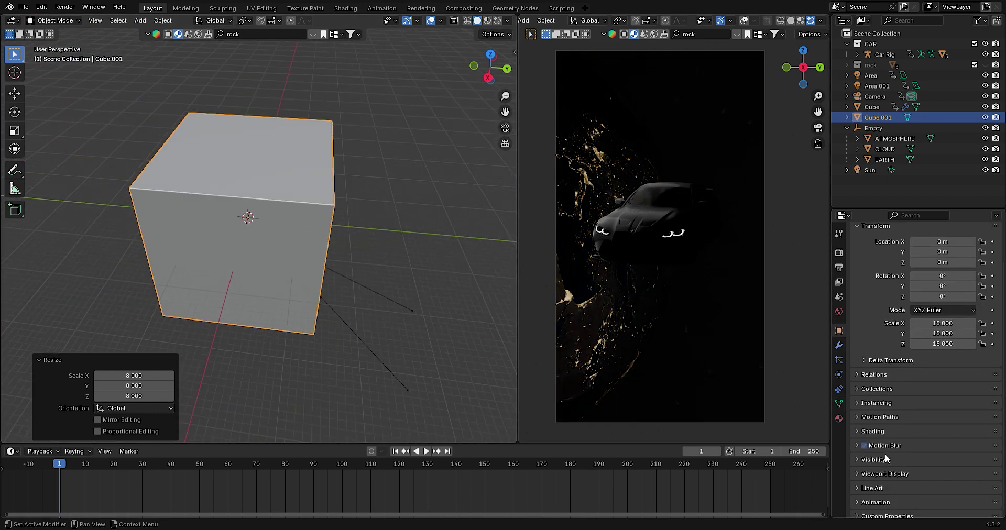
pyautogui.click(885, 474)
pyautogui.scroll(-4, 894, 475)
pyautogui.click(922, 494)
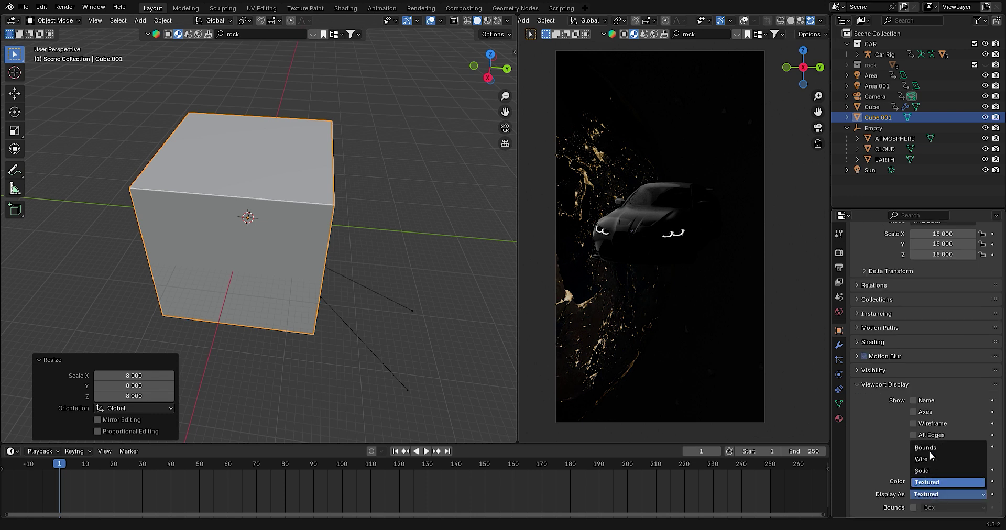
pyautogui.click(925, 447)
pyautogui.moveTo(490, 66); pyautogui.dragTo(484, 71)
# Name the cube's material 'fogg' and rename the object 'volume'
pyautogui.scroll(3, 547, 298)
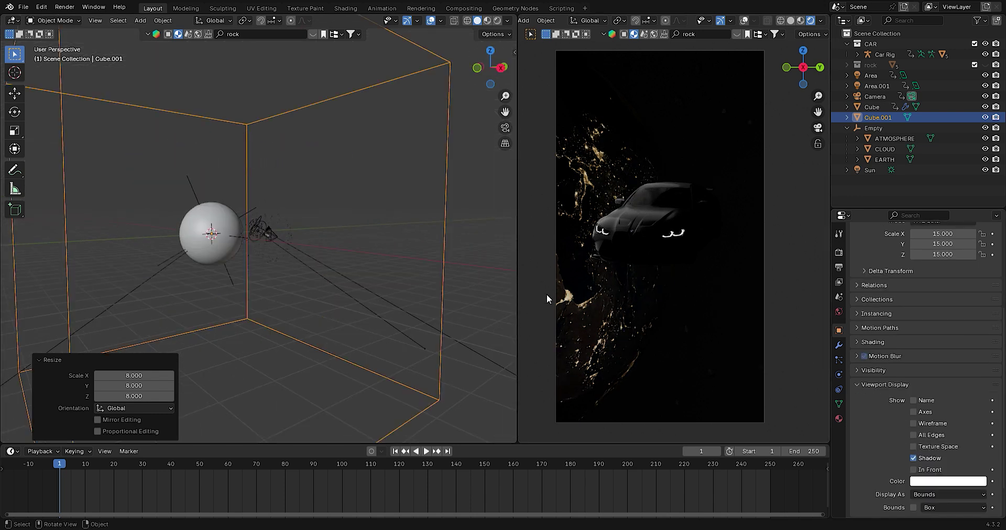
pyautogui.click(839, 419)
pyautogui.click(901, 296)
pyautogui.write('fogg')
pyautogui.press('Return')
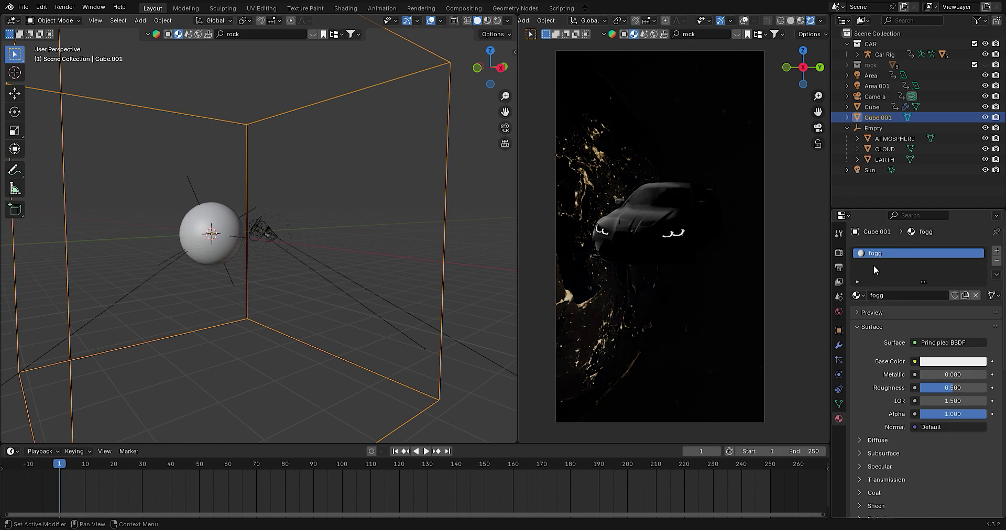
pyautogui.press('F2')
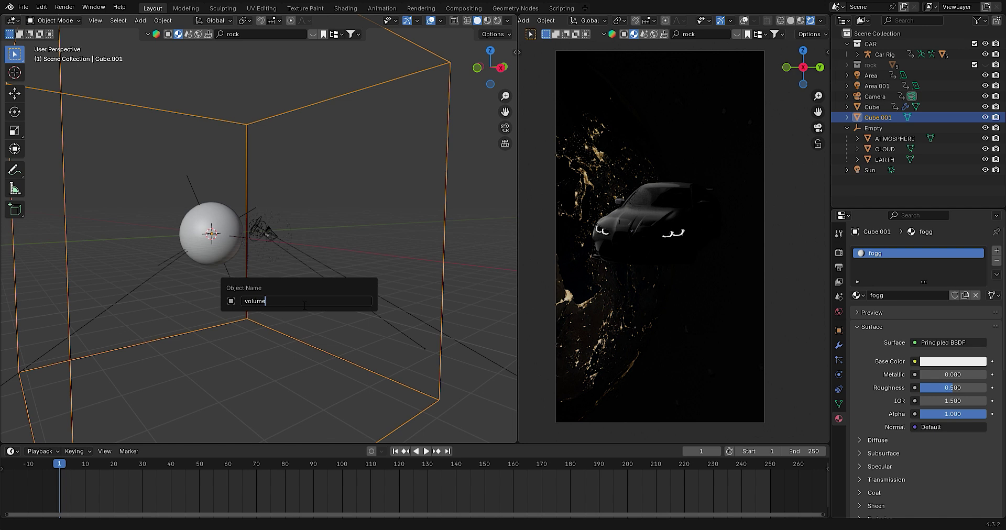
pyautogui.press('Return')
# Turn the bottom area into a Shader Editor and swap Principled BSDF for Principled Volume
pyautogui.moveTo(169, 443); pyautogui.dragTo(17, 356)
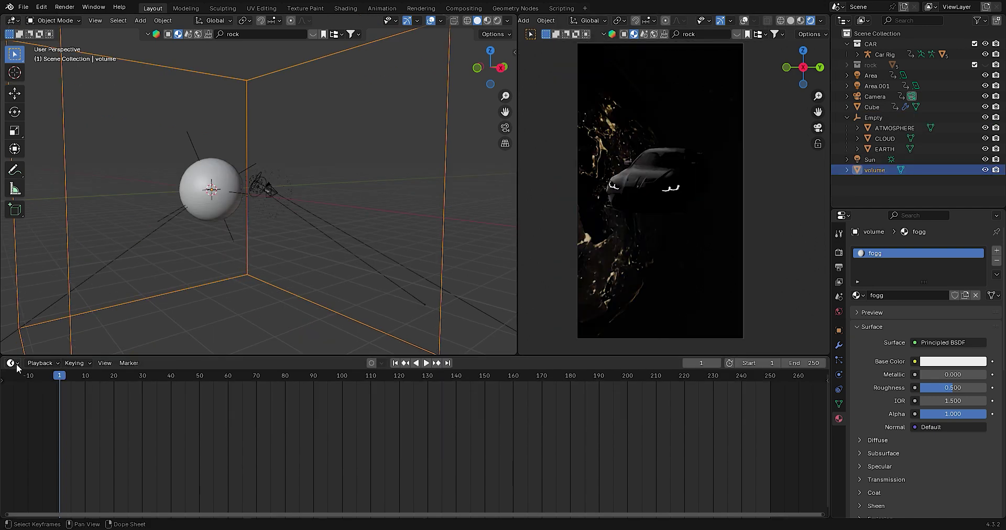
pyautogui.click(11, 363)
pyautogui.click(31, 461)
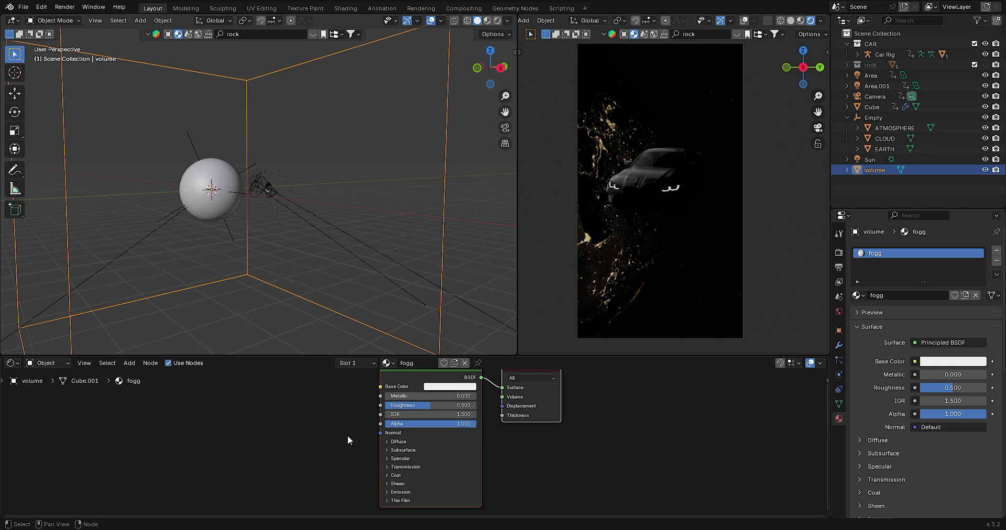
pyautogui.press('x')
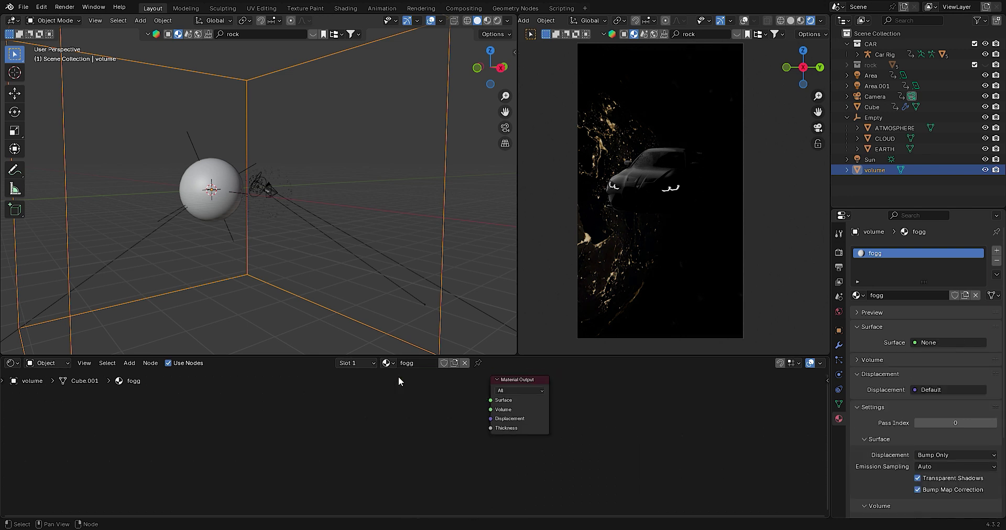
pyautogui.hotkey('shift', 'a')
pyautogui.write('volume')
pyautogui.click(441, 417)
pyautogui.click(441, 413)
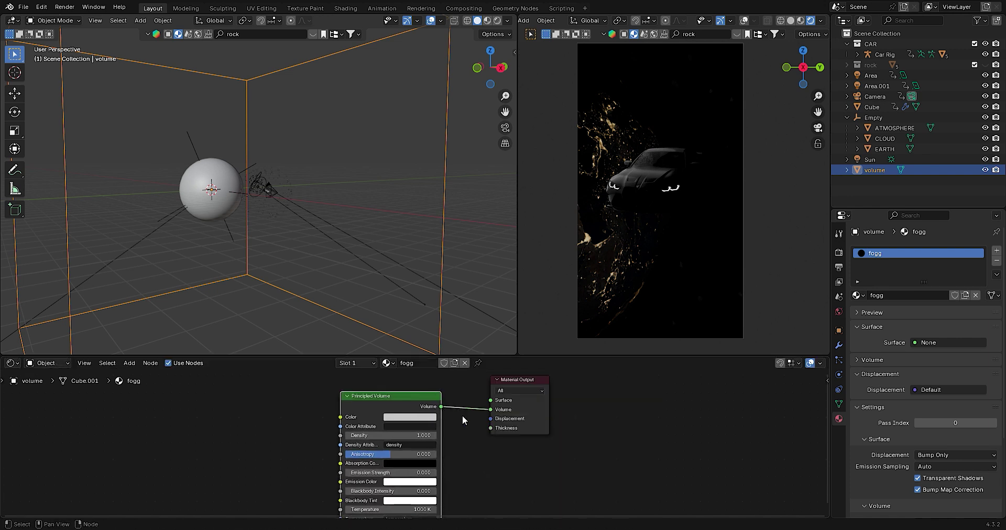
# Set the Principled Volume density to 0.01 and anisotropy to 0.95
pyautogui.write('0.01')
pyautogui.press('Return')
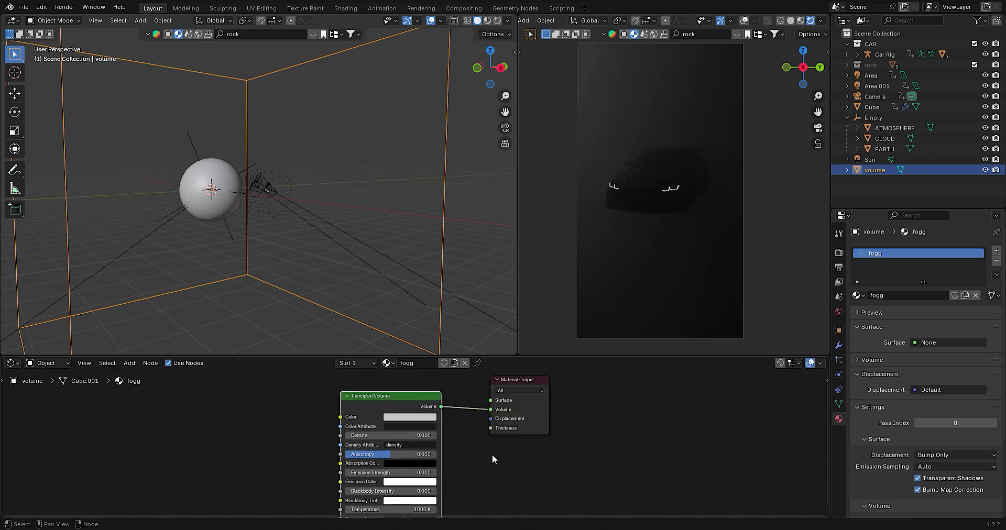
pyautogui.click(409, 453)
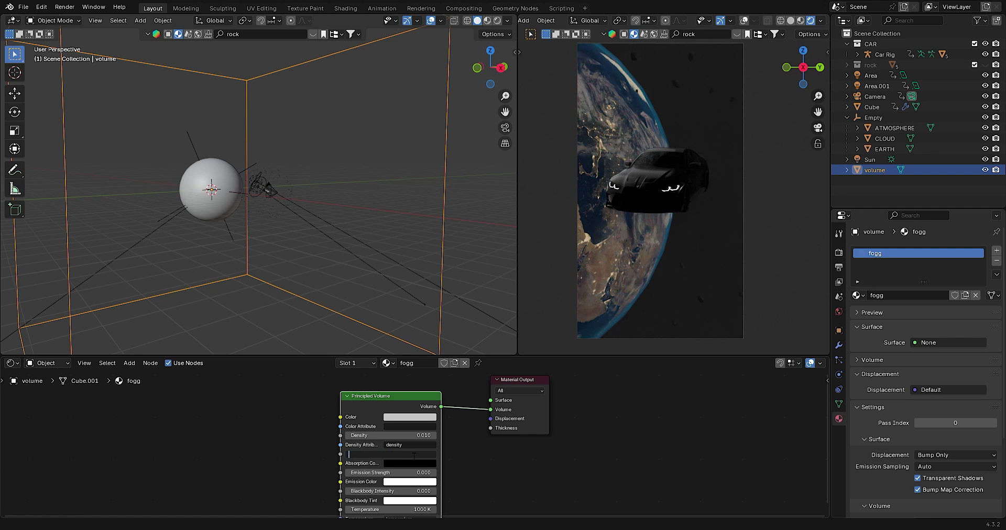
pyautogui.write('0.95')
pyautogui.press('Return')
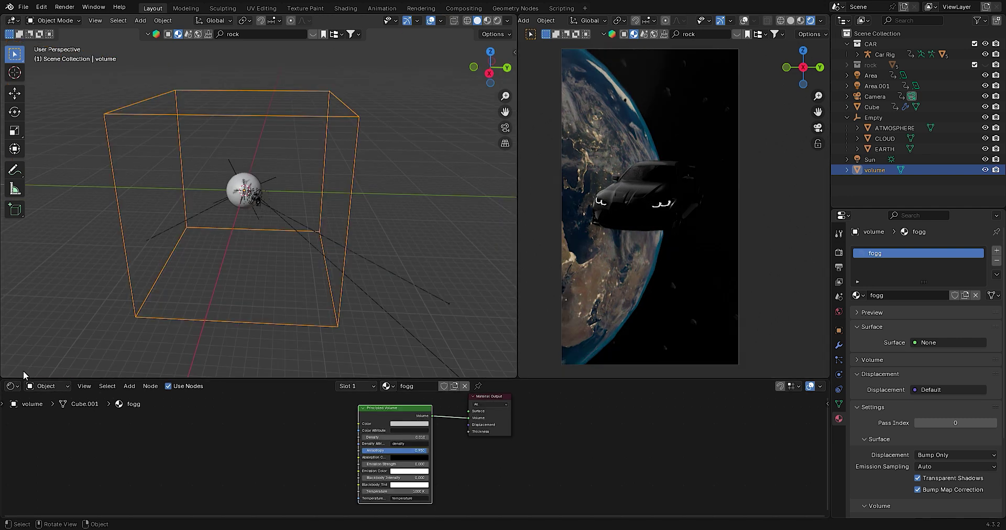
pyautogui.click(43, 385)
# Switch the node editor to the World shader and add a Noise Texture node
pyautogui.click(49, 423)
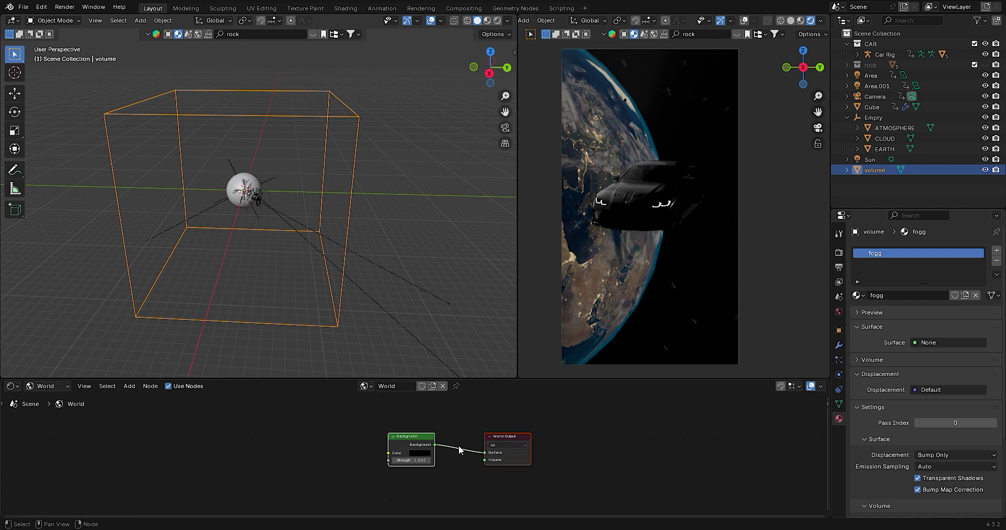
pyautogui.moveTo(368, 449); pyautogui.dragTo(467, 452, button='middle')
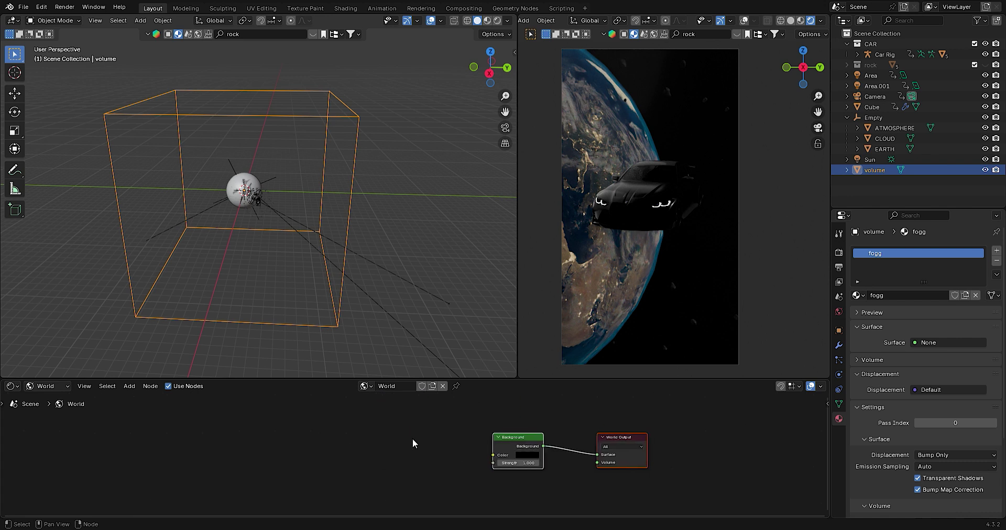
pyautogui.hotkey('shift', 'a')
pyautogui.write('noise')
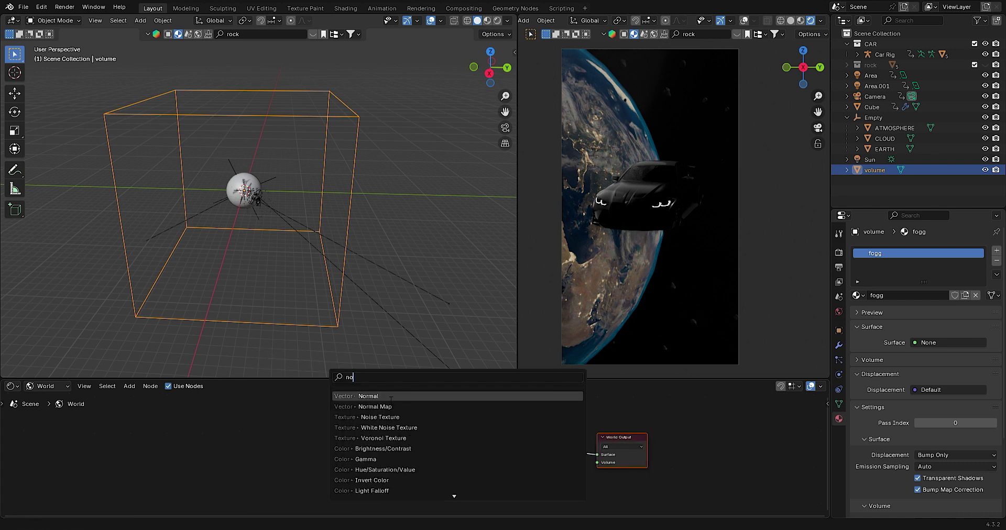
pyautogui.press('Return')
pyautogui.moveTo(463, 382); pyautogui.dragTo(463, 286)
pyautogui.press('Home')
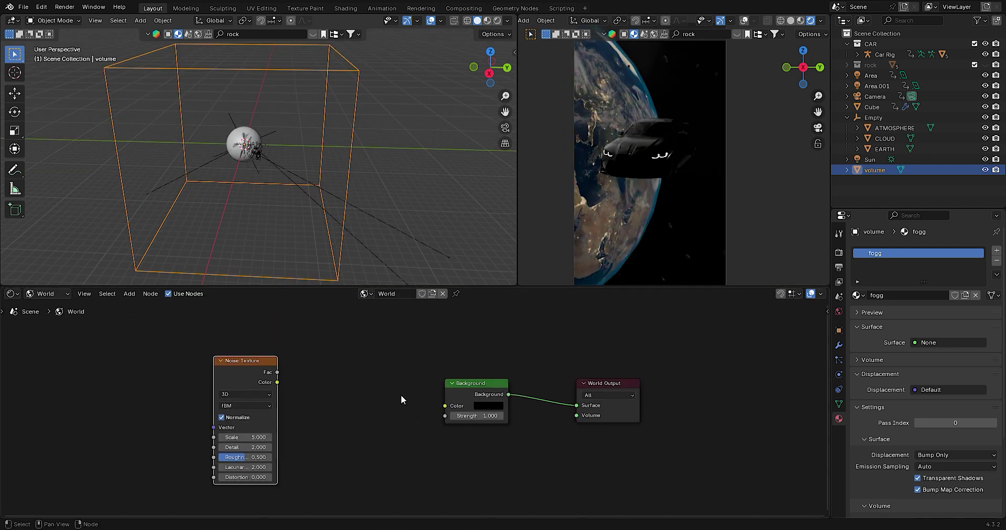
# Set the Noise Texture Scale to 150 and Detail to 15
pyautogui.scroll(2, 400, 394)
pyautogui.click(195, 448)
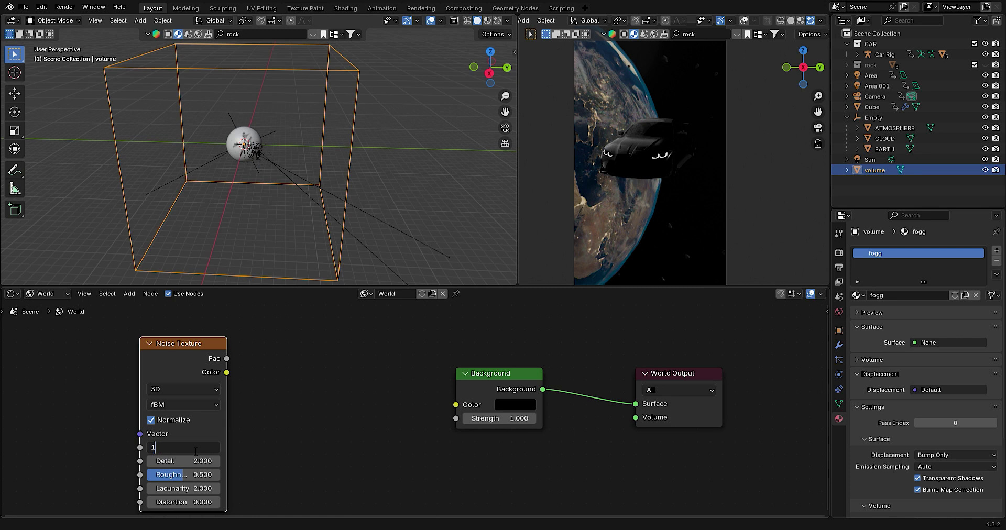
pyautogui.write('50')
pyautogui.press('Return')
pyautogui.click(200, 460)
pyautogui.write('15')
pyautogui.press('Return')
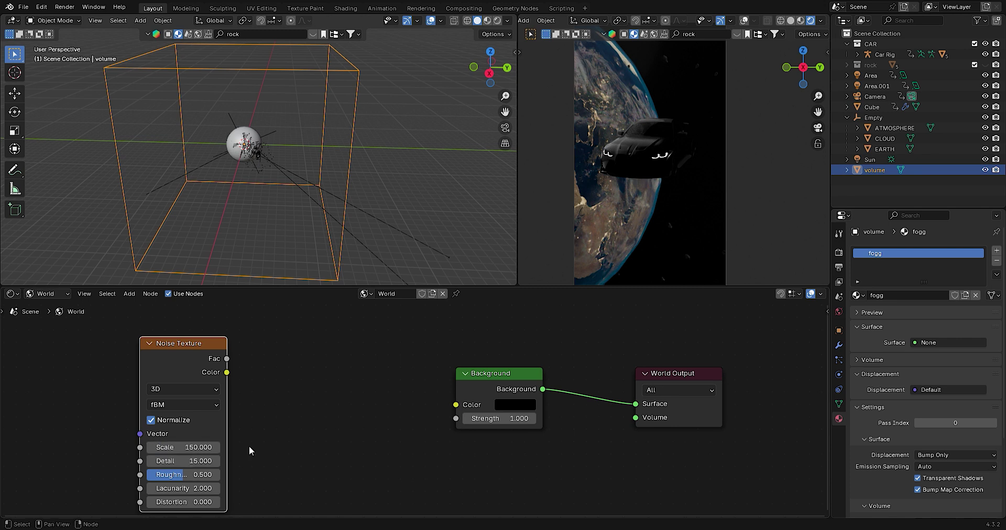
# Add a Color Ramp fed by the noise Fac, with its black stop at 0.75
pyautogui.hotkey('shift', 'a')
pyautogui.write('c')
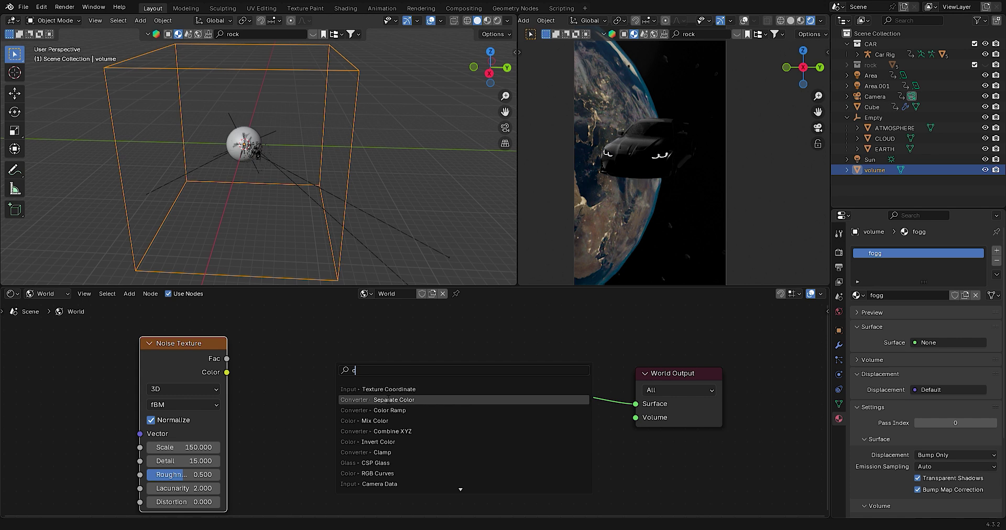
pyautogui.press('Return')
pyautogui.click(380, 414)
pyautogui.moveTo(226, 359); pyautogui.dragTo(255, 465)
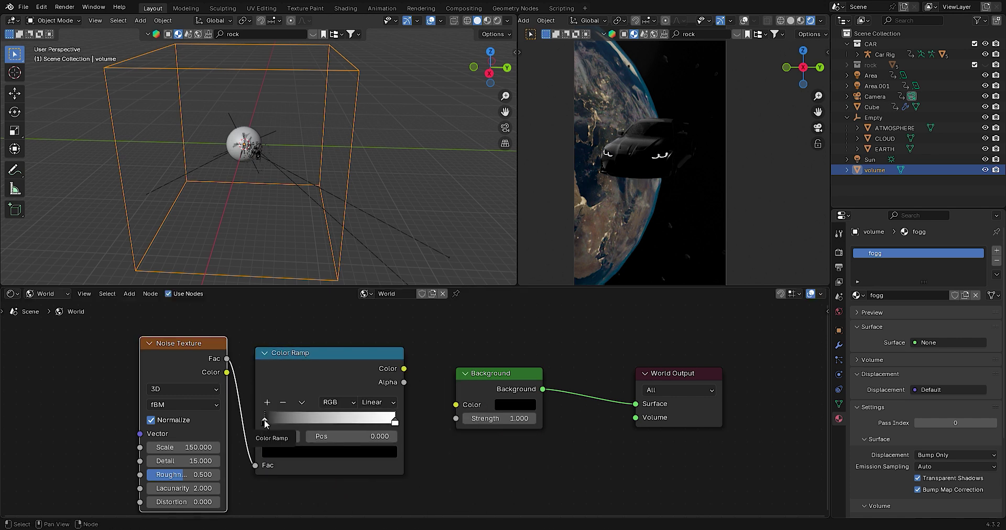
pyautogui.moveTo(264, 422); pyautogui.dragTo(361, 422)
# Wire the ramp colour into the Background and set its strength to 25
pyautogui.moveTo(404, 368); pyautogui.dragTo(456, 404)
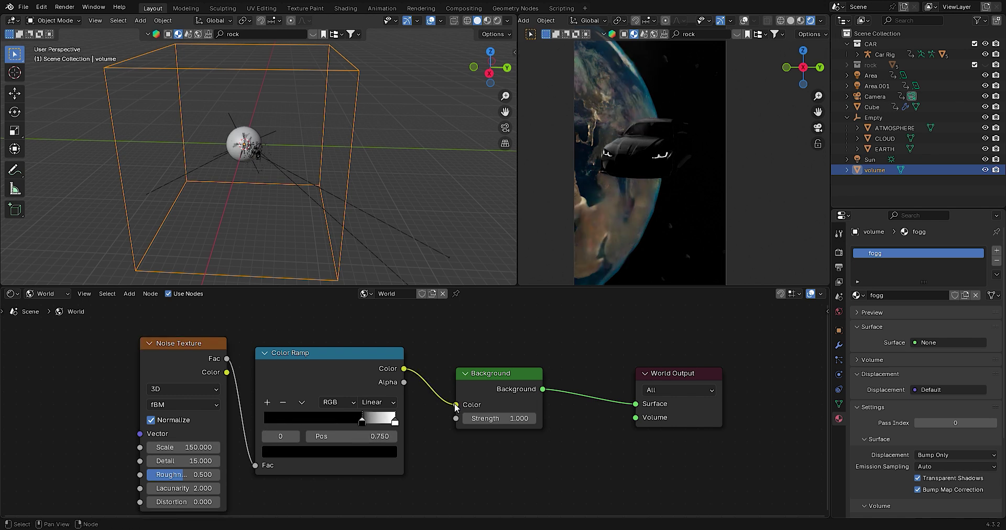
pyautogui.click(509, 418)
pyautogui.write('25')
pyautogui.press('Return')
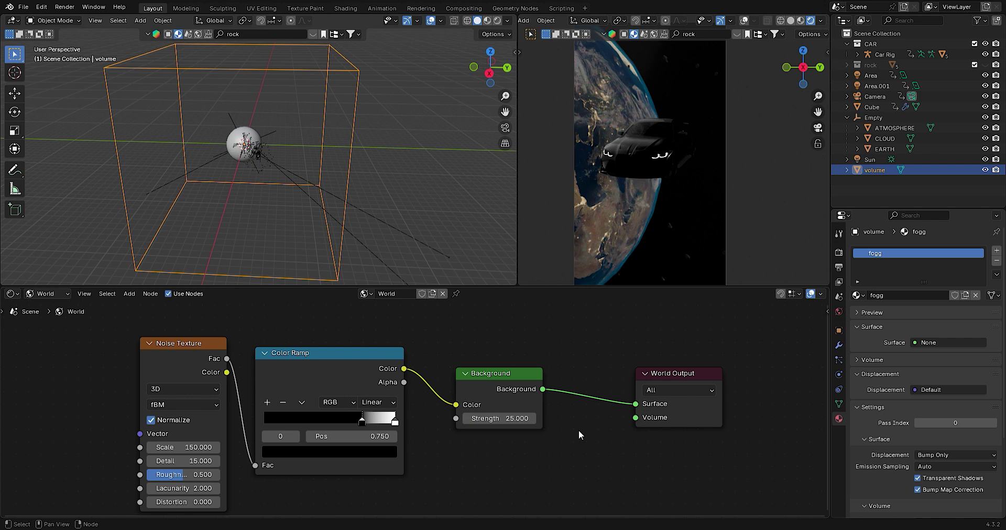
pyautogui.scroll(-2, 800, 71)
pyautogui.moveTo(799, 71); pyautogui.dragTo(809, 72)
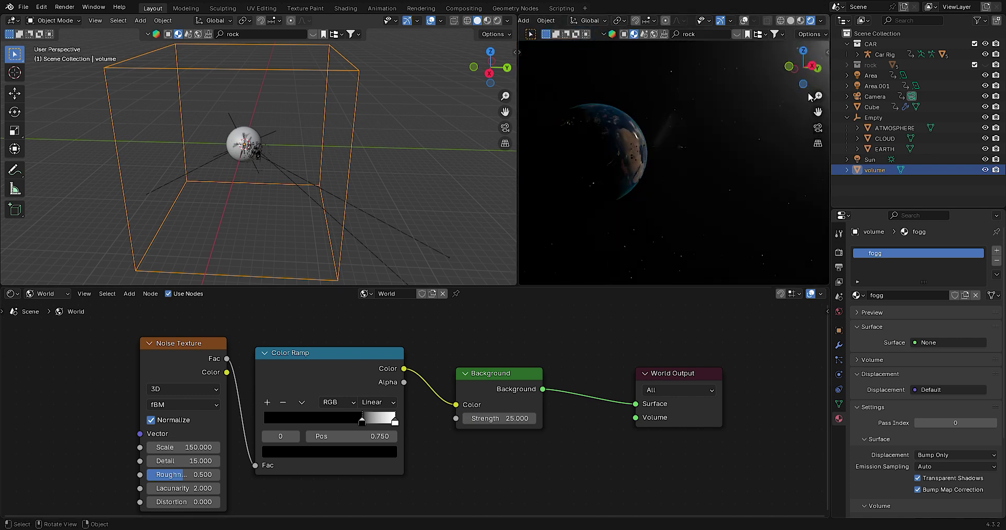
# Select the Sun light and raise its strength to 10
pyautogui.click(818, 127)
pyautogui.moveTo(544, 287); pyautogui.dragTo(544, 387)
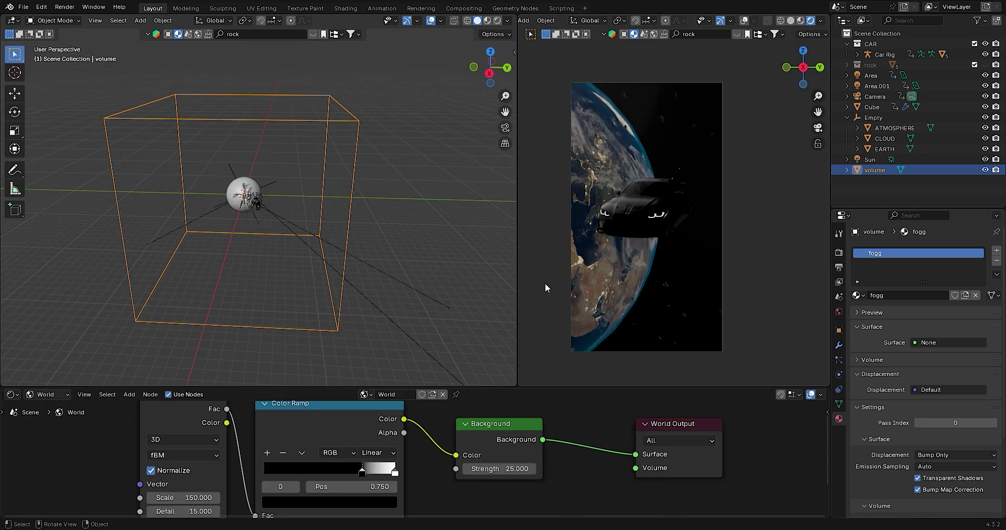
pyautogui.click(864, 158)
pyautogui.press('KP_Decimal')
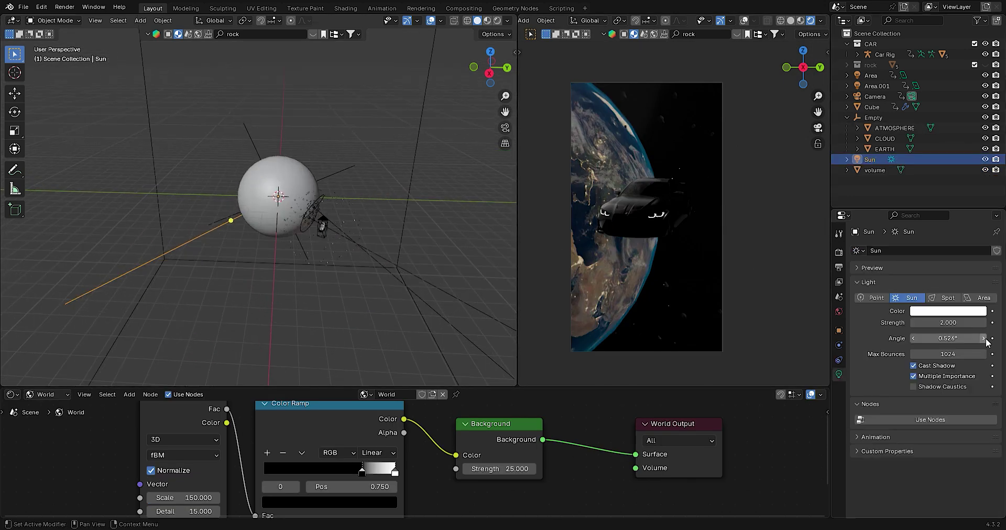
pyautogui.click(946, 324)
pyautogui.write('10.000')
pyautogui.press('Return')
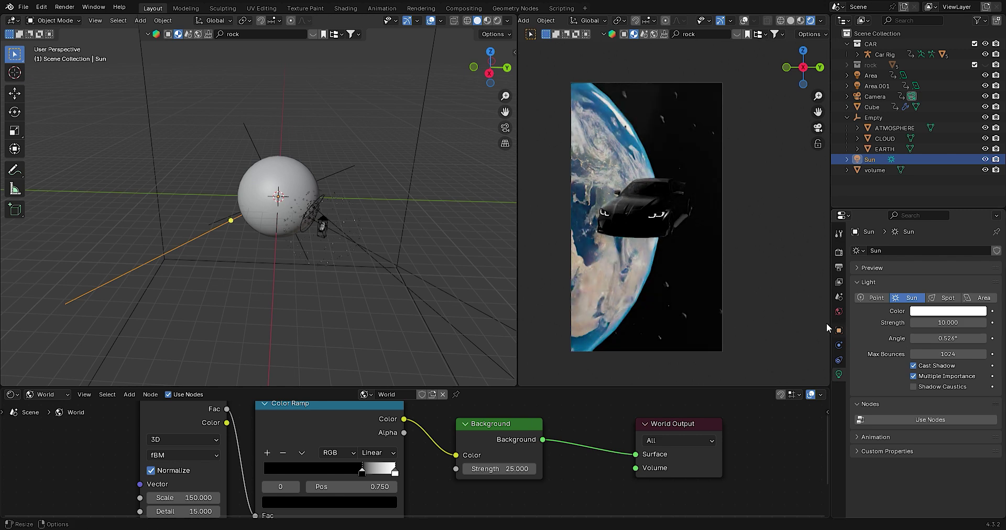
# Rotate the Sun in top and right views, settling at -15° around Z
pyautogui.moveTo(817, 113); pyautogui.dragTo(838, 111)
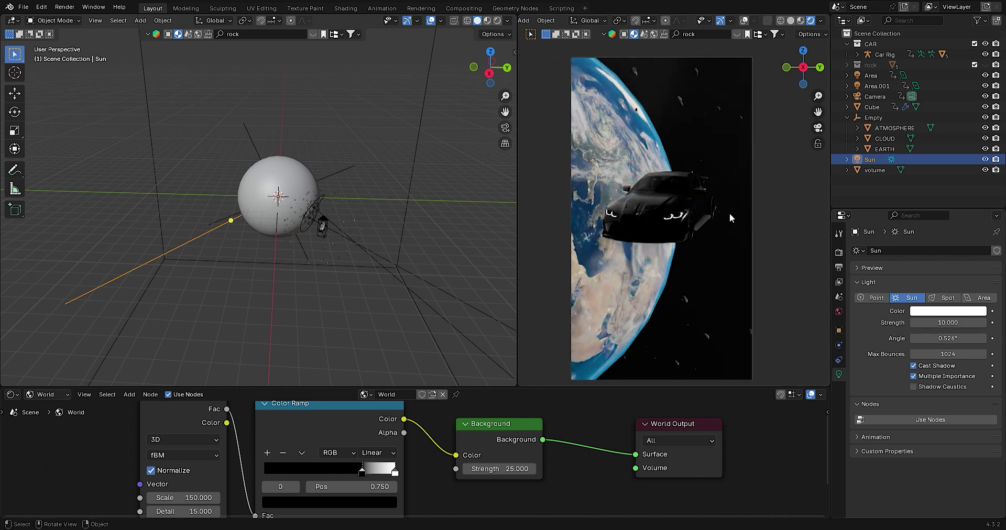
pyautogui.click(490, 51)
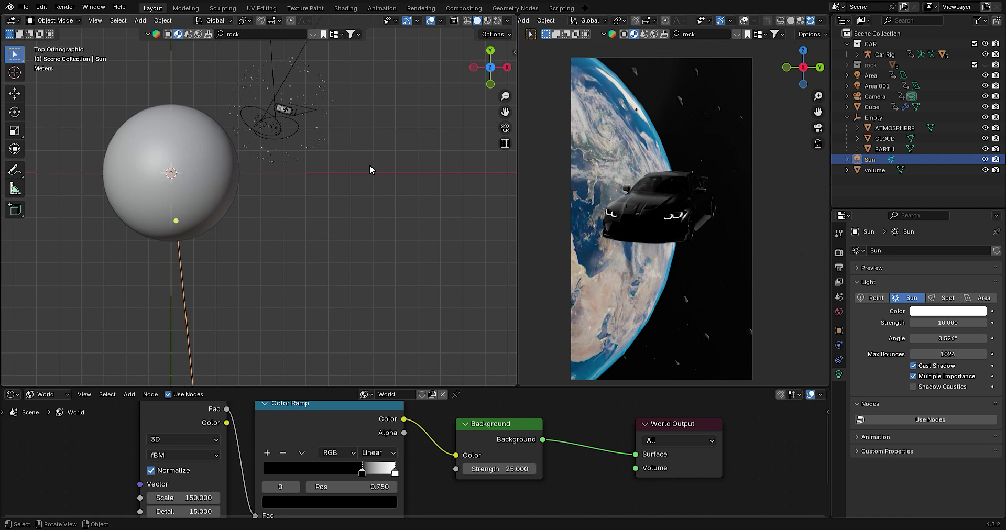
pyautogui.press('r')
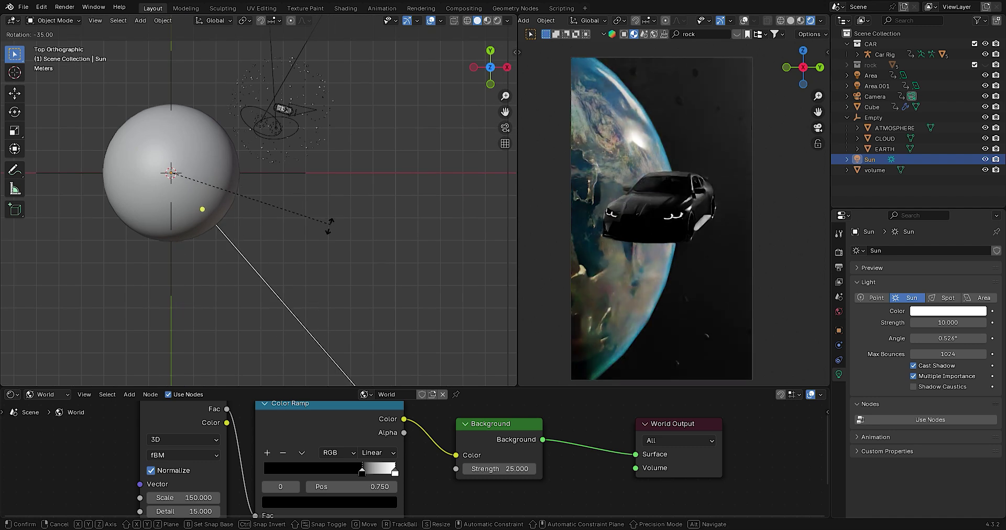
pyautogui.click(318, 243)
pyautogui.click(507, 67)
pyautogui.press('r')
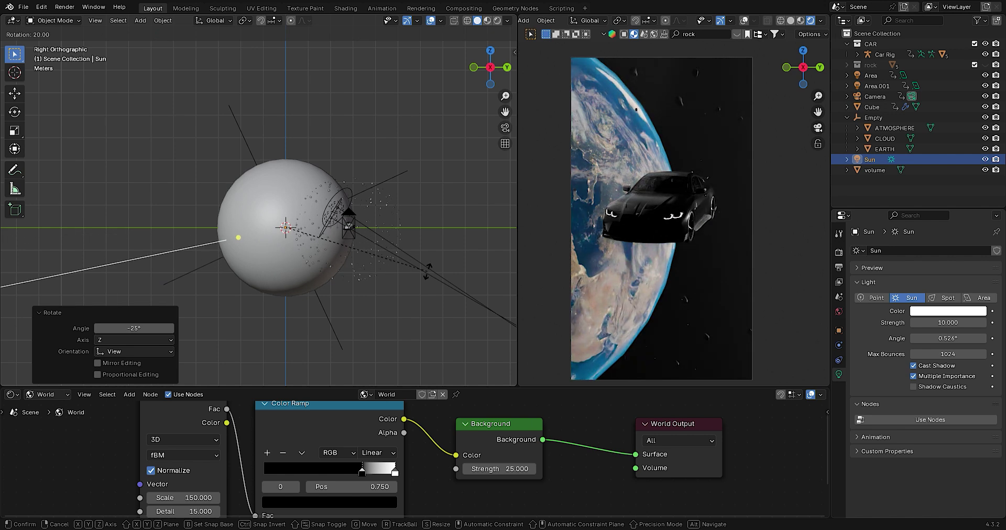
pyautogui.click(426, 272)
pyautogui.click(491, 51)
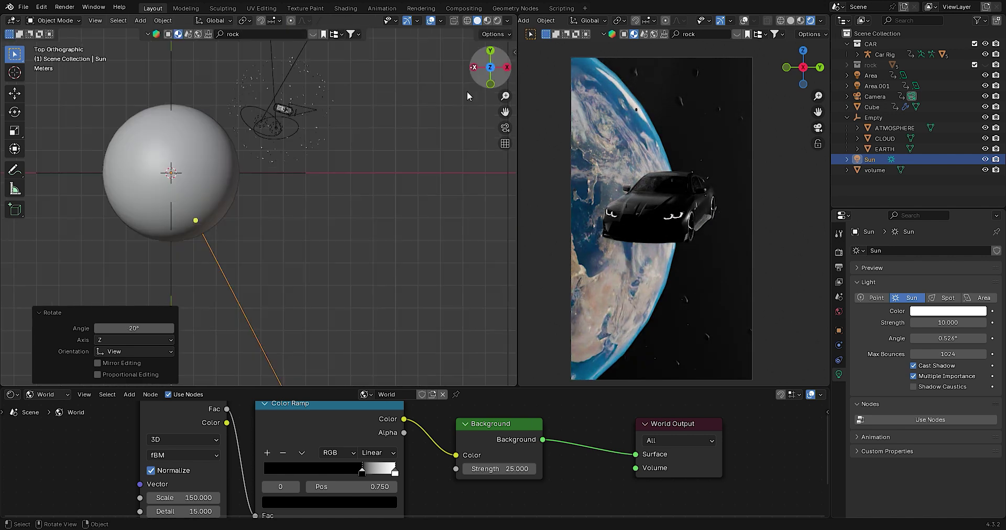
pyautogui.press('r')
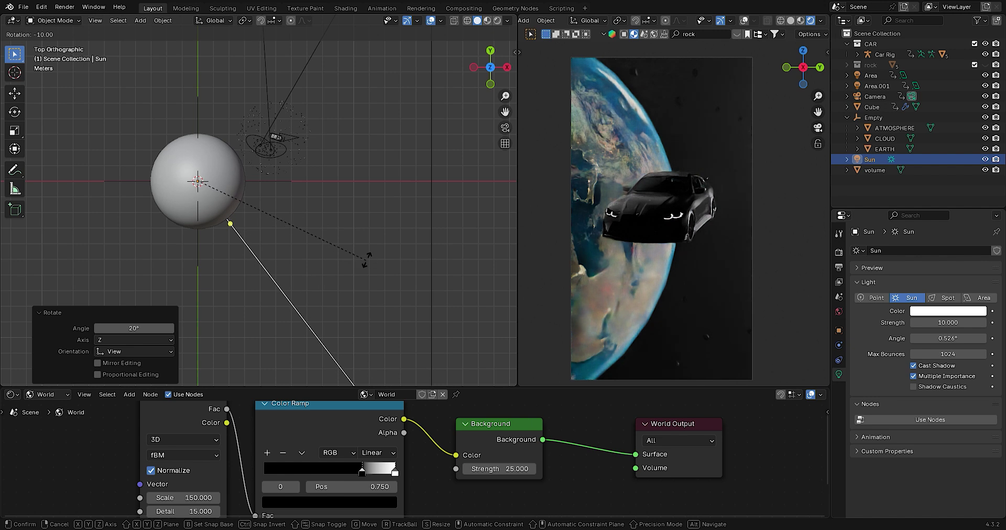
pyautogui.click(384, 245)
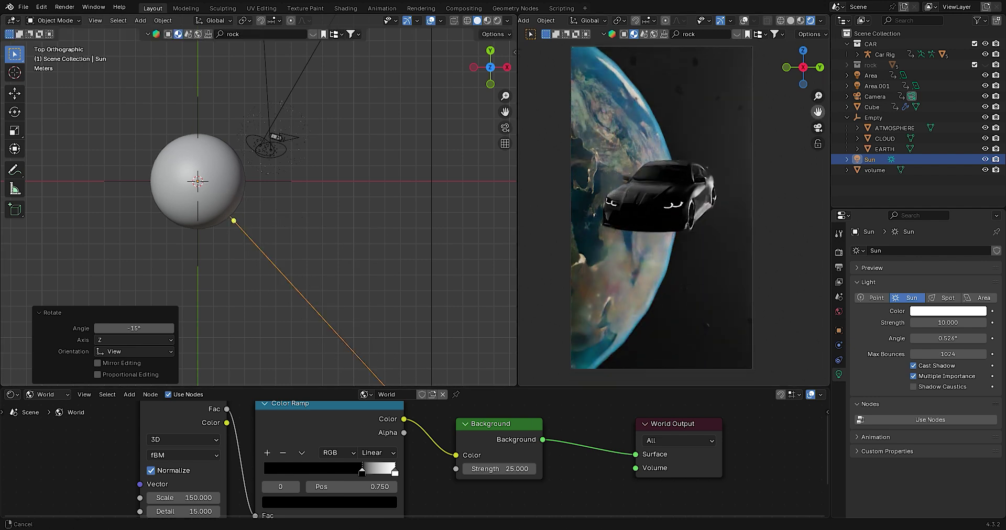
pyautogui.click(12, 394)
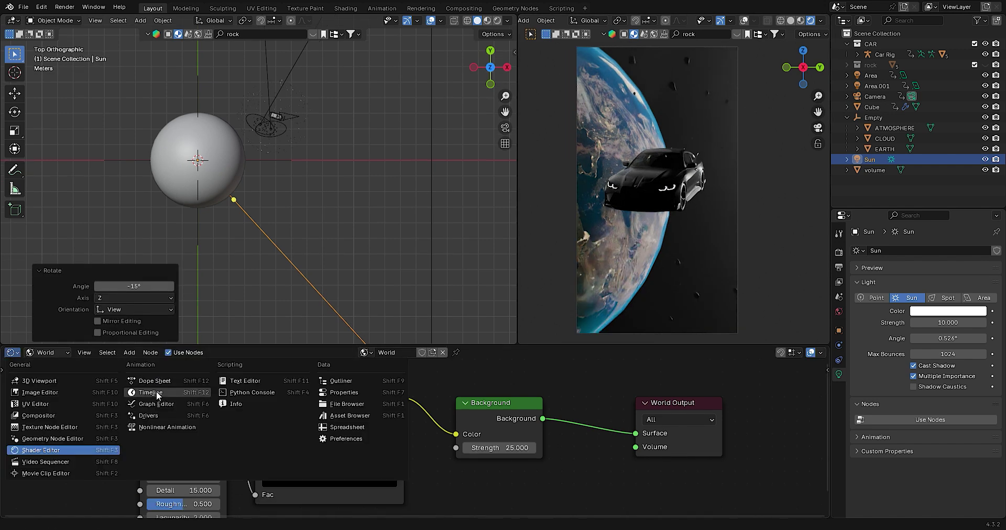
# Restore the bottom timeline and enable Use Nodes in the Compositing workspace
pyautogui.click(157, 387)
pyautogui.moveTo(309, 346); pyautogui.dragTo(340, 453)
pyautogui.click(464, 8)
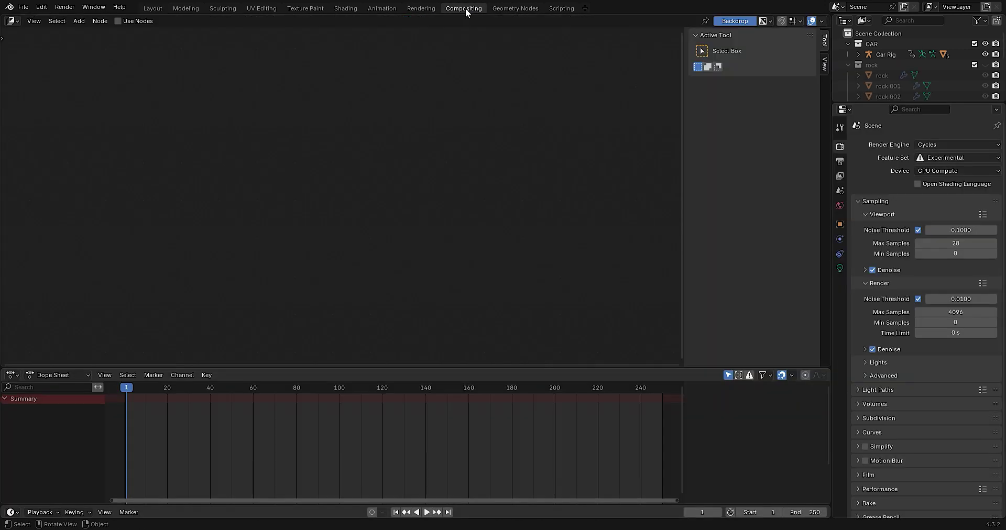
pyautogui.press('n')
pyautogui.click(118, 21)
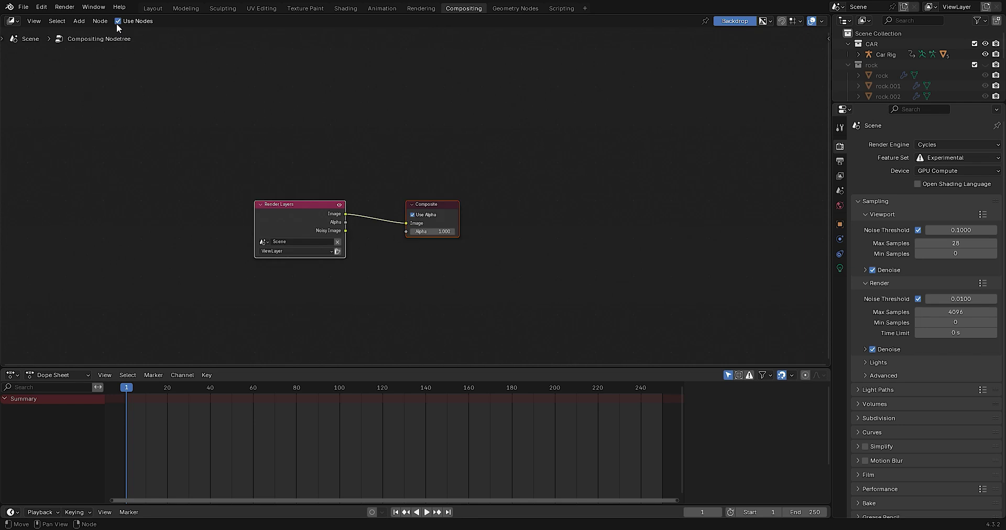
pyautogui.moveTo(440, 210); pyautogui.dragTo(654, 197)
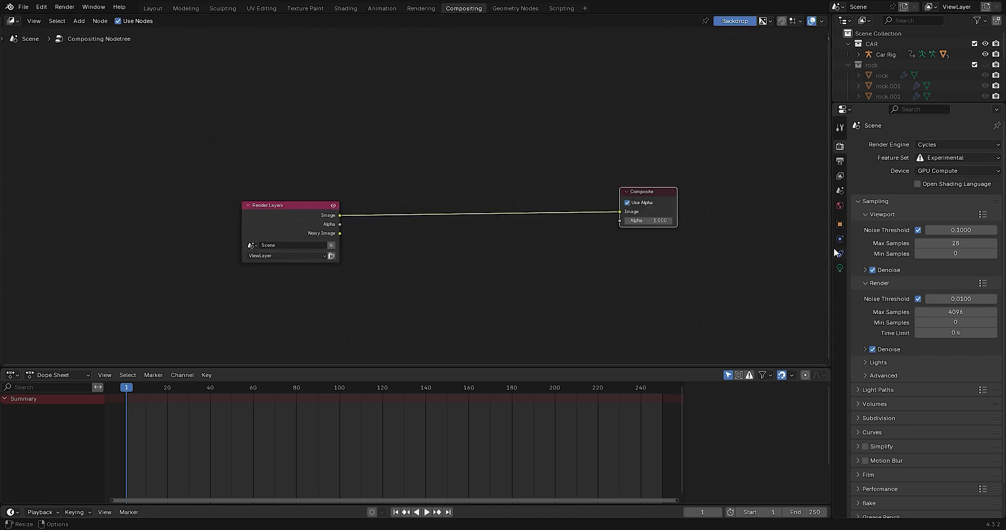
# Enable Denoising Data and add a Denoise node fed by Noisy Image before Composite
pyautogui.click(839, 177)
pyautogui.click(917, 290)
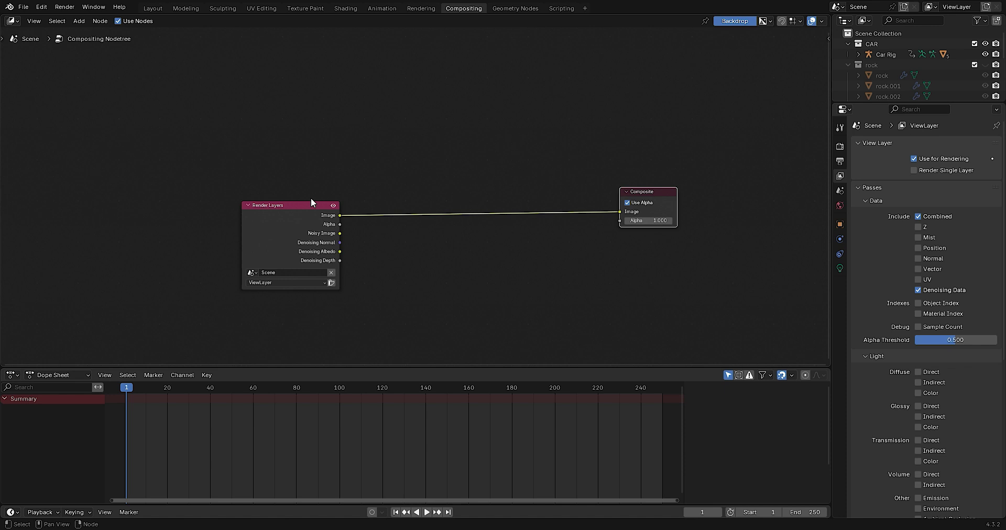
pyautogui.moveTo(311, 202); pyautogui.dragTo(225, 201)
pyautogui.hotkey('shift', 'a')
pyautogui.write('de')
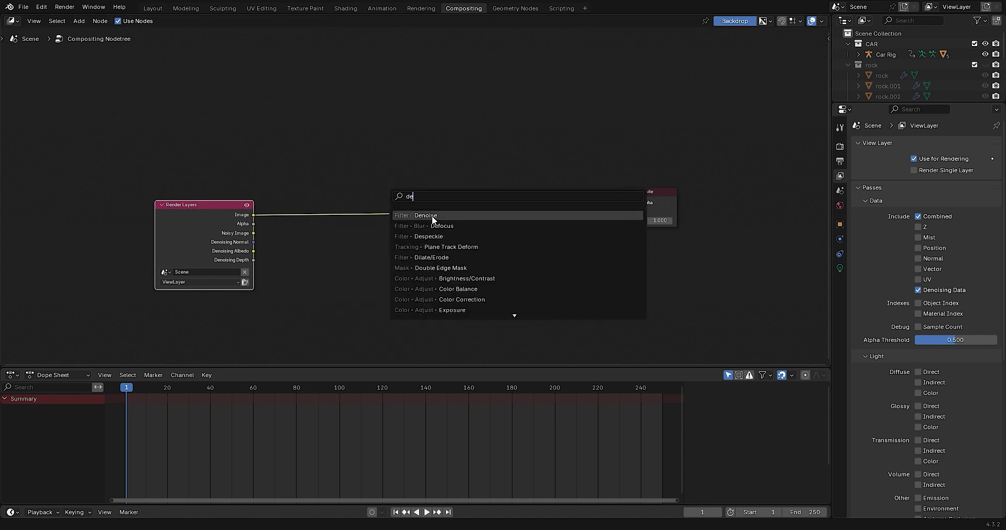
pyautogui.click(433, 220)
pyautogui.click(281, 204)
pyautogui.scroll(1, 227, 237)
pyautogui.moveTo(226, 237)
pyautogui.mouseDown()
pyautogui.moveTo(262, 269)
pyautogui.moveTo(258, 282)
pyautogui.moveTo(240, 278)
pyautogui.mouseUp()
# Add a Glare node set to Fog Glow, High quality, size 7
pyautogui.hotkey('shift', 'a')
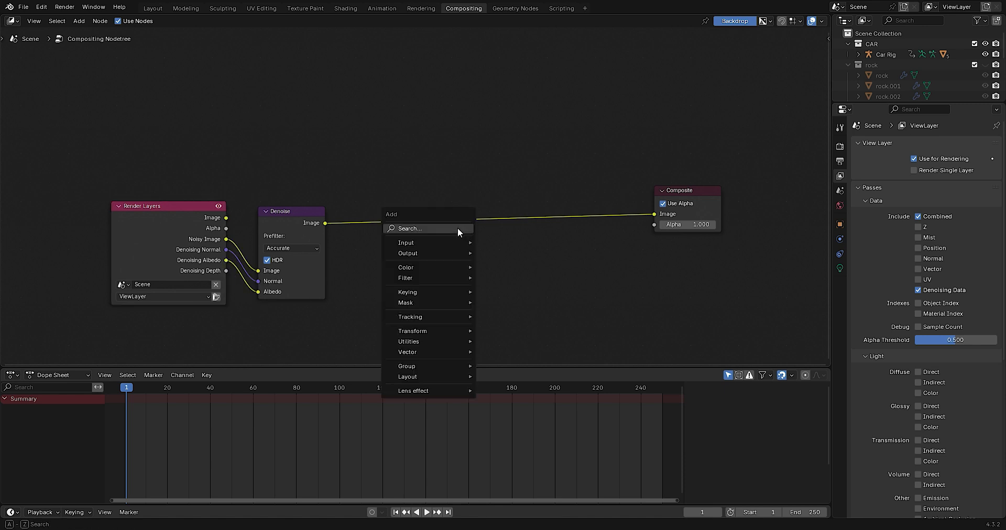
pyautogui.write('glare')
pyautogui.press('Return')
pyautogui.click(376, 202)
pyautogui.click(414, 232)
pyautogui.click(411, 284)
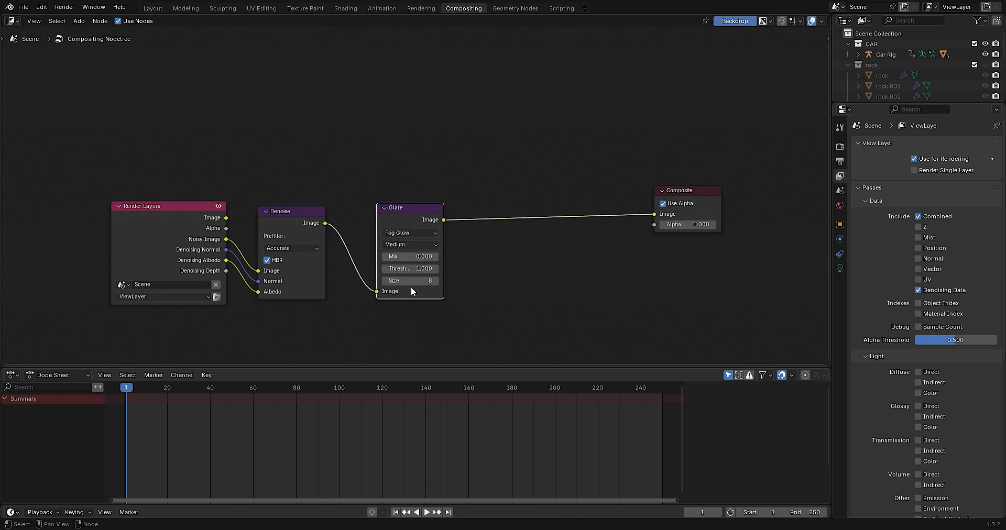
pyautogui.click(410, 244)
pyautogui.click(409, 270)
pyautogui.click(386, 282)
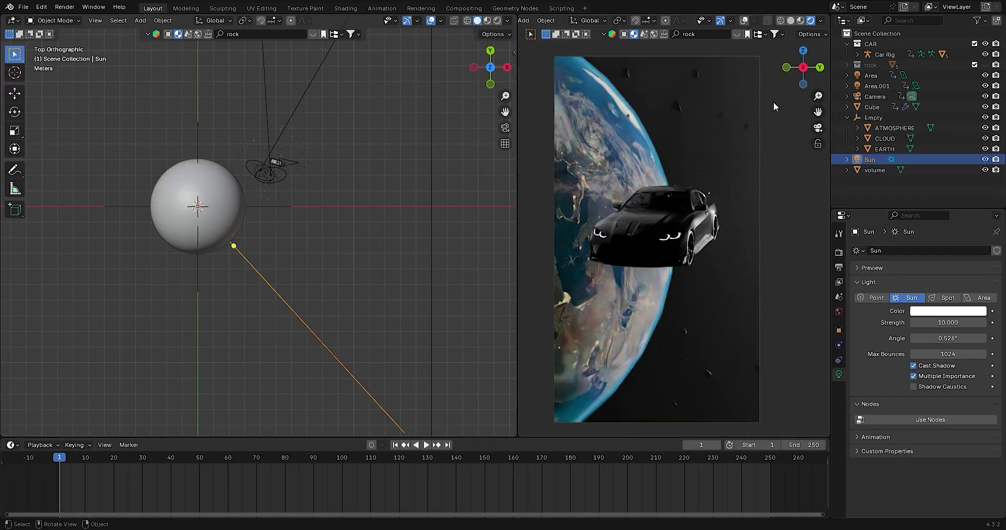
# Switch the viewport to Material Preview and hide the ATMOSPHERE and CLOUD layers
pyautogui.click(375, 196)
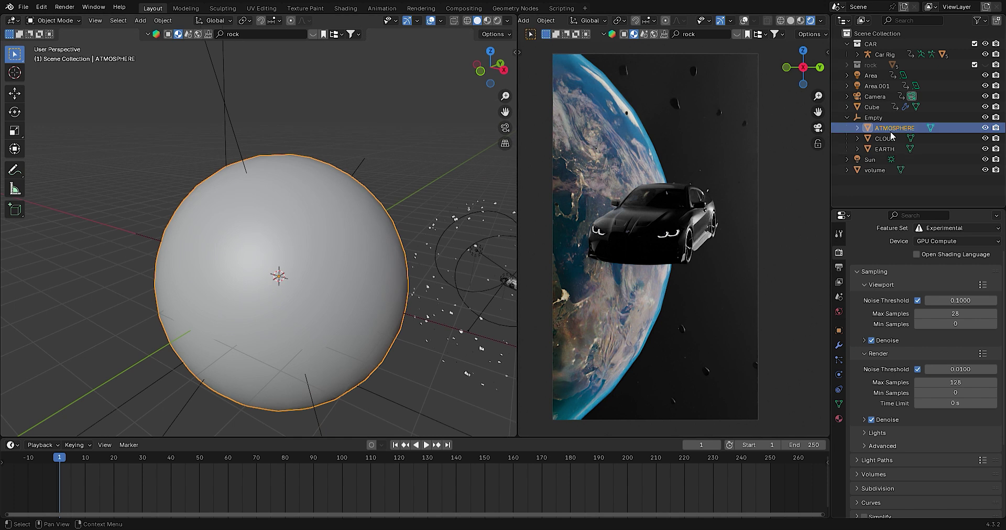
pyautogui.click(487, 21)
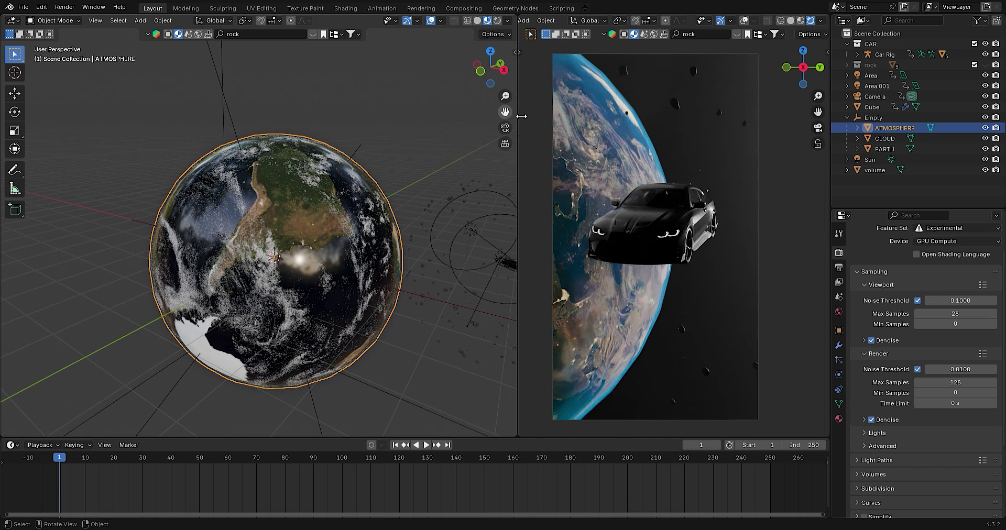
pyautogui.click(985, 128)
pyautogui.click(985, 139)
# Add an adaptive Subdivision Surface modifier to EARTH and apply it
pyautogui.scroll(3, 282, 262)
pyautogui.click(283, 262)
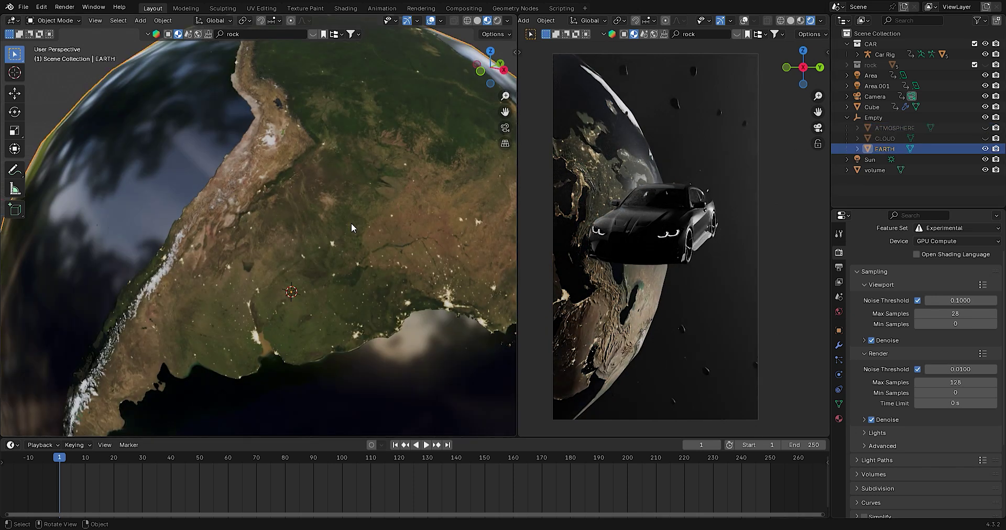
pyautogui.scroll(-2, 283, 262)
pyautogui.click(839, 346)
pyautogui.click(889, 255)
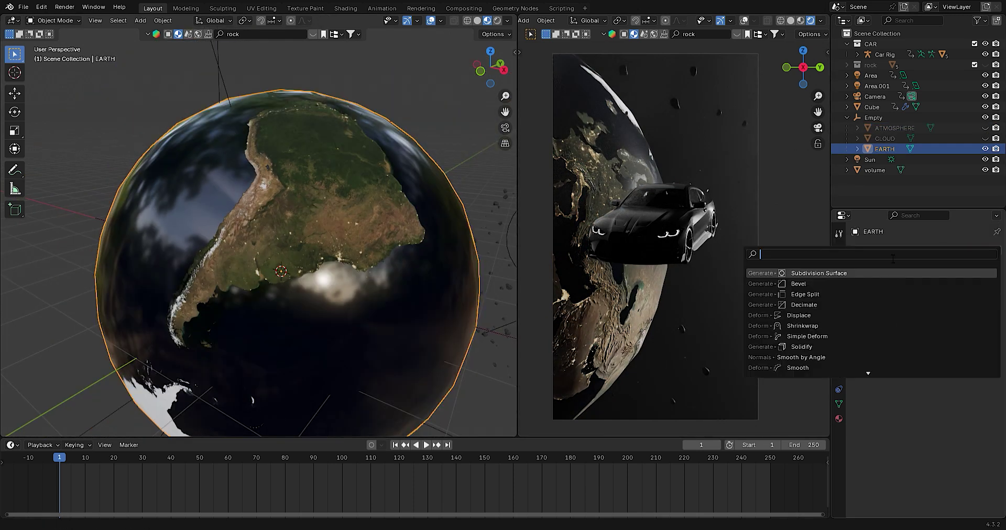
pyautogui.click(809, 275)
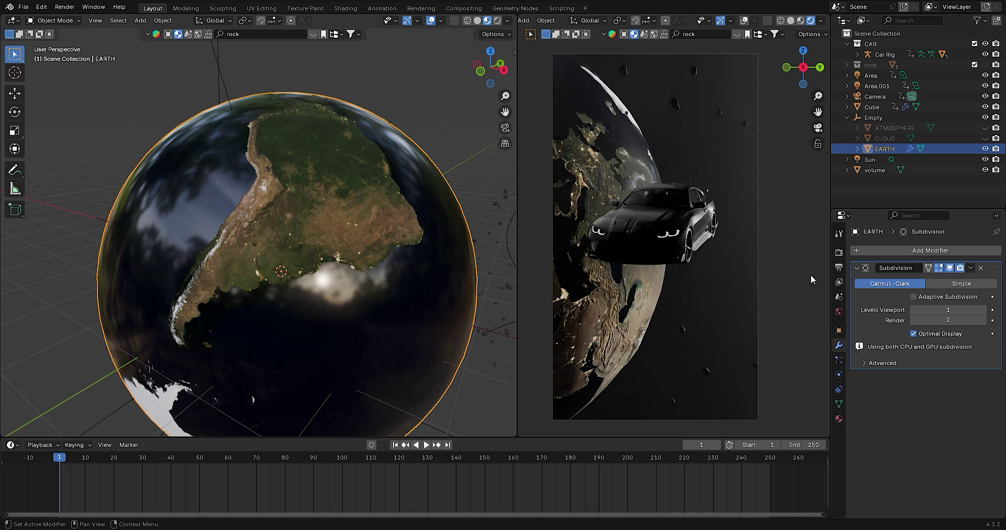
pyautogui.click(912, 297)
pyautogui.click(970, 267)
pyautogui.click(929, 275)
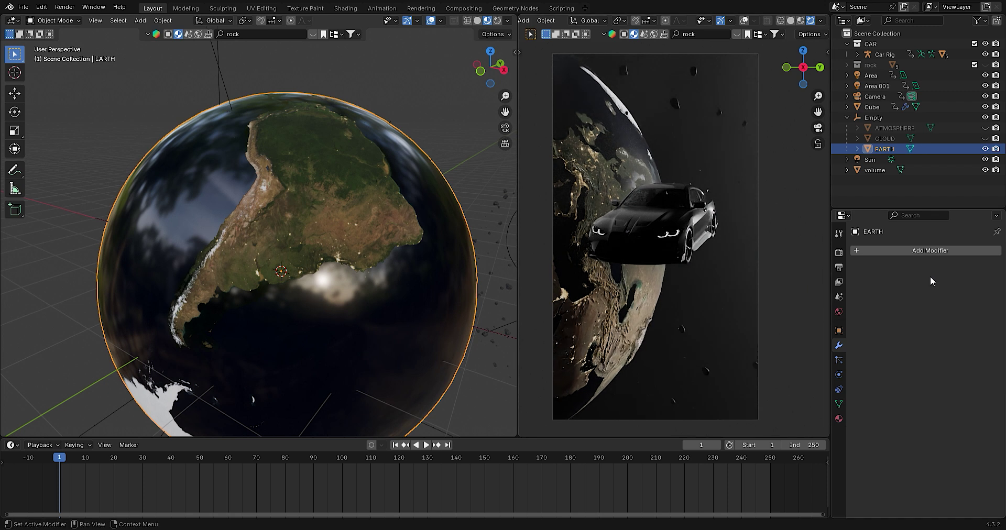
# Unhide the CLOUD layer and shade both the EARTH and CLOUD spheres smooth
pyautogui.click(984, 138)
pyautogui.click(900, 140)
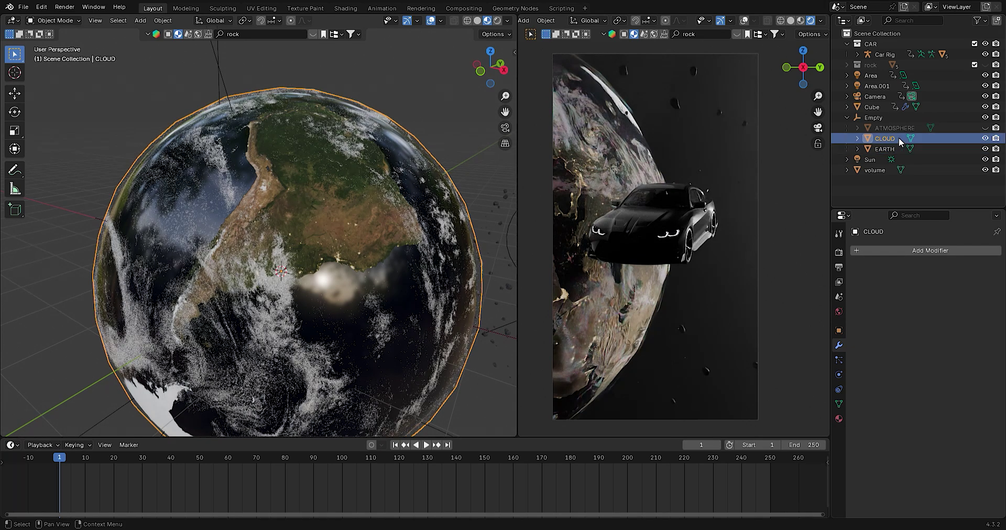
pyautogui.click(884, 148)
pyautogui.rightClick(351, 234)
pyautogui.click(351, 234)
pyautogui.click(884, 139)
pyautogui.rightClick(384, 252)
pyautogui.click(384, 252)
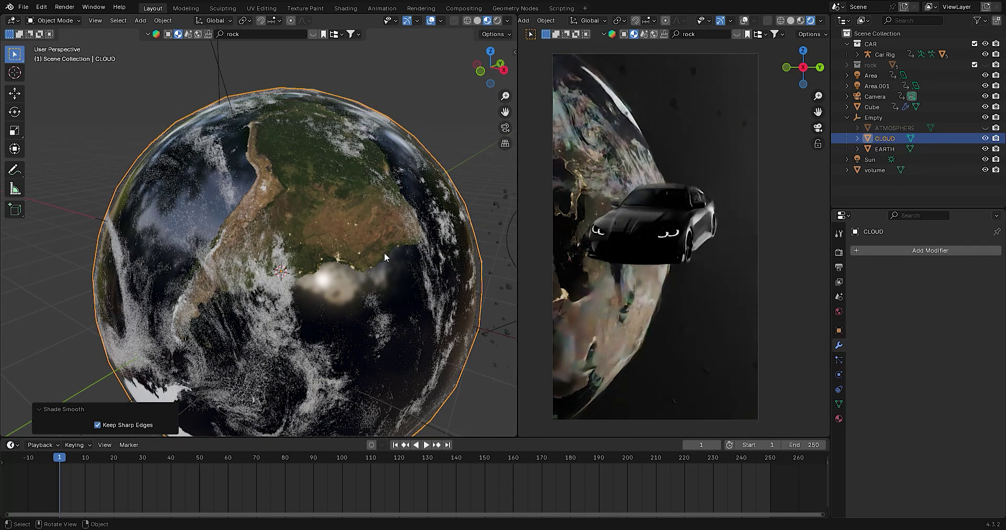
# Add a Subdivision Surface modifier to CLOUD and apply it
pyautogui.click(865, 251)
pyautogui.click(878, 286)
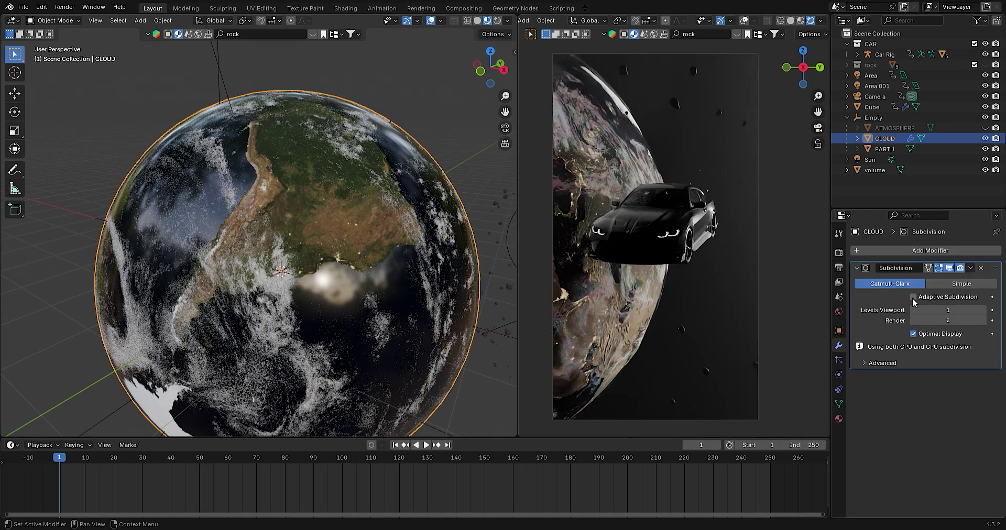
pyautogui.click(970, 267)
pyautogui.click(922, 279)
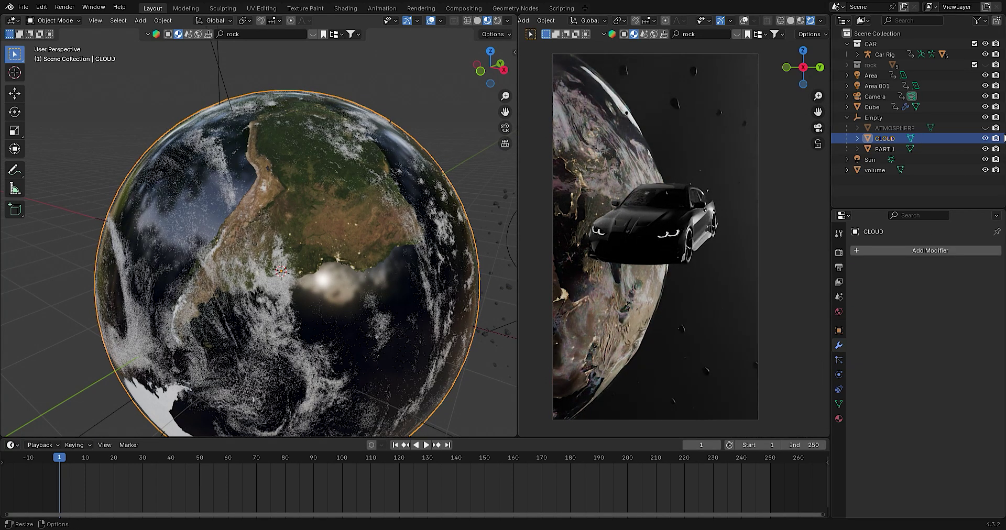
# Unhide ATMOSPHERE, then give it an adaptive Subdivision Surface modifier and apply it
pyautogui.click(985, 128)
pyautogui.click(894, 128)
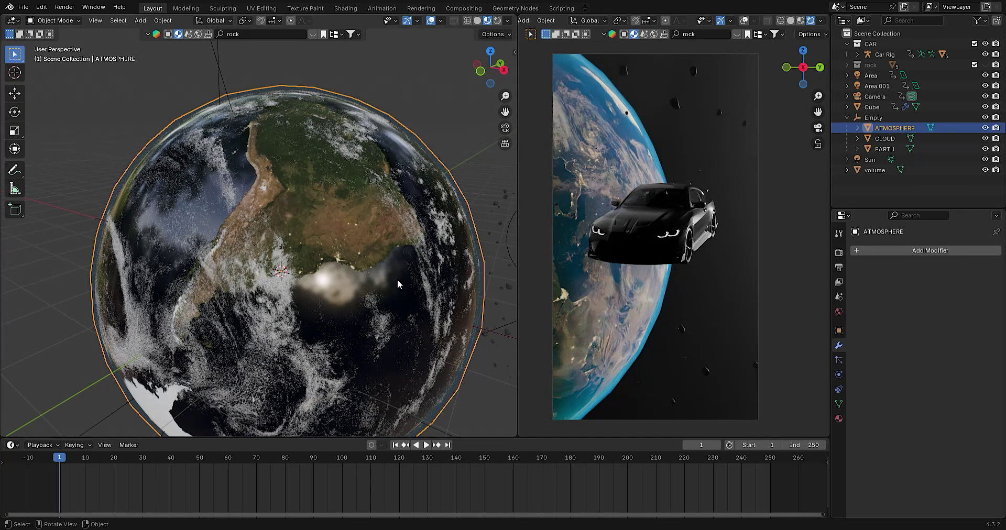
pyautogui.click(872, 251)
pyautogui.click(814, 272)
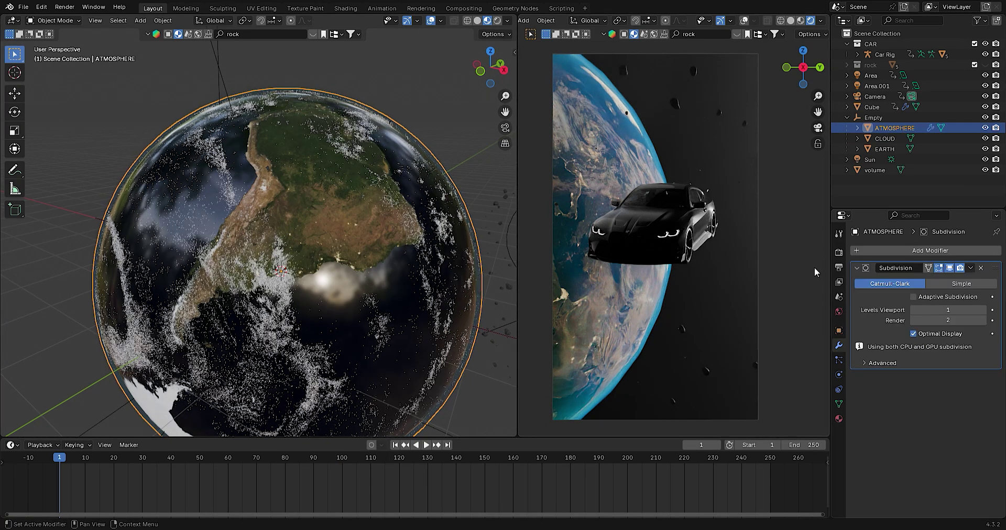
pyautogui.click(913, 297)
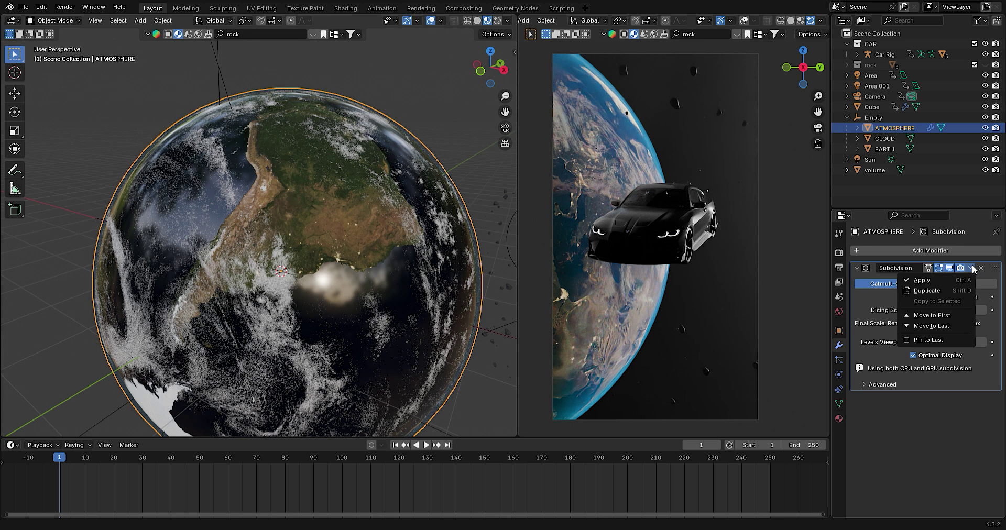
pyautogui.click(978, 268)
# Add a Plain Axes empty and name it BLUR
pyautogui.scroll(-6, 331, 215)
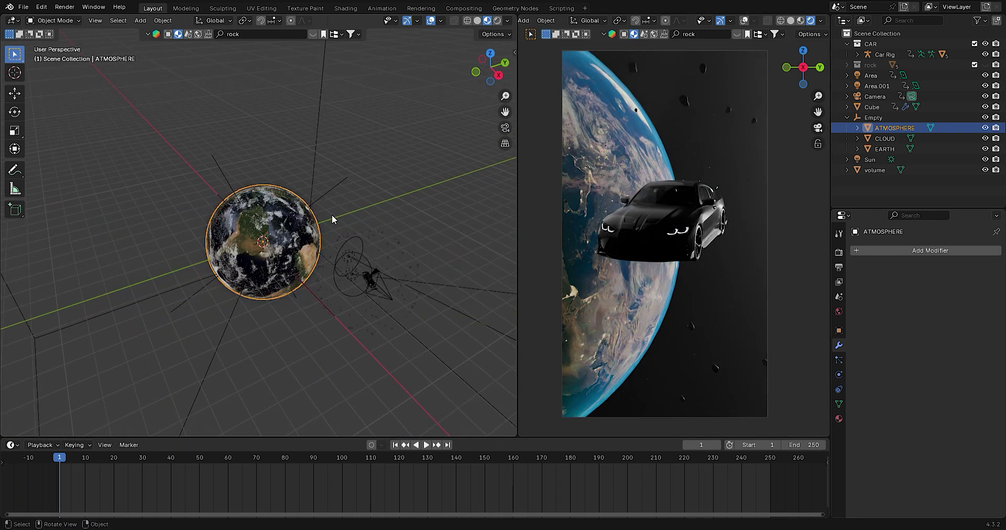
pyautogui.hotkey('shift', 'a')
pyautogui.click(374, 332)
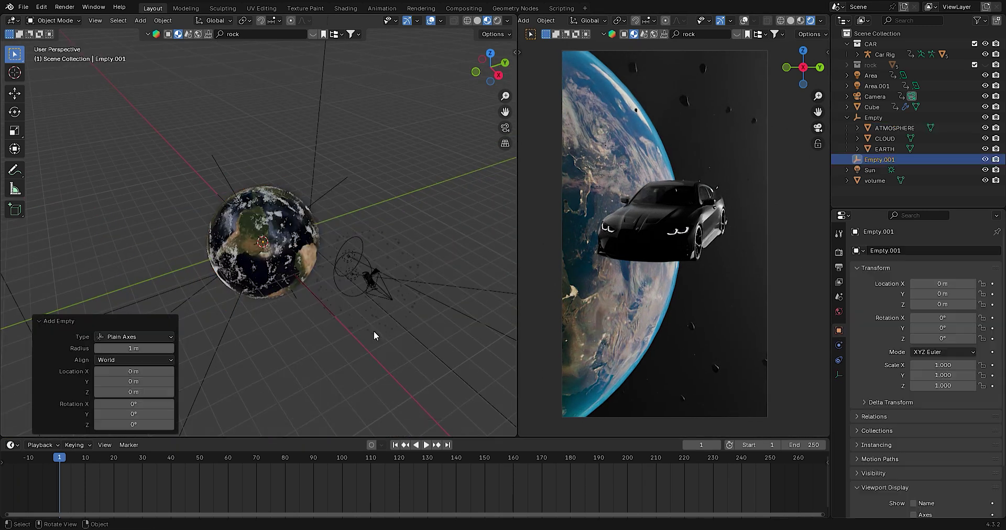
pyautogui.press('F2')
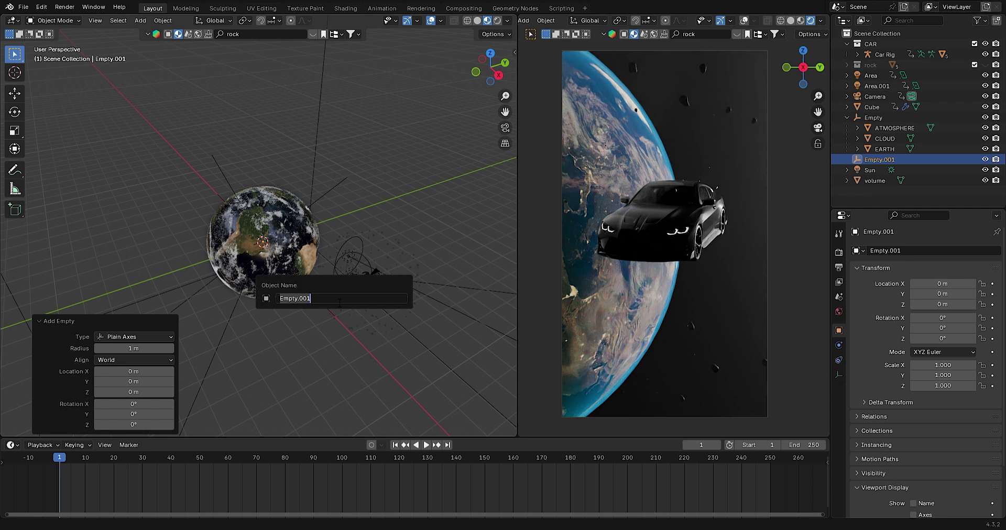
pyautogui.write('BLUR')
pyautogui.press('Return')
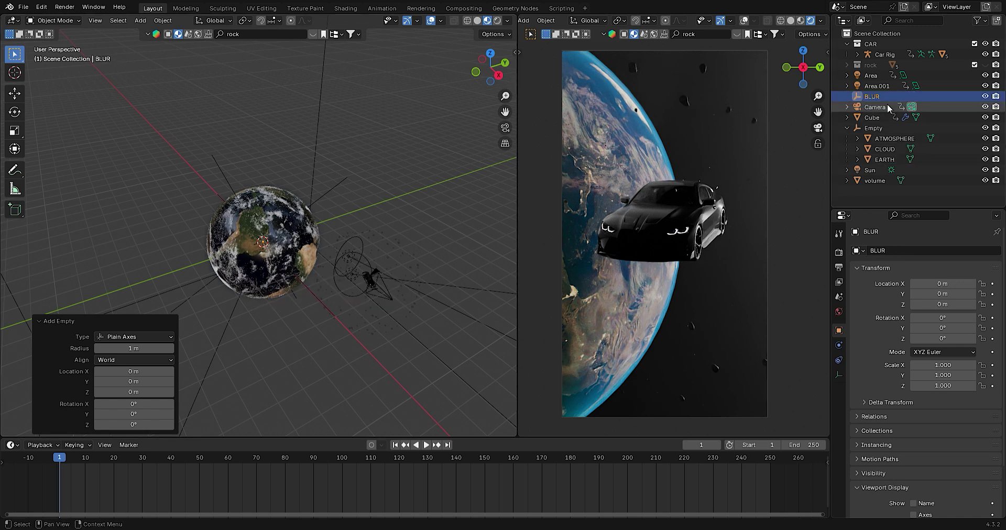
# Move the BLUR empty near the car, checking from the top and camera views
pyautogui.click(490, 53)
pyautogui.press('g')
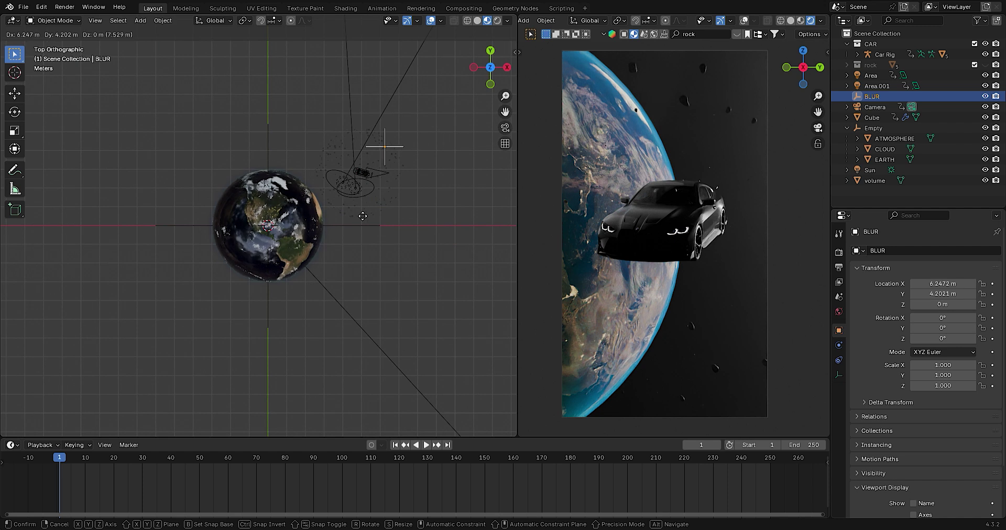
pyautogui.click(371, 197)
pyautogui.moveTo(370, 197); pyautogui.dragTo(415, 210, button='middle')
pyautogui.press('KP_0')
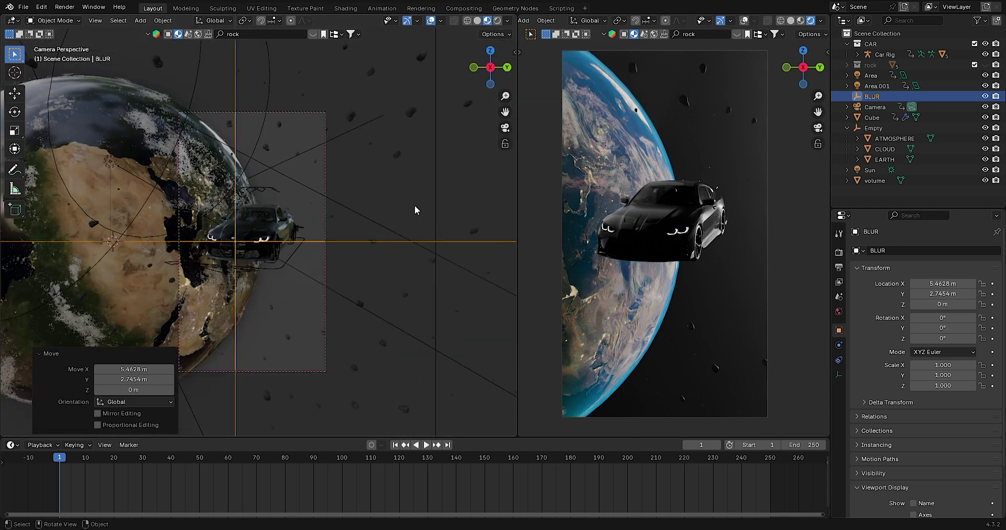
pyautogui.scroll(5, 415, 210)
pyautogui.scroll(5, 315, 236)
pyautogui.press('g')
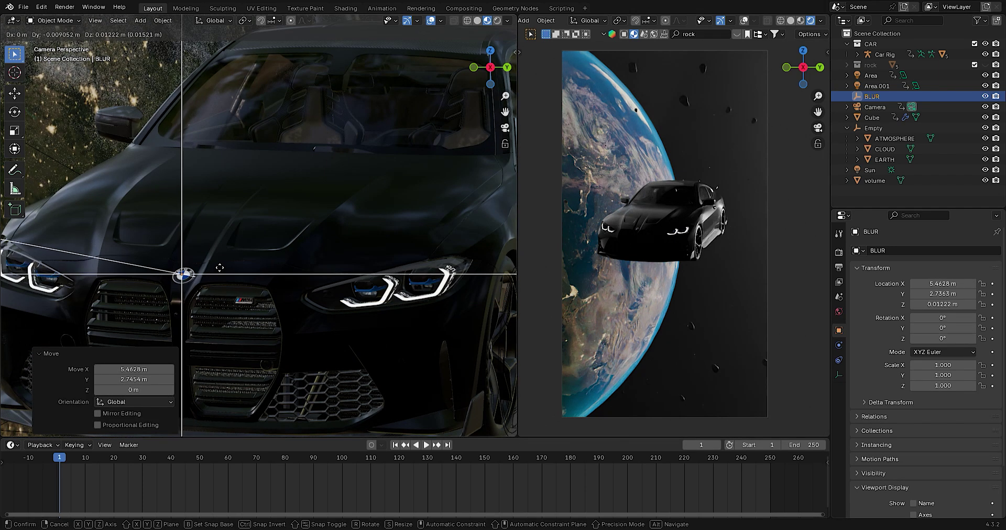
pyautogui.click(219, 267)
# In Solid shading, reposition BLUR toward the car's front from the top view
pyautogui.click(476, 20)
pyautogui.scroll(-2, 209, 236)
pyautogui.scroll(4, 185, 308)
pyautogui.press('g')
pyautogui.click(186, 308)
pyautogui.scroll(-3, 186, 307)
pyautogui.press('KP_Decimal')
pyautogui.press('KP_7')
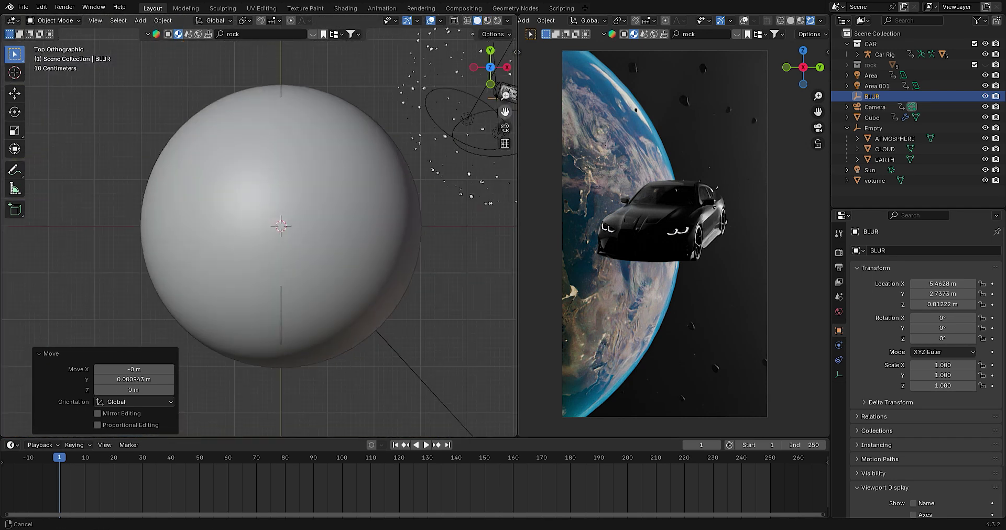
pyautogui.scroll(-5, 391, 242)
pyautogui.scroll(4, 392, 243)
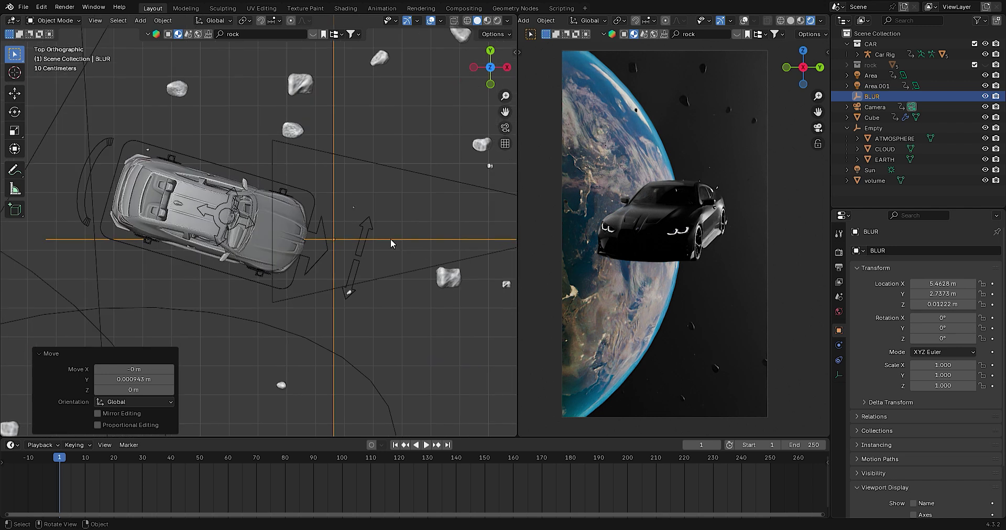
pyautogui.scroll(3, 392, 242)
pyautogui.press('g')
pyautogui.click(419, 251)
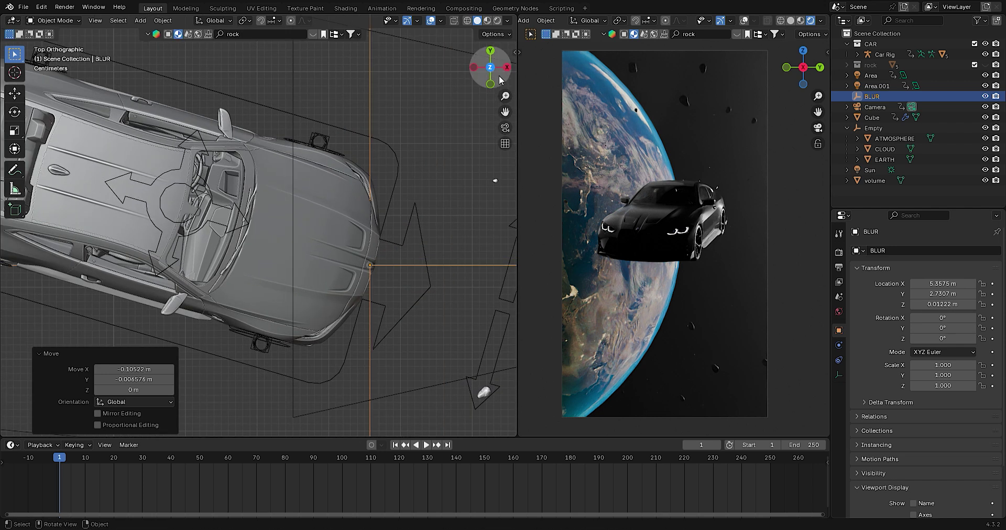
# Nudge BLUR onto the car's front badge
pyautogui.moveTo(500, 80); pyautogui.dragTo(467, 158)
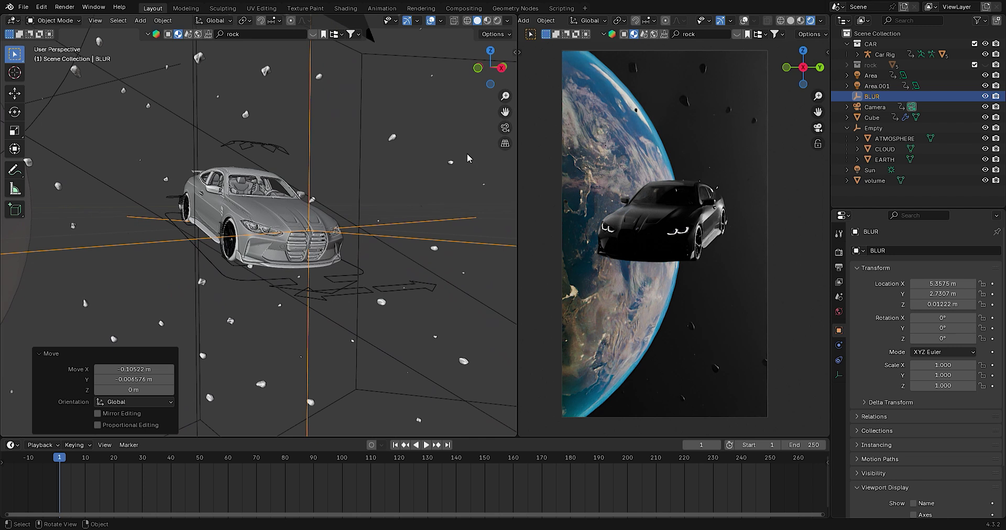
pyautogui.scroll(5, 374, 246)
pyautogui.scroll(-2, 375, 246)
pyautogui.scroll(-1, 375, 246)
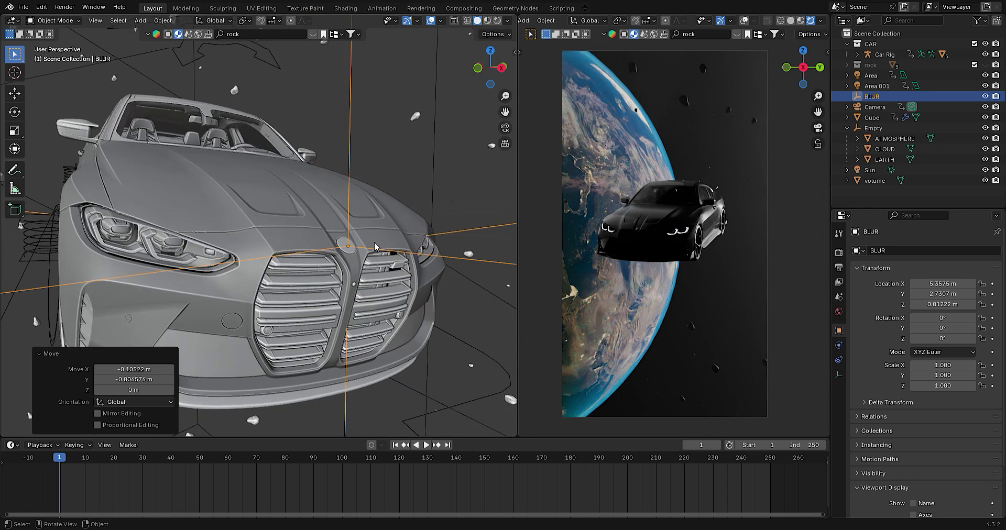
pyautogui.press('g')
pyautogui.click(375, 246)
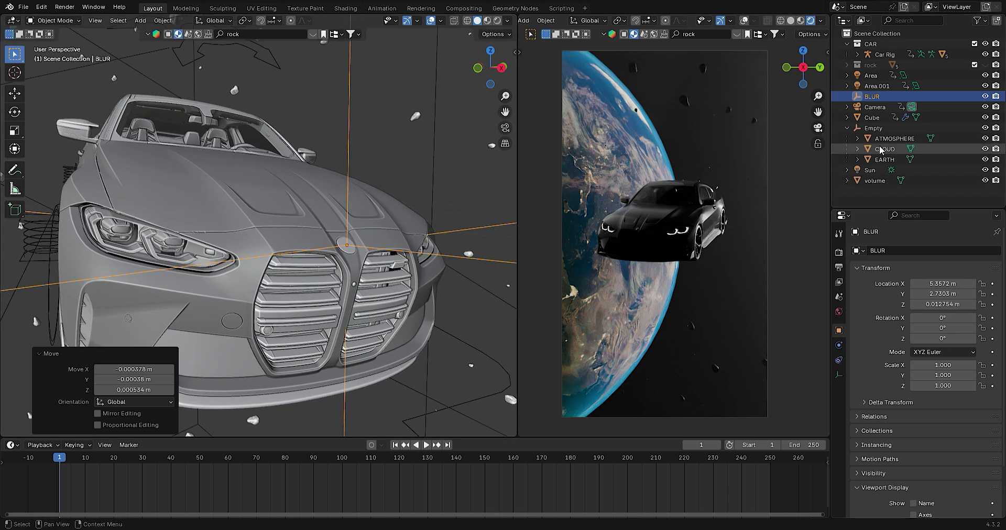
# Enable Depth of Field on the camera with BLUR as the focus object
pyautogui.click(874, 108)
pyautogui.click(838, 374)
pyautogui.click(863, 386)
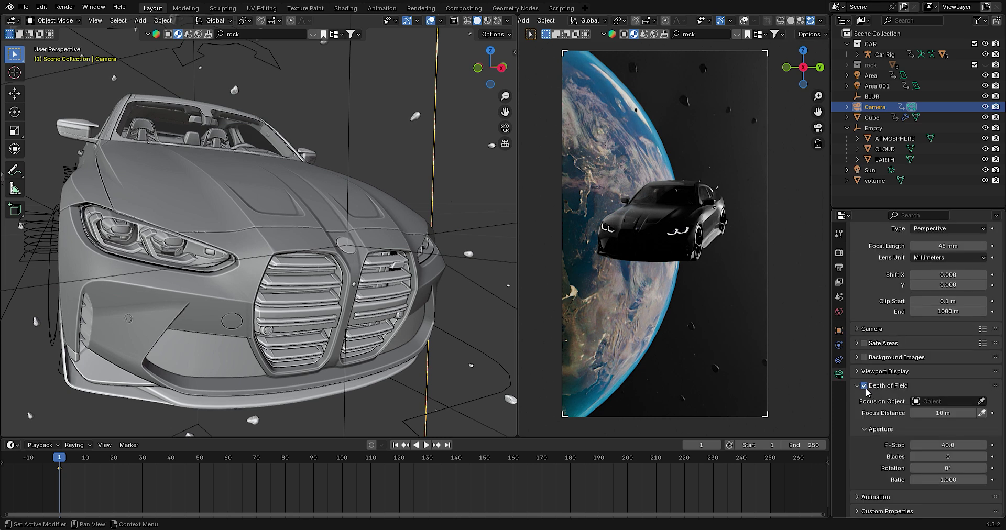
pyautogui.click(934, 401)
pyautogui.click(873, 419)
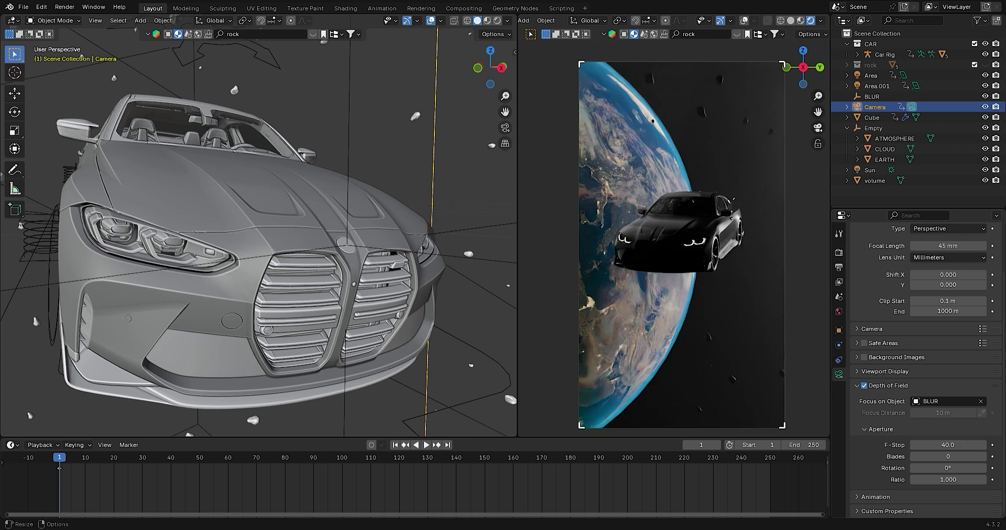
pyautogui.click(73, 7)
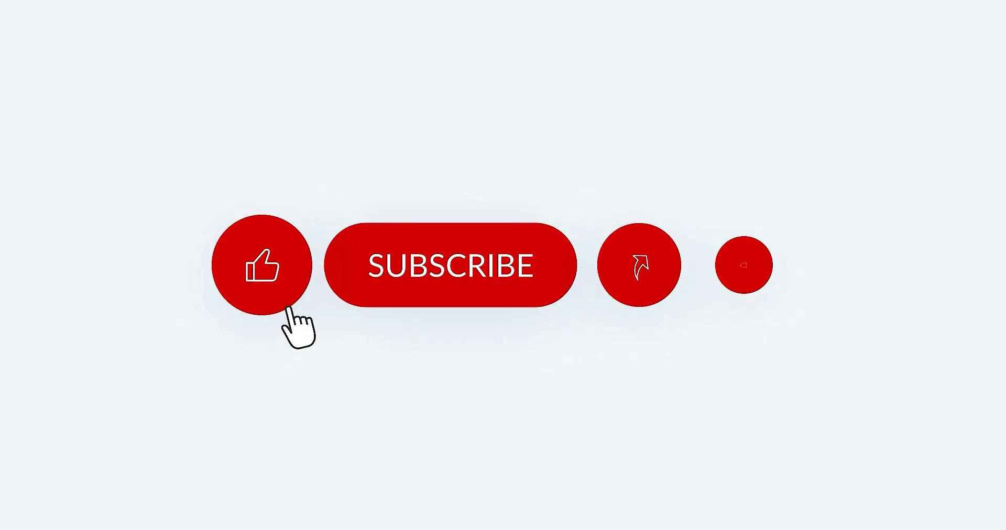